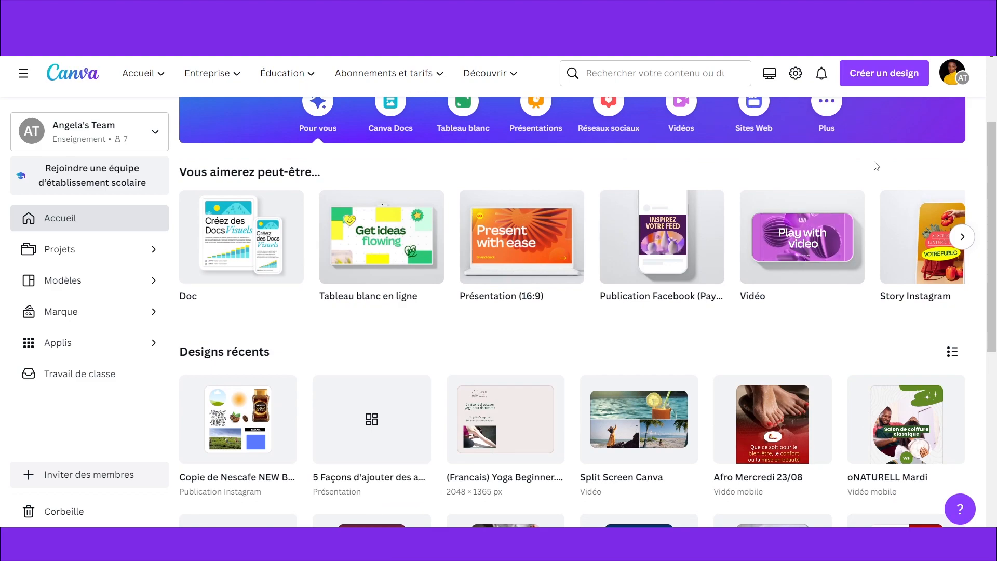
- Search Google for canva.com in a new browser tab and open the Canva website from the results
scroll(877, 166, up, 3)
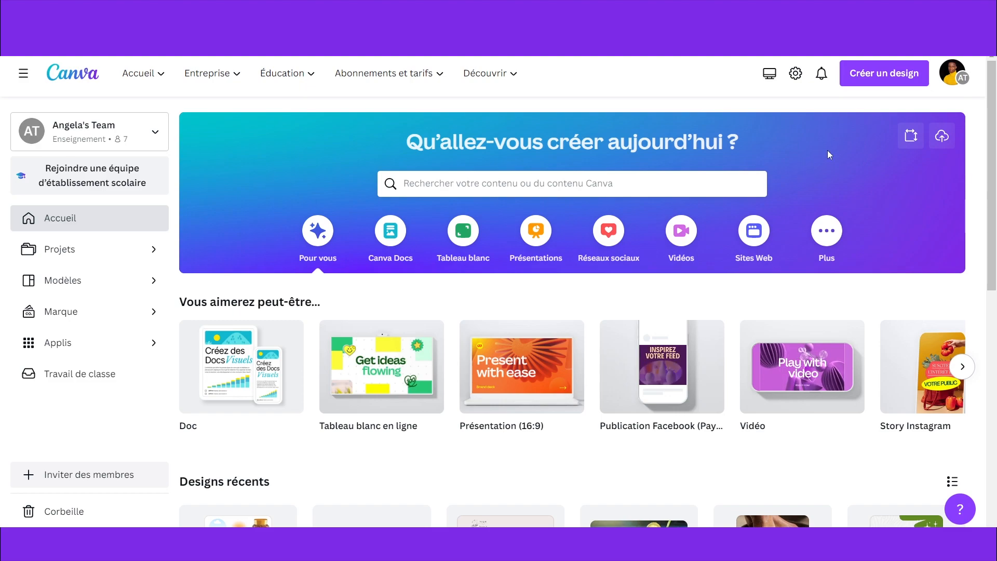
key(ctrl+t)
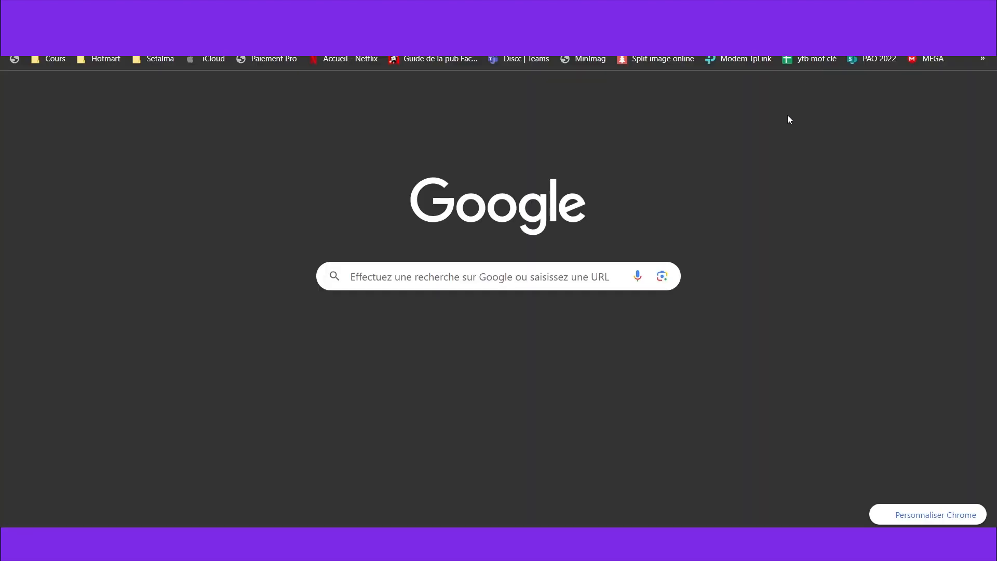
click(471, 278)
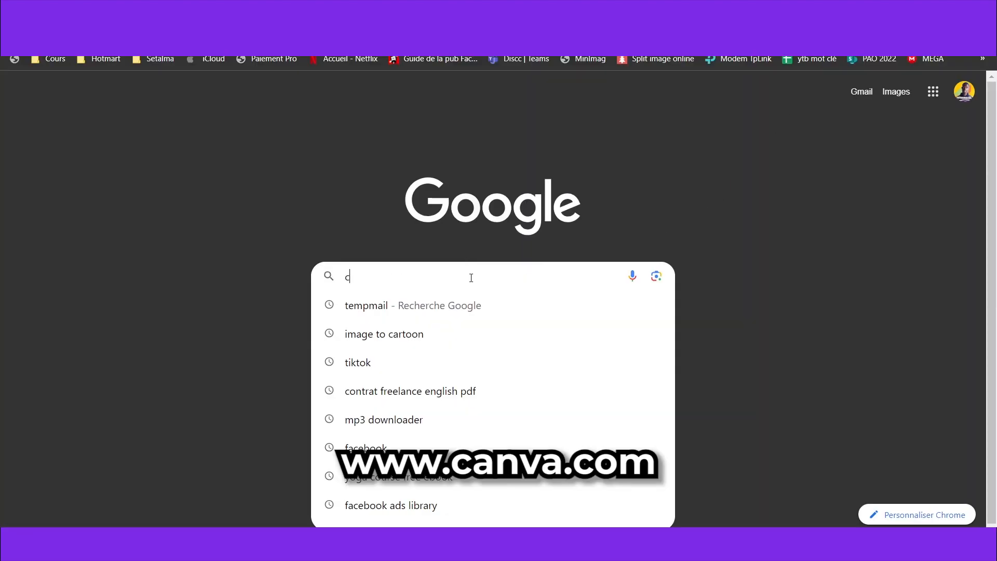
text(canva)
key(BackSpace)
text(.com)
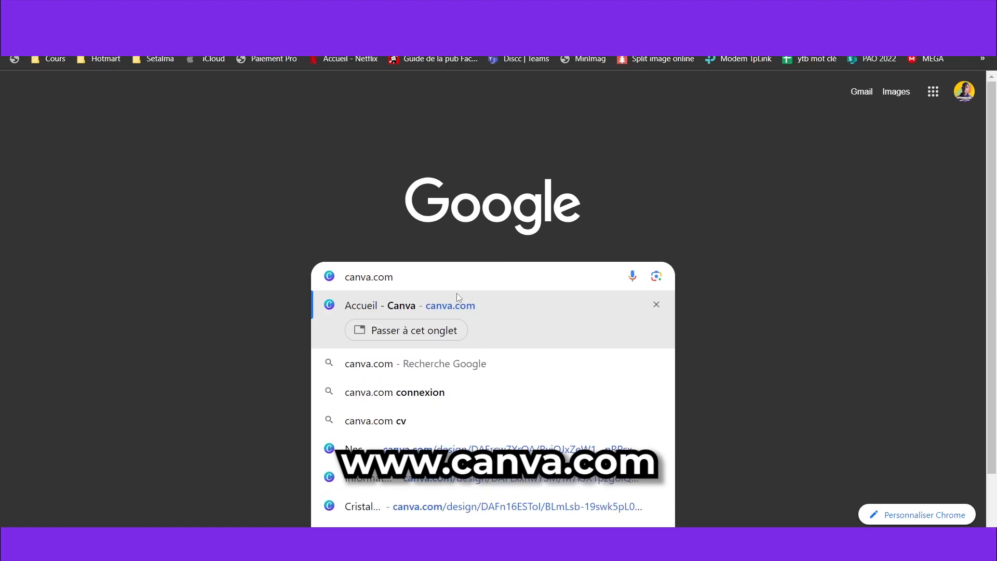
click(452, 363)
scroll(546, 219, down, 3)
scroll(547, 220, up, 3)
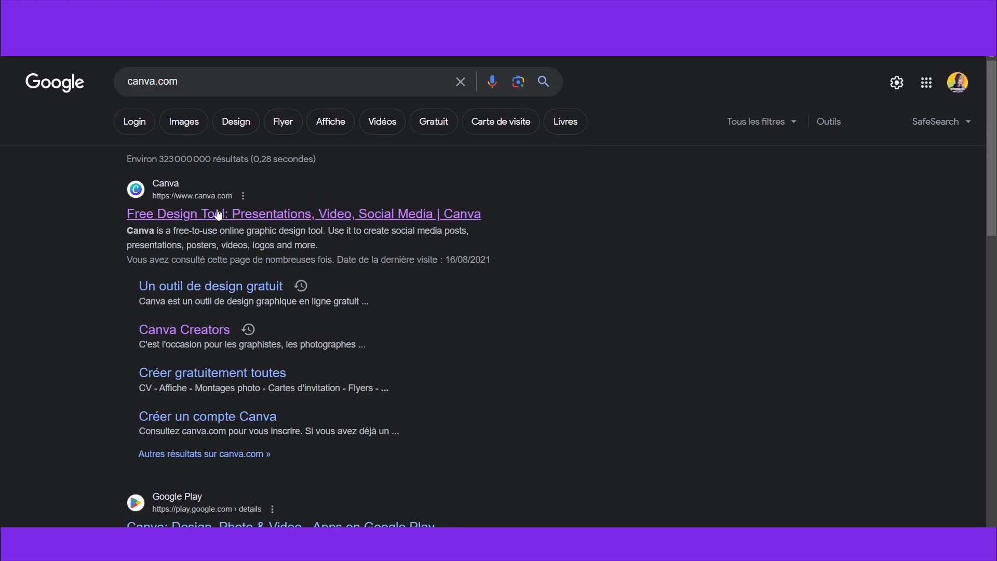
click(271, 219)
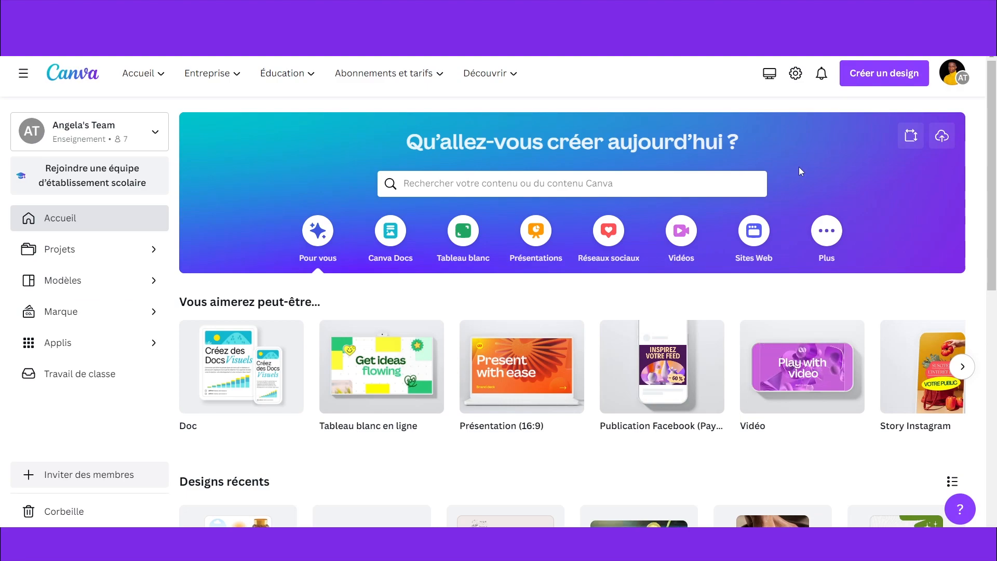
- Search the Canva templates for "publication instagram"
scroll(733, 158, down, 10)
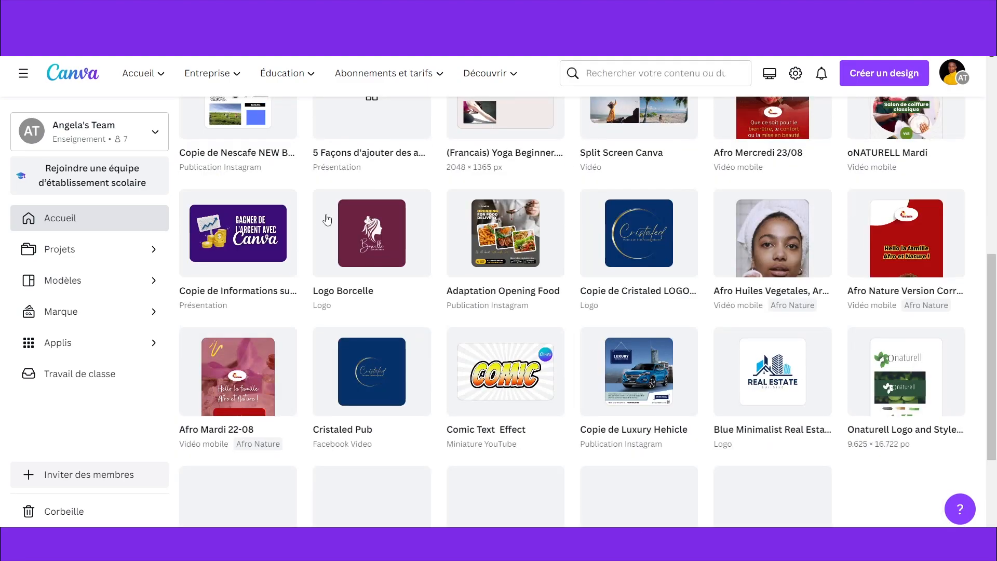
scroll(516, 195, up, 10)
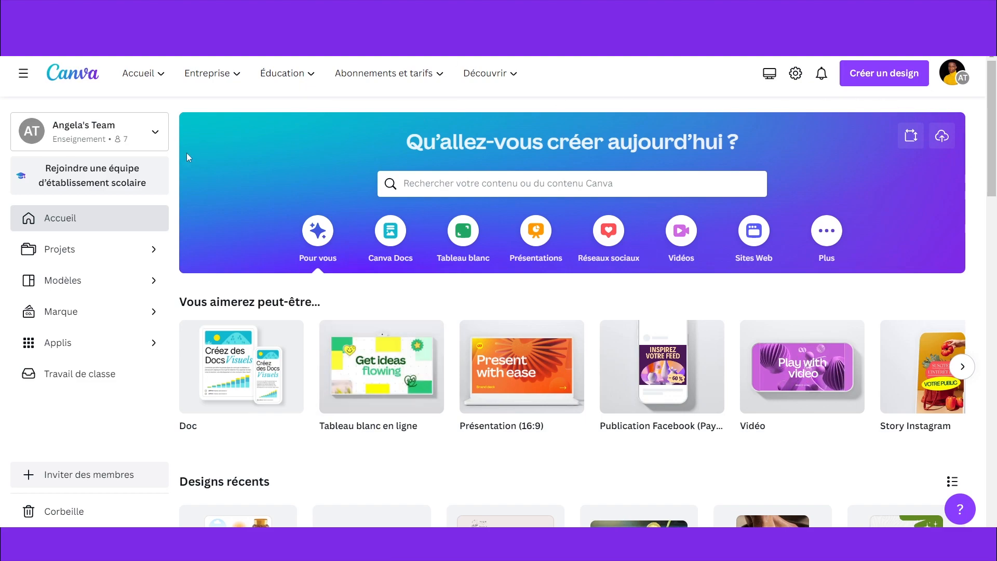
click(558, 187)
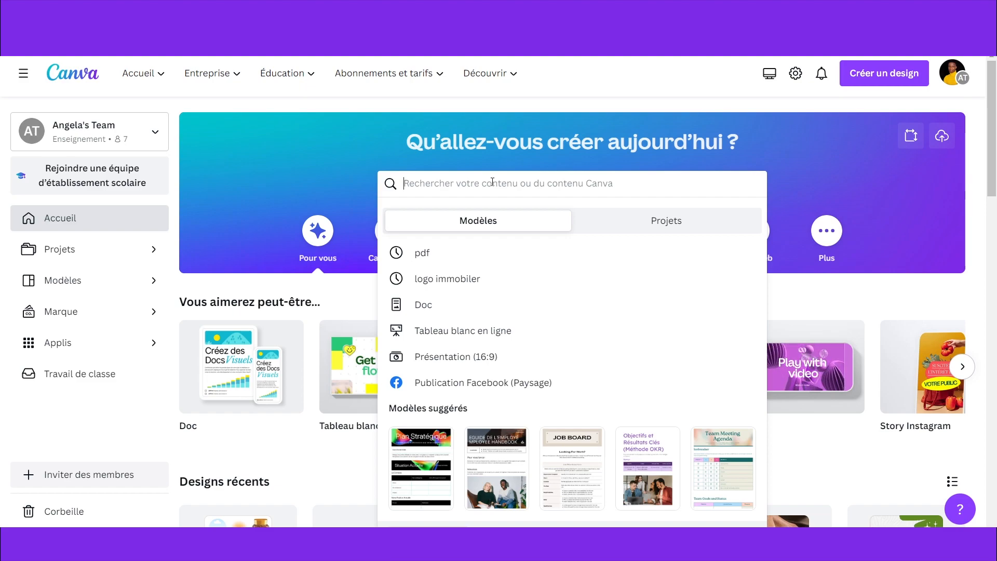
text(publi)
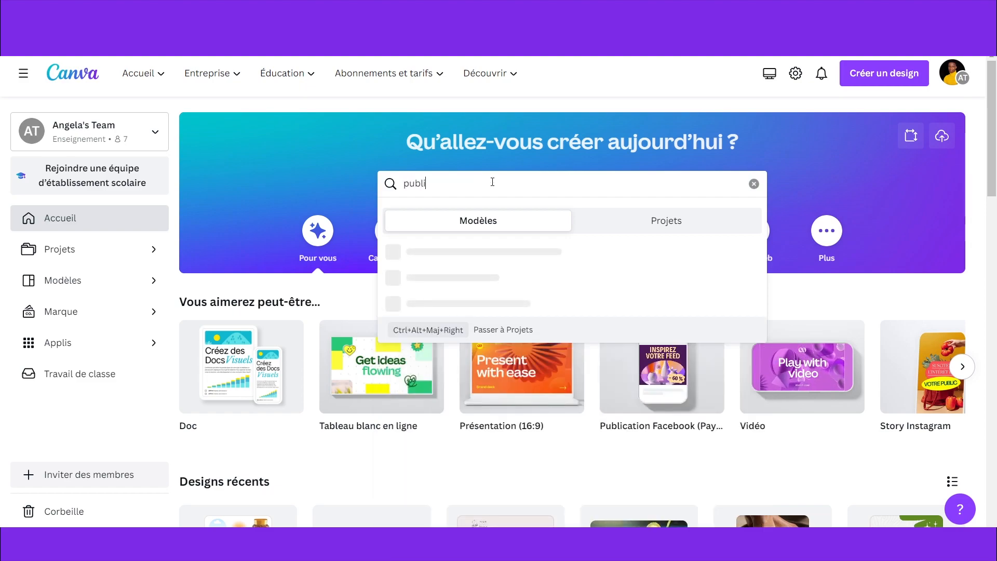
text(cation)
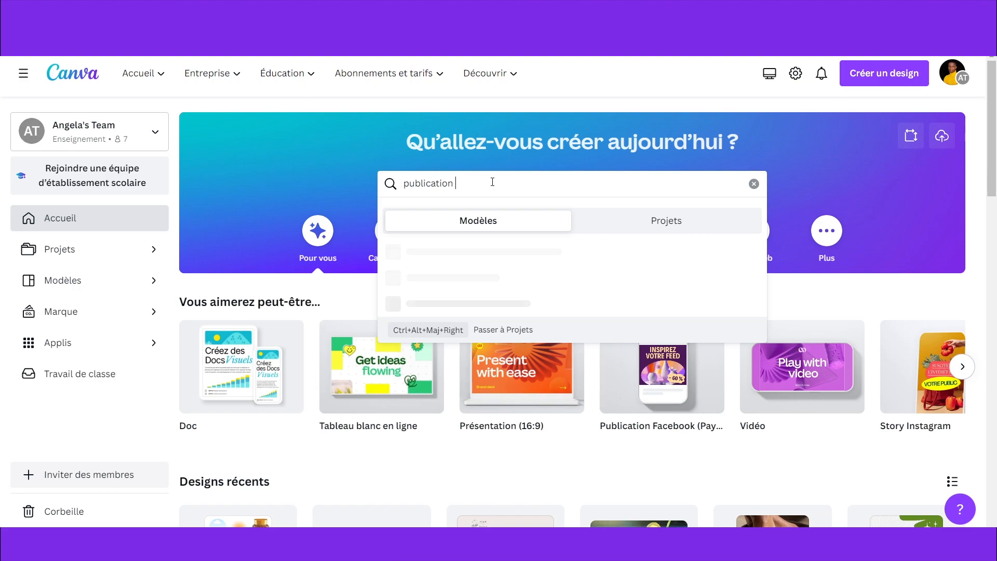
text( ins)
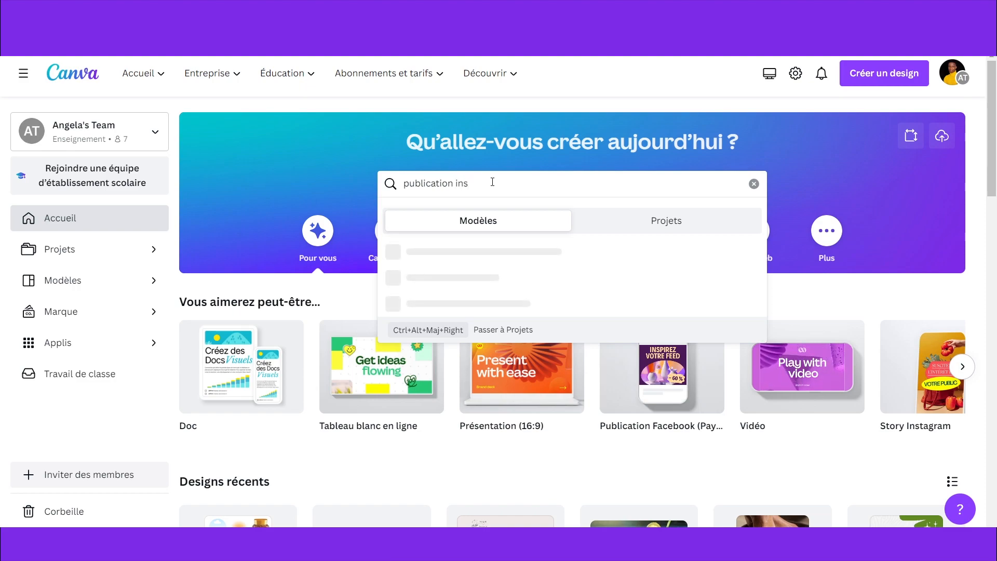
text(tagram)
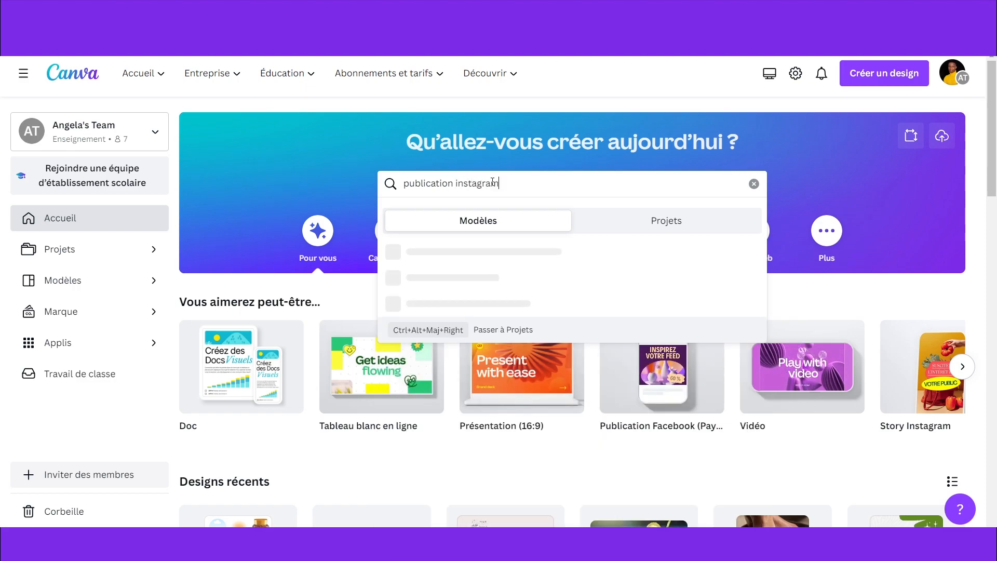
key(Return)
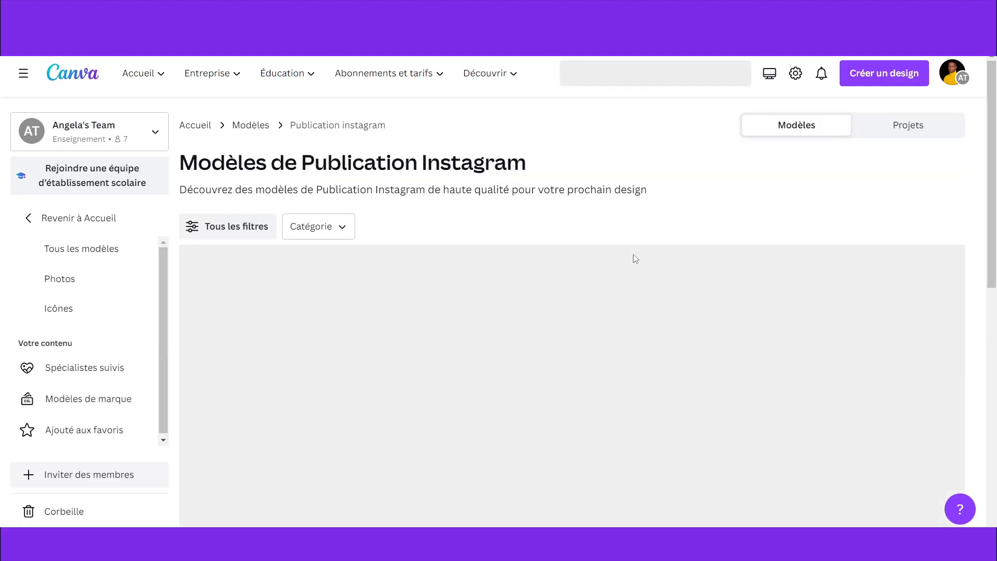
- Browse the Instagram post templates, preview the polaroid happiness quote, and create a blank Instagram post instead
scroll(628, 255, down, 3)
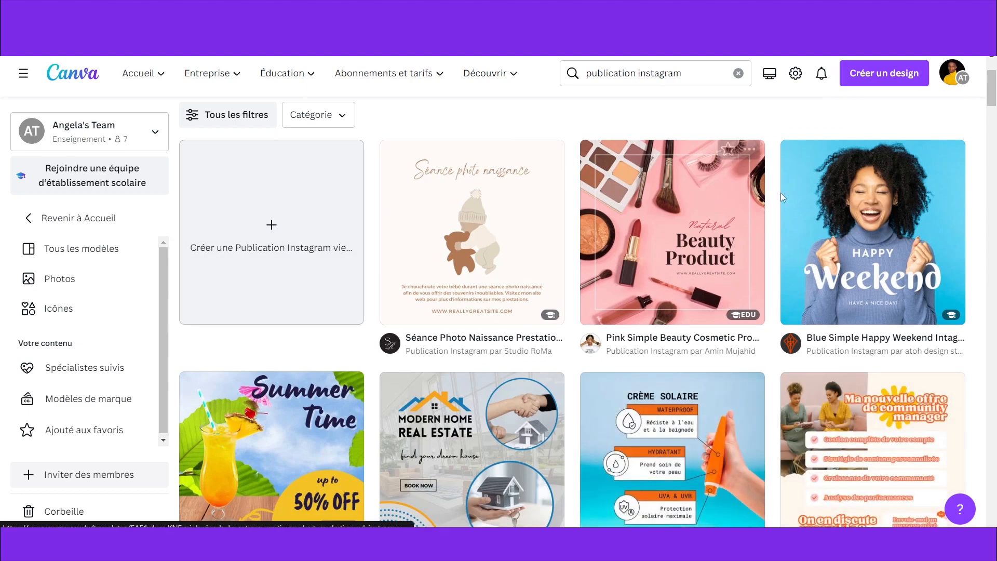
scroll(493, 398, down, 3)
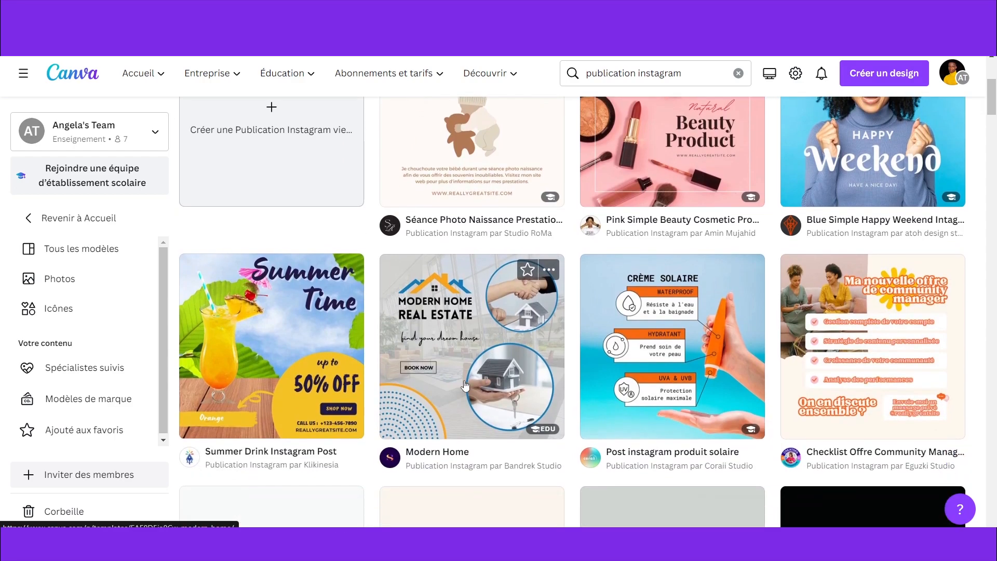
scroll(878, 284, down, 6)
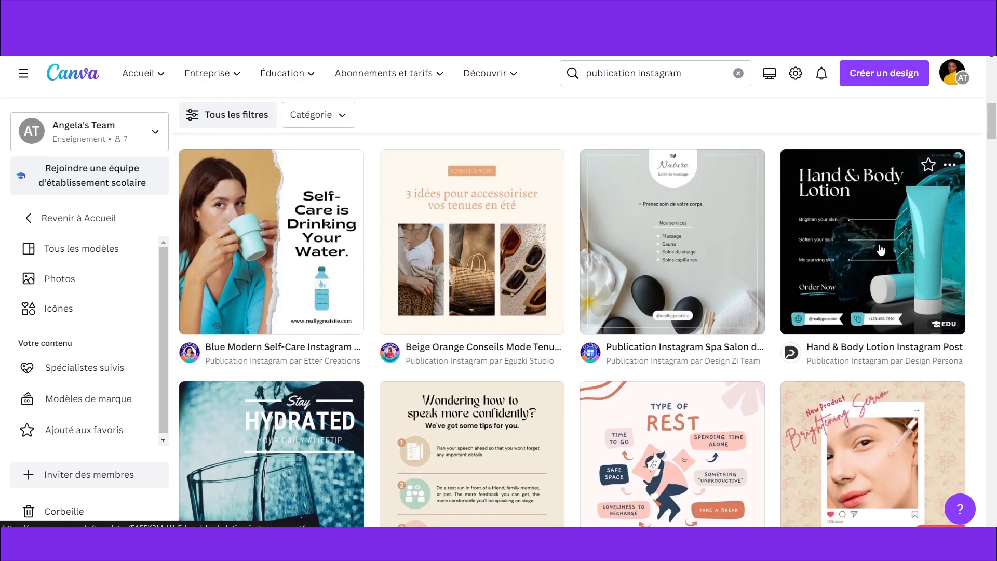
scroll(867, 252, down, 7)
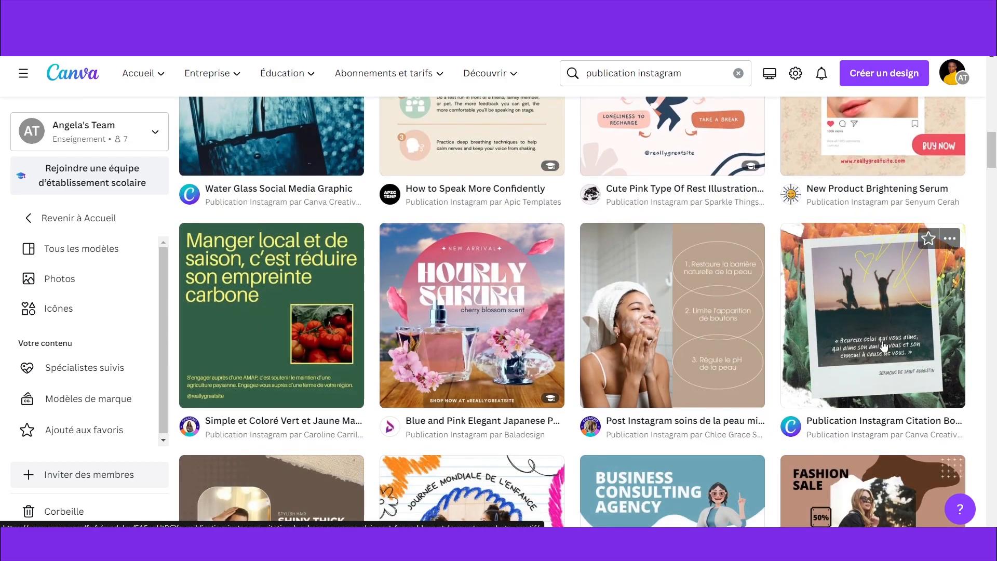
click(865, 318)
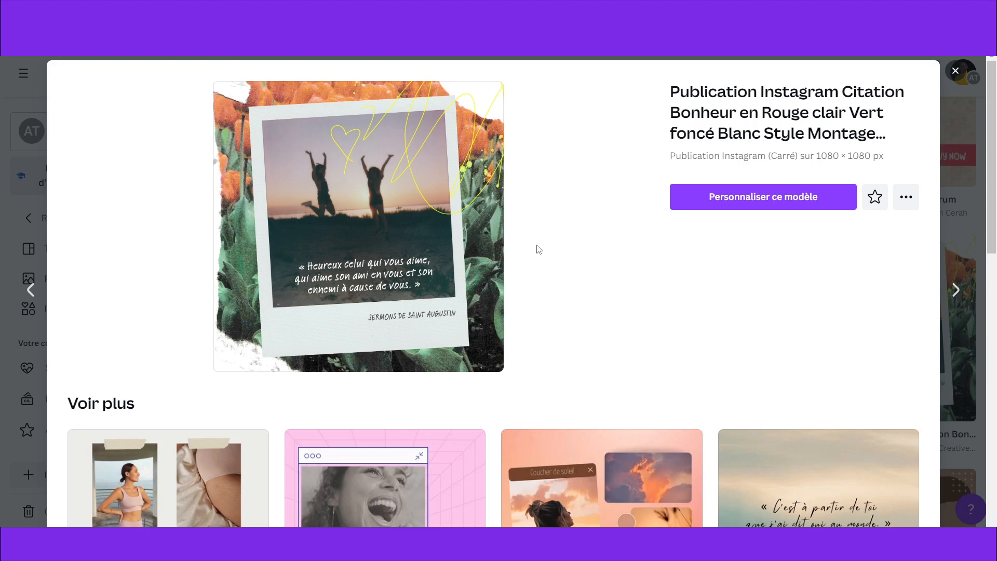
key(Escape)
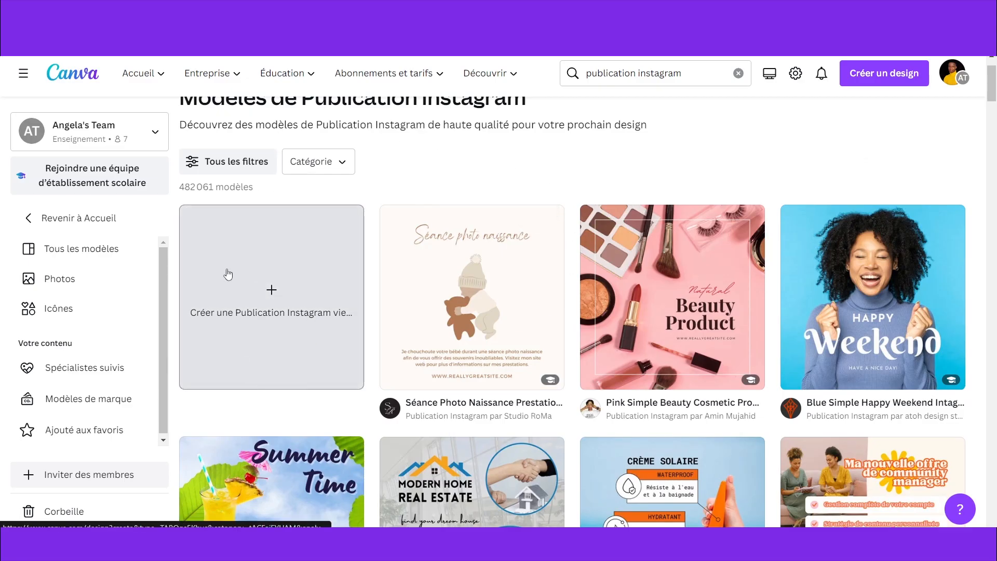
click(282, 283)
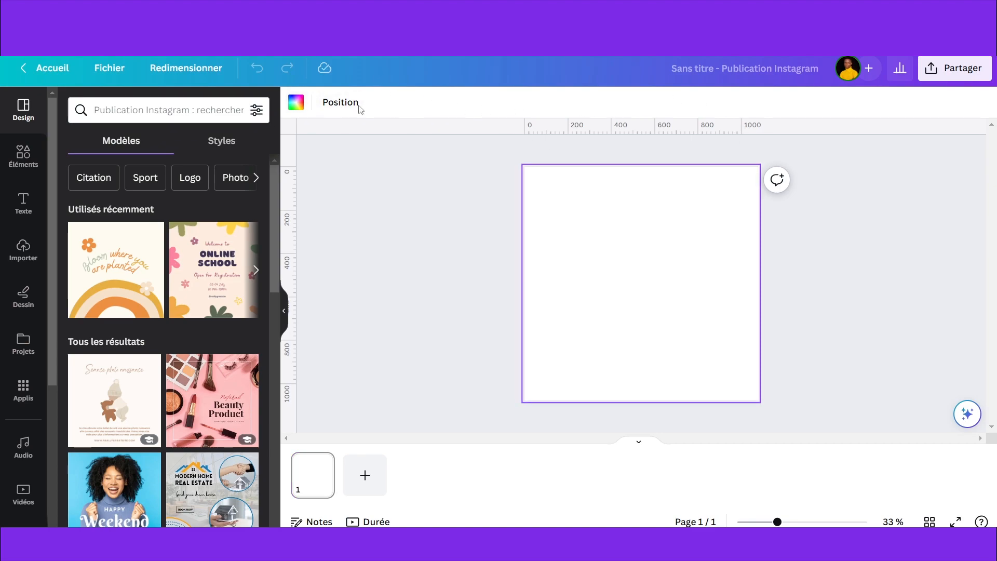
- Add a default paragraph text box to the blank page and delete it
key(t)
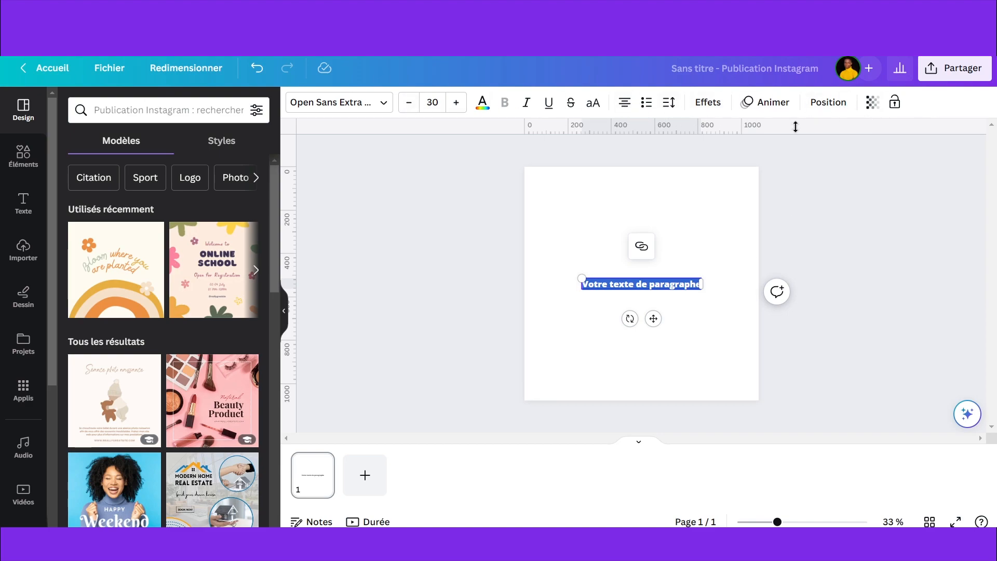
click(564, 188)
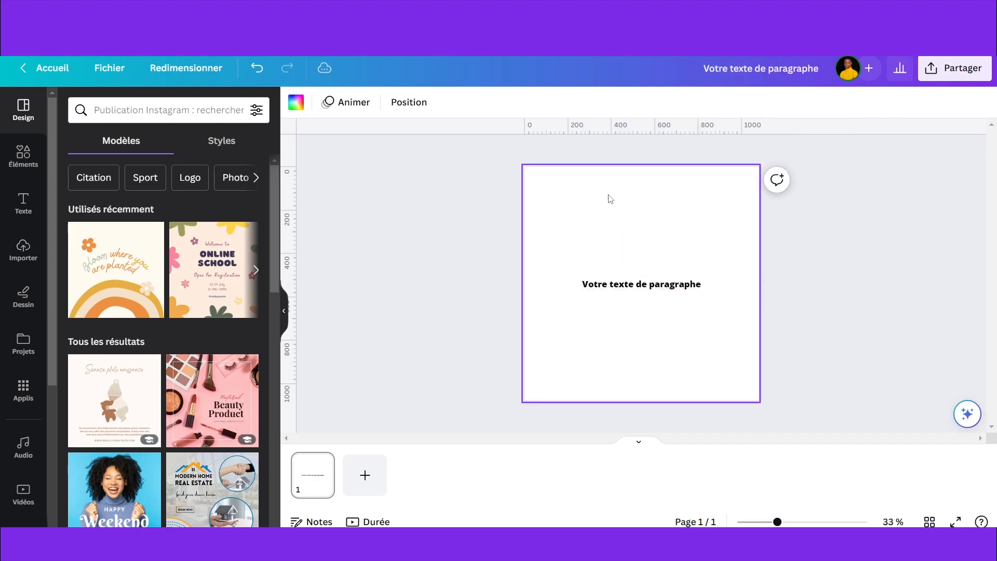
click(630, 287)
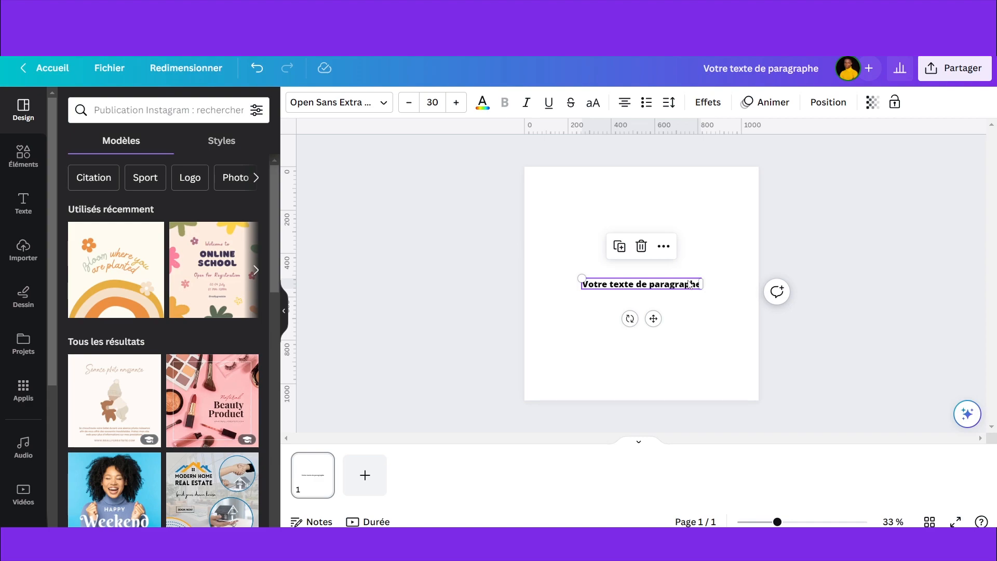
click(642, 246)
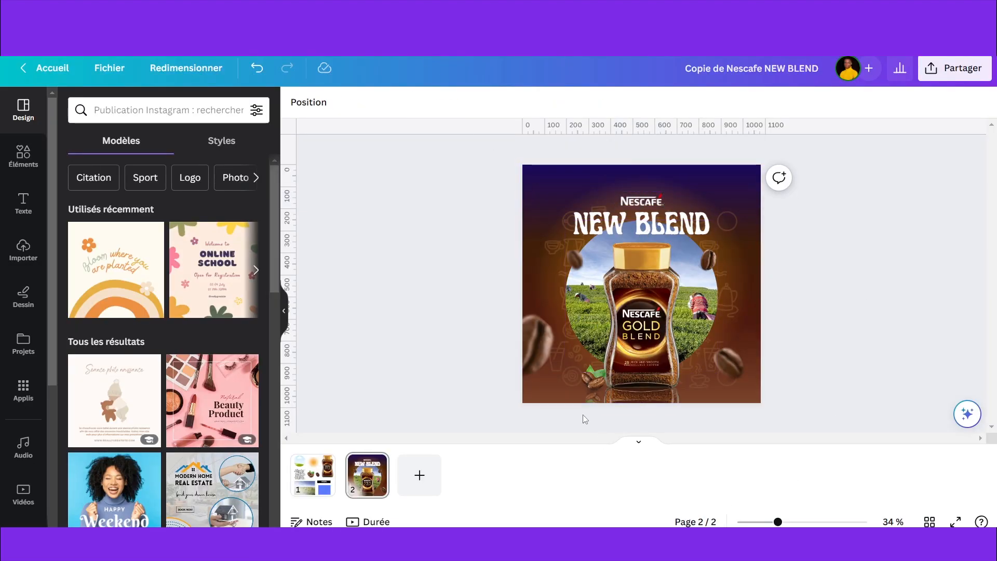
- Duplicate the asset page, page 1, in the "Copie de Nescafe NEW BLEND" design and look over its pages
drag(771, 521, 781, 523)
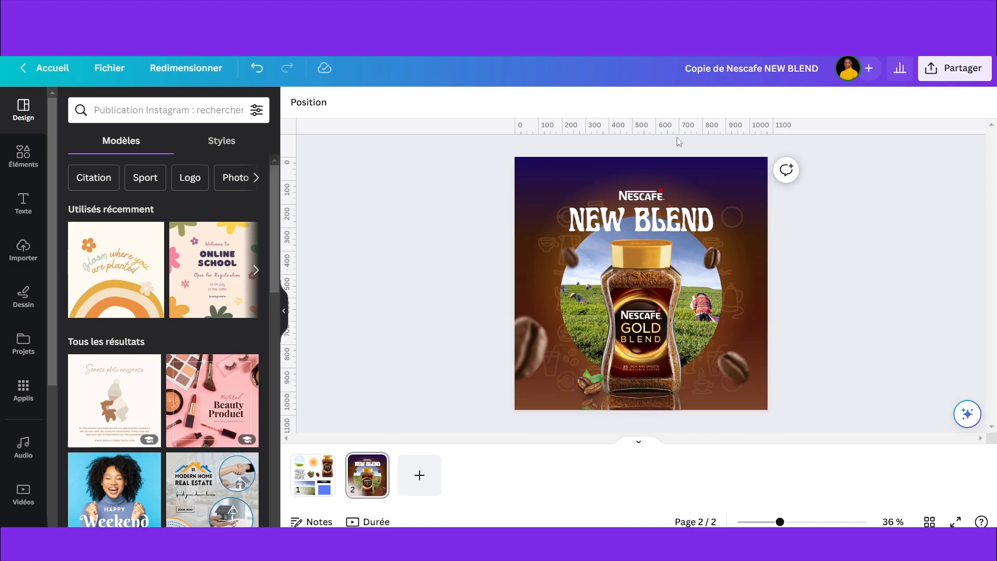
click(302, 475)
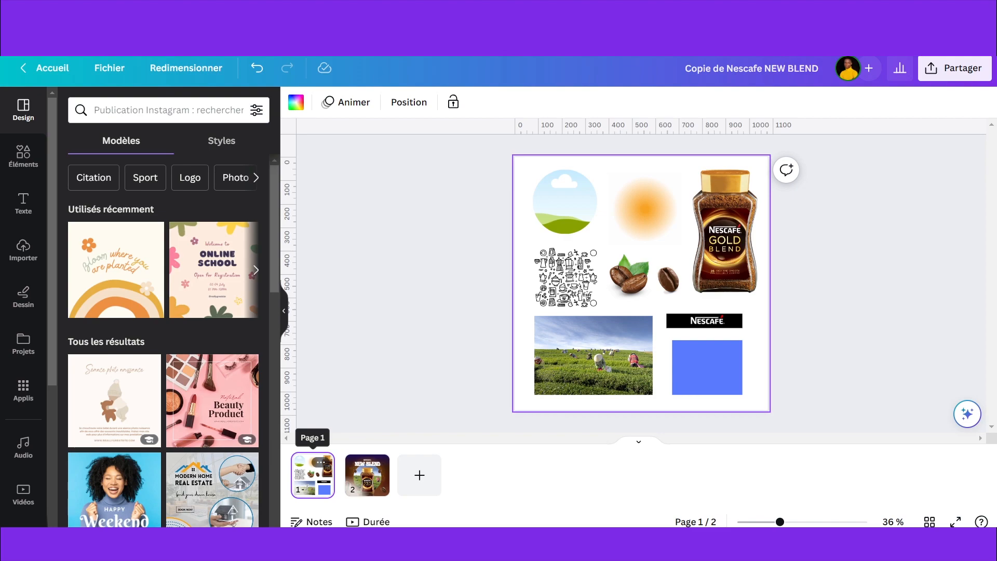
key(ctrl+d)
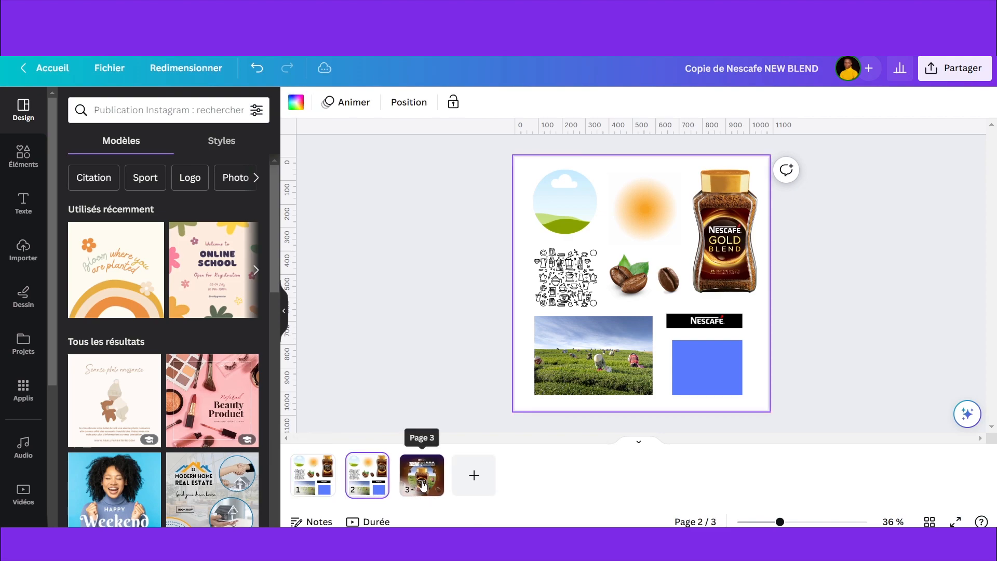
click(423, 483)
click(368, 473)
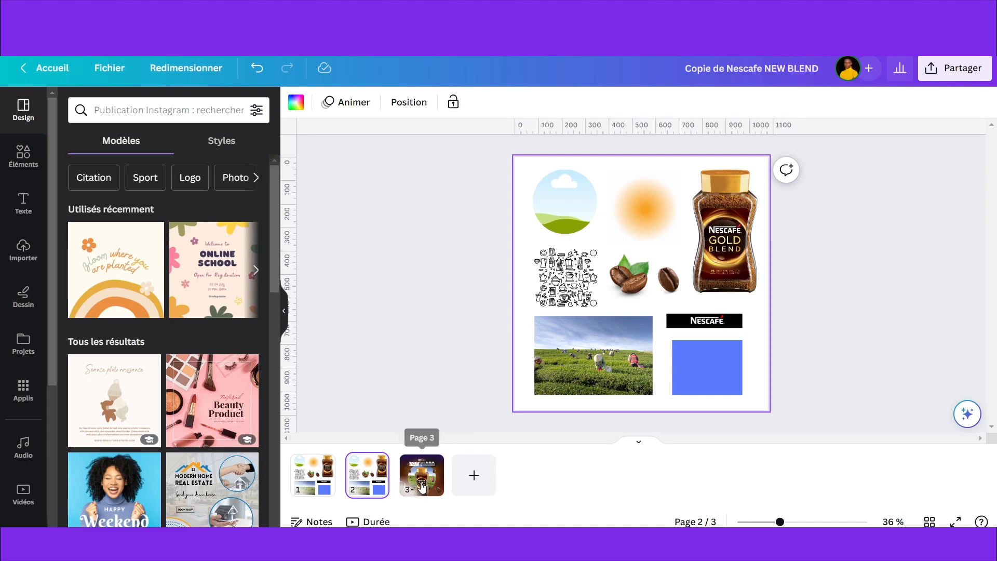
click(424, 463)
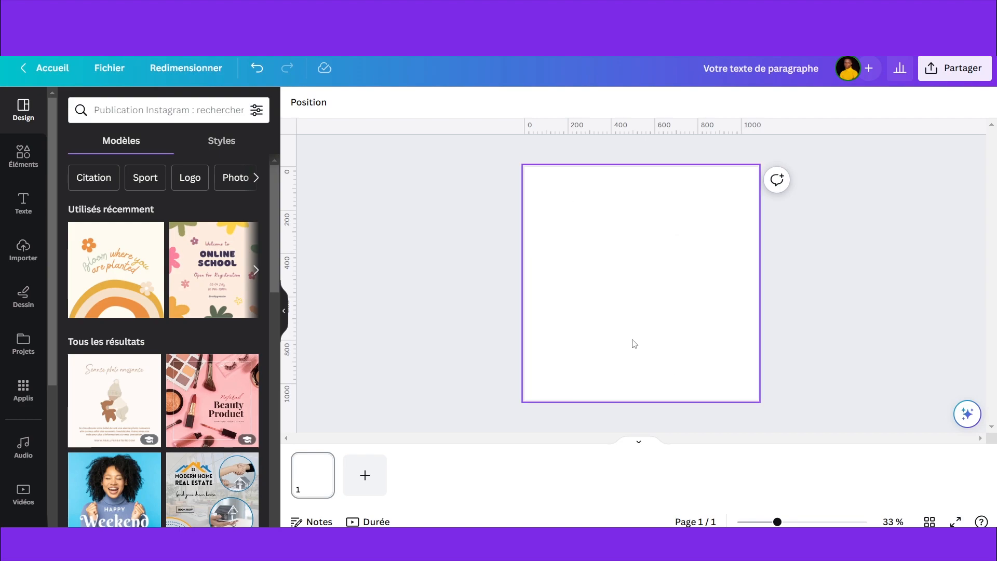
click(110, 68)
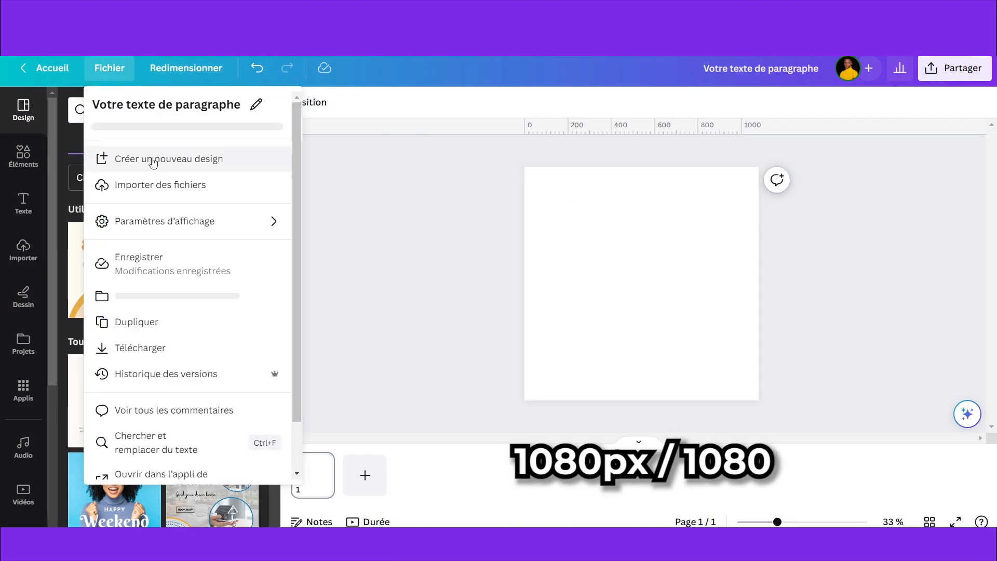
click(426, 203)
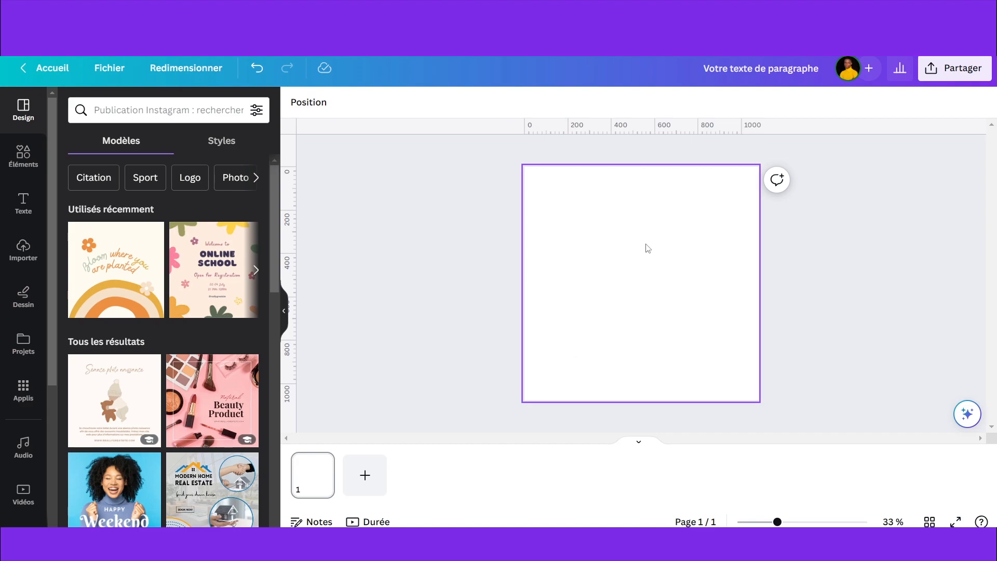
- Add a gray rectangle to the blank Instagram post and stretch its left side to the page's left edge
key(r)
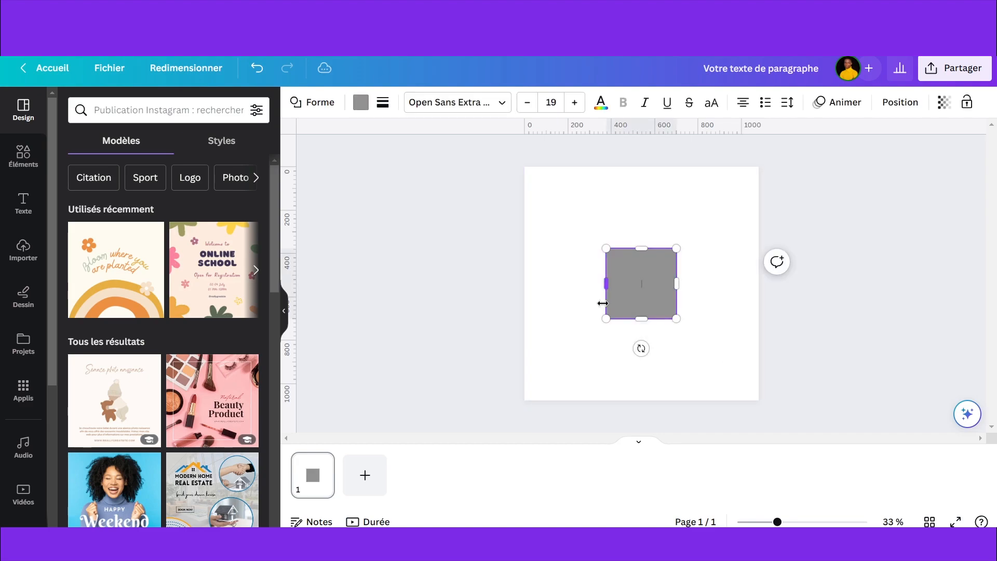
drag(608, 279, 524, 285)
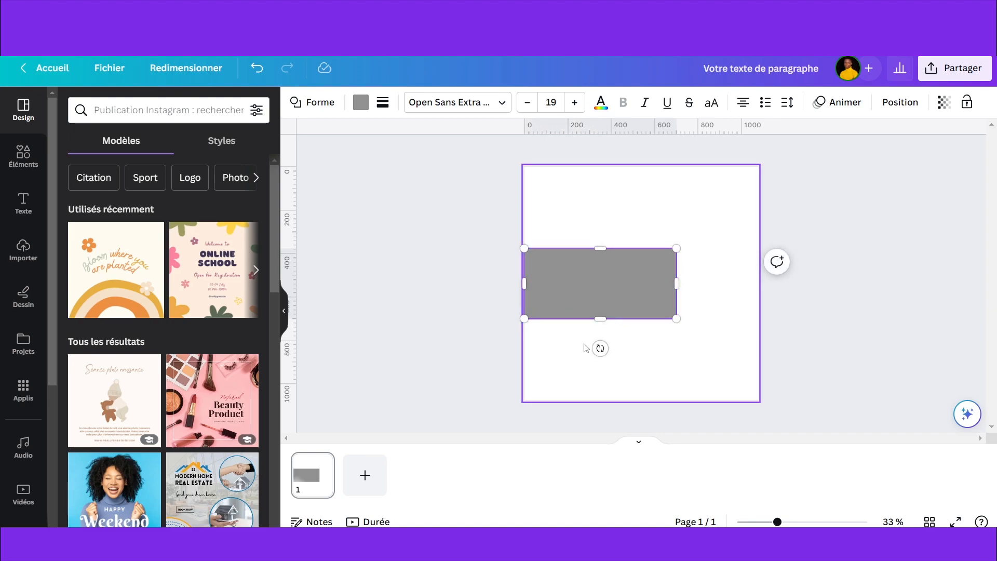
- Browse the elements library, add a square shape to the page and move it to the upper right area
click(23, 156)
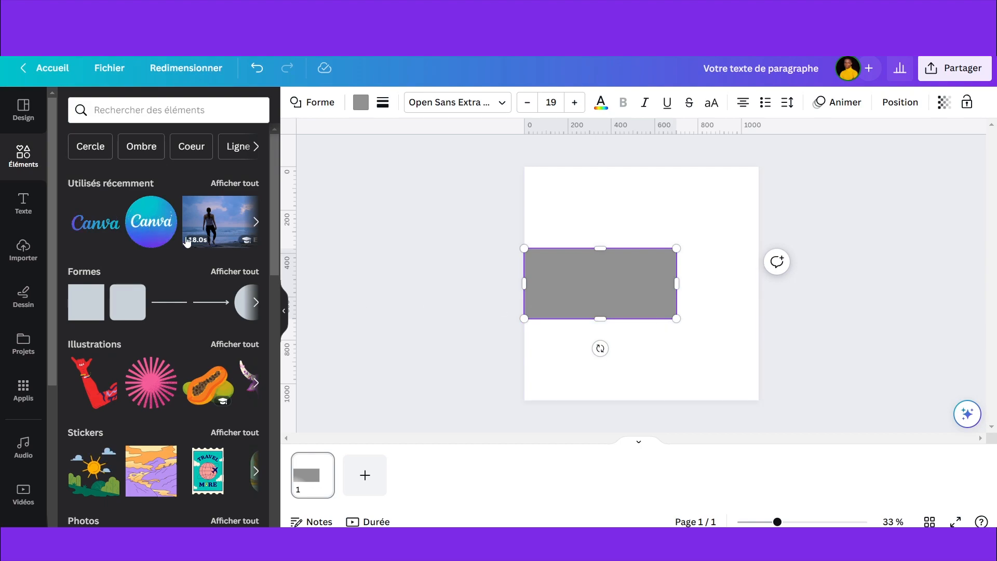
scroll(192, 243, down, 3)
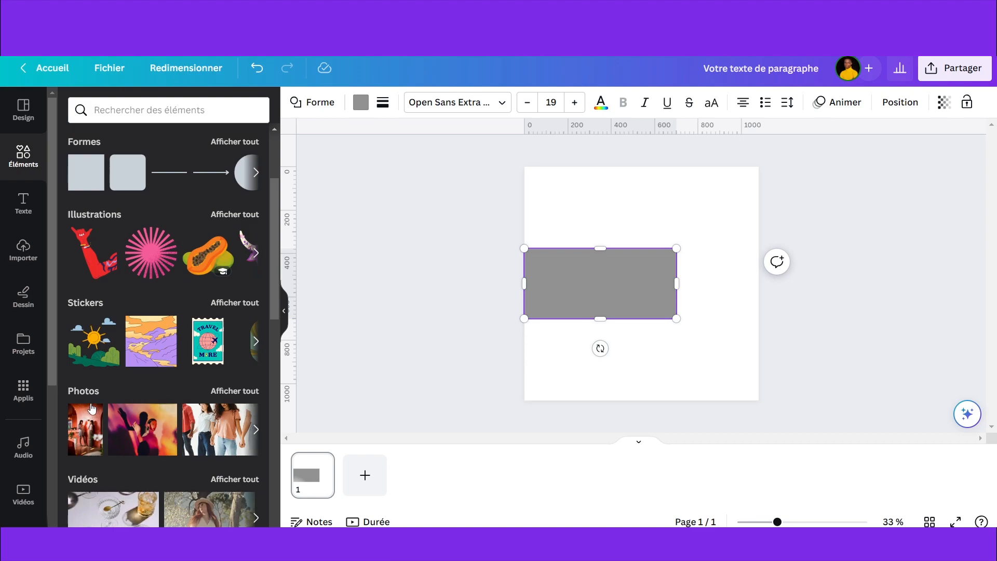
scroll(165, 385, down, 1)
scroll(165, 386, down, 5)
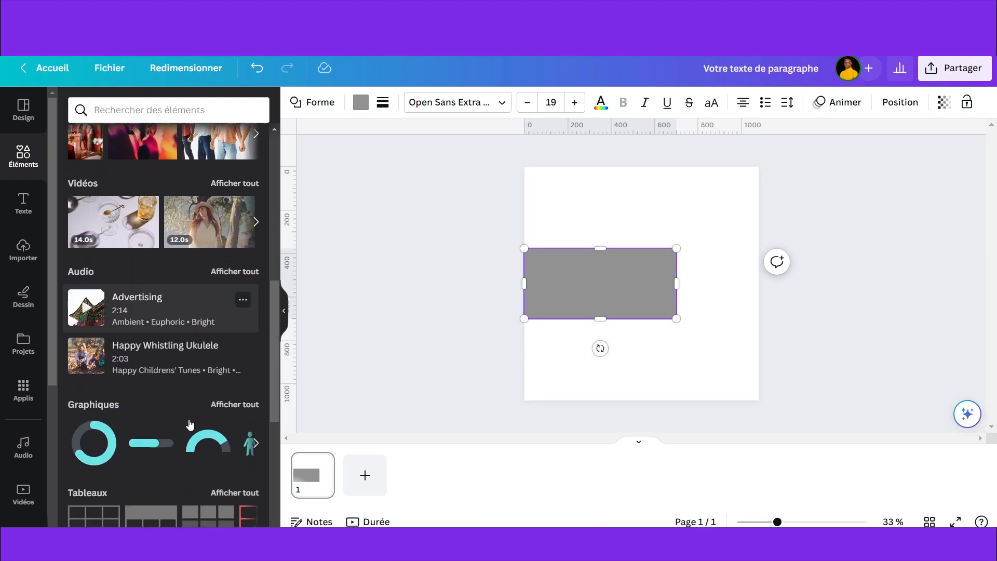
scroll(187, 385, up, 5)
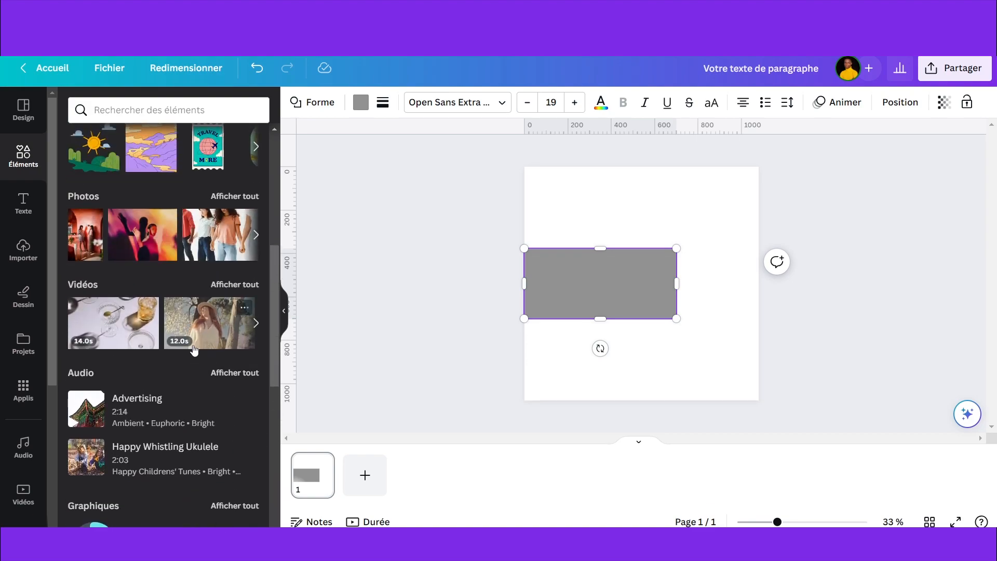
scroll(194, 351, up, 3)
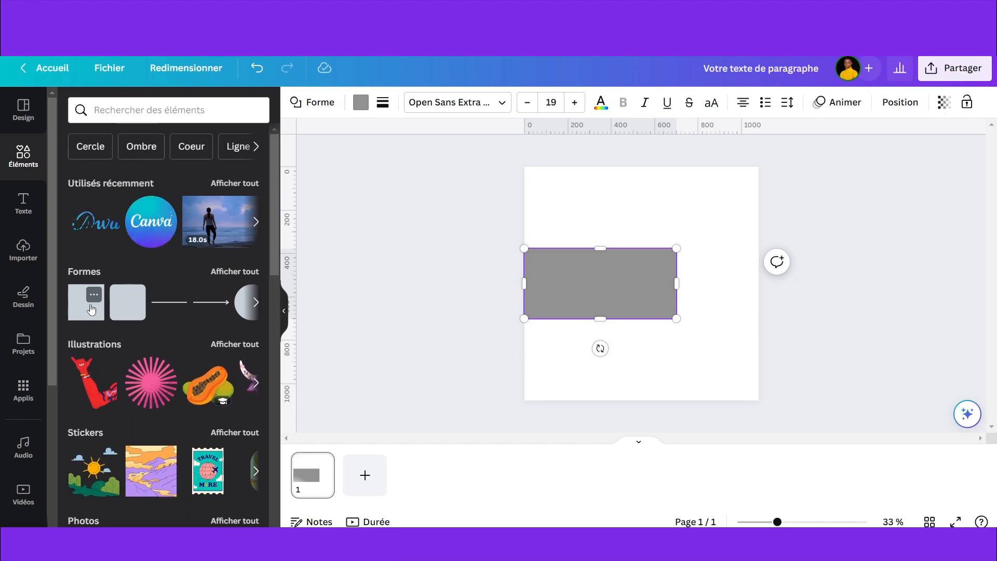
click(85, 311)
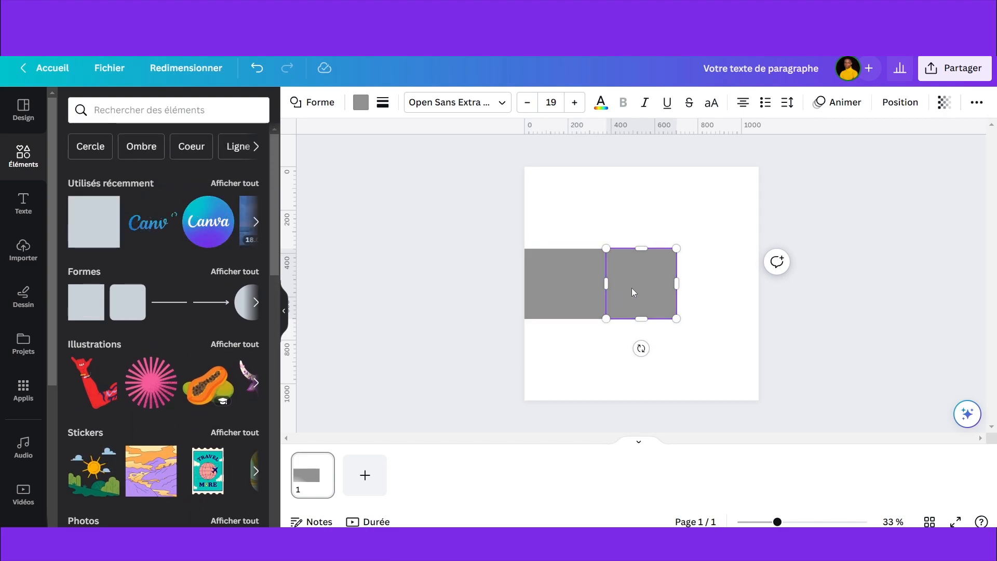
drag(653, 270, 693, 206)
- Move the wide gray rectangle lower on the page and delete it
click(562, 291)
drag(563, 291, 565, 350)
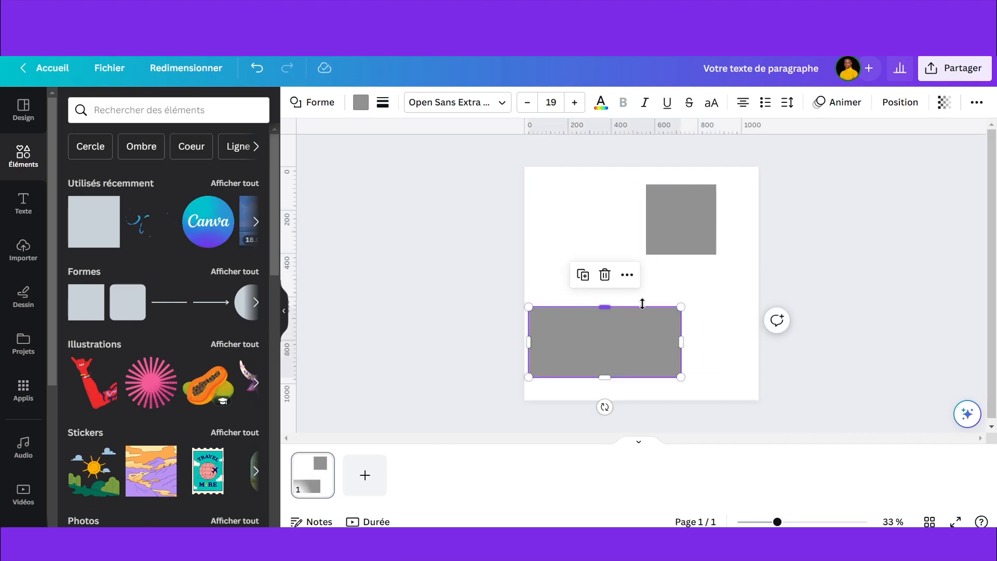
click(605, 274)
- Move the gray square to the page's top-left corner and enlarge it to cover the whole page
drag(652, 238, 537, 205)
drag(594, 237, 760, 400)
click(830, 264)
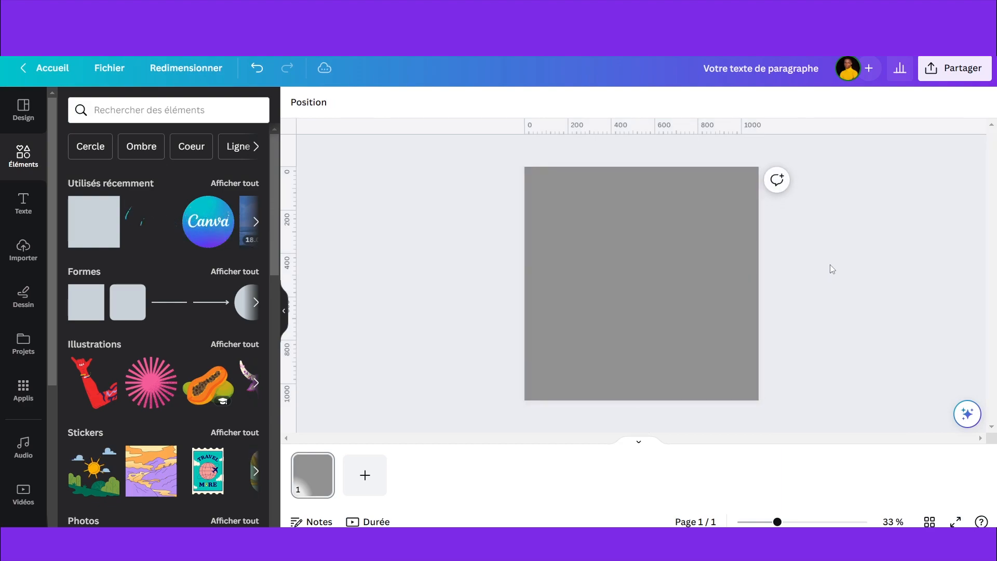
- Change the full-page square's fill from a solid color to a gradient
click(634, 293)
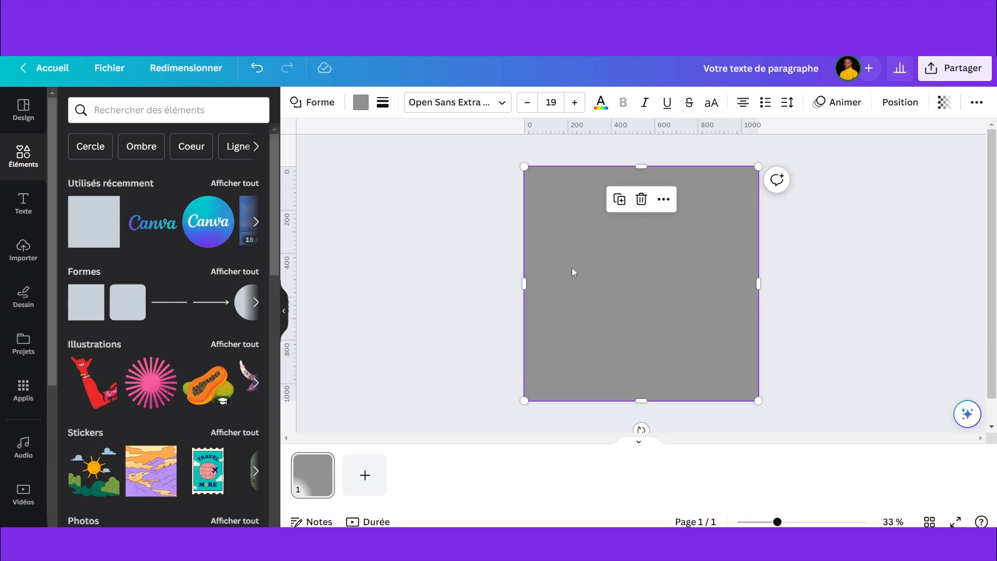
click(362, 104)
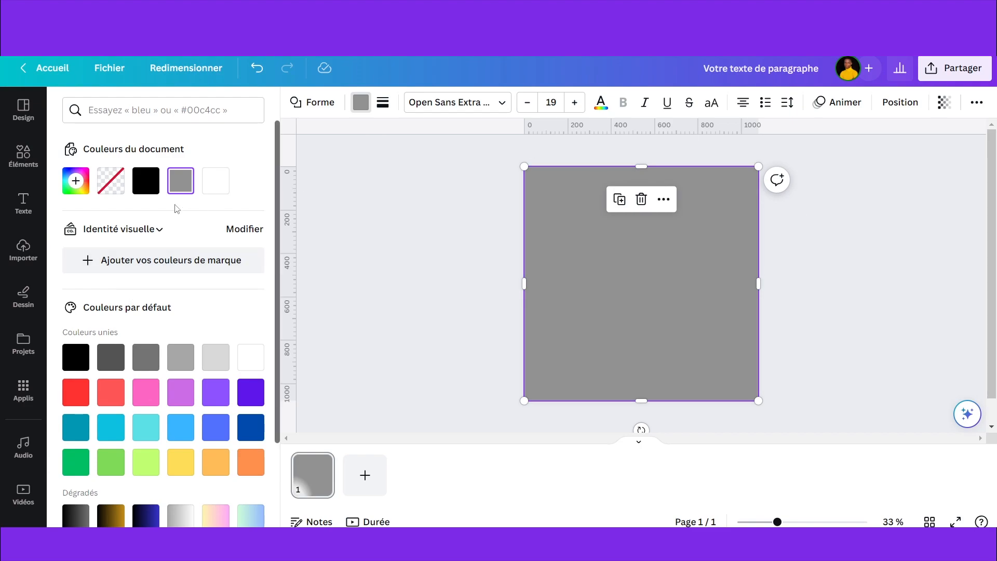
click(180, 183)
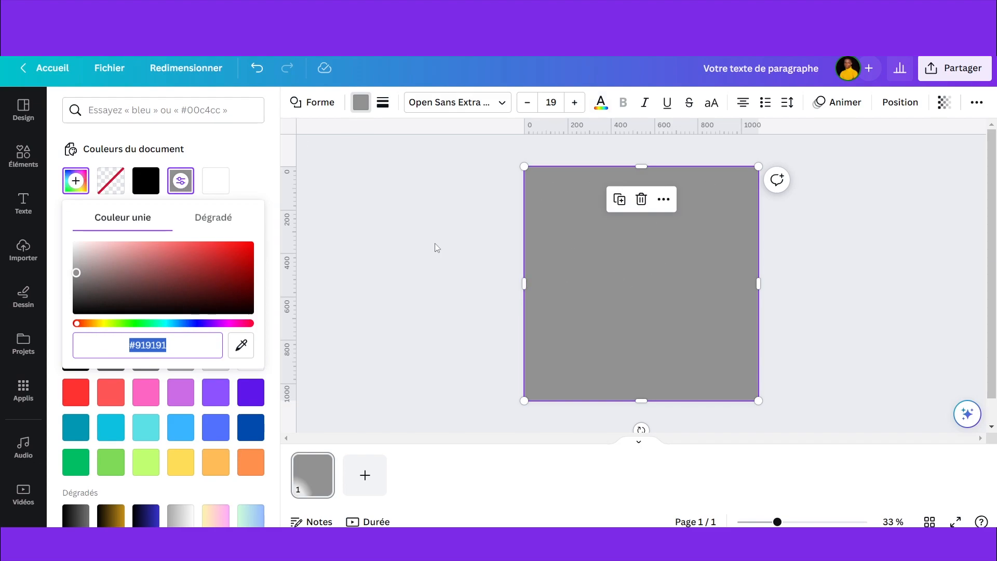
click(224, 221)
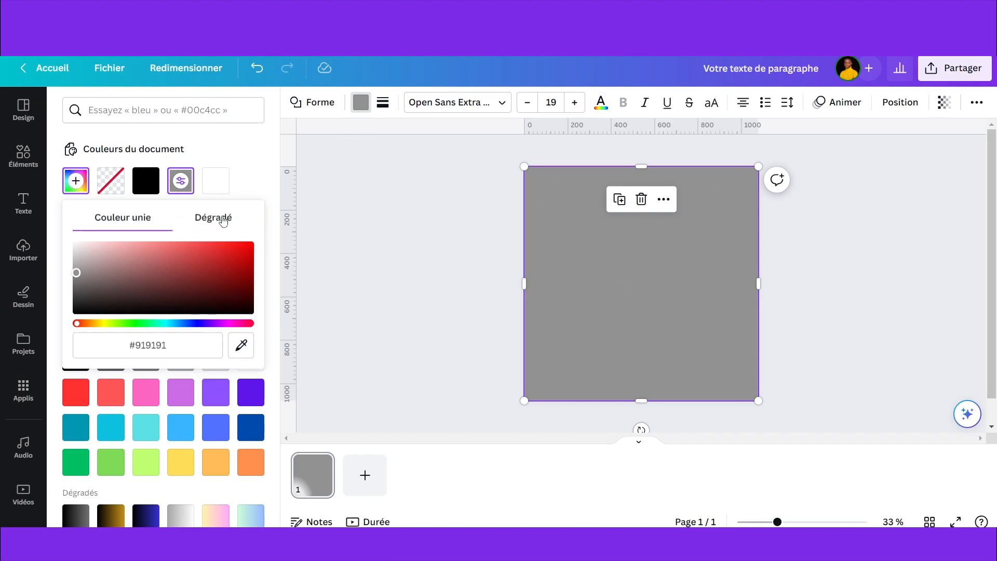
click(223, 221)
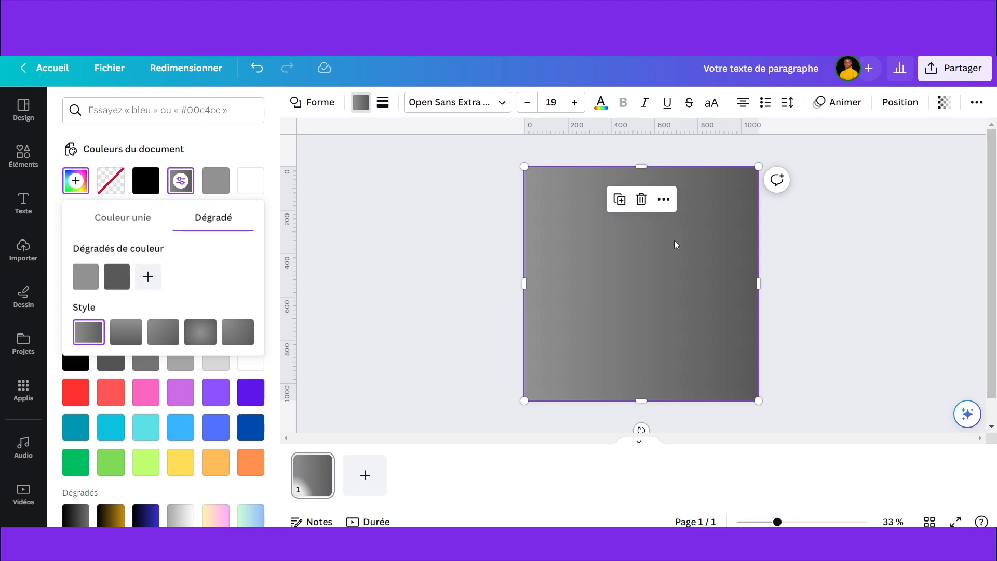
- Add two more color stops to the square's gradient for a total of four
click(147, 276)
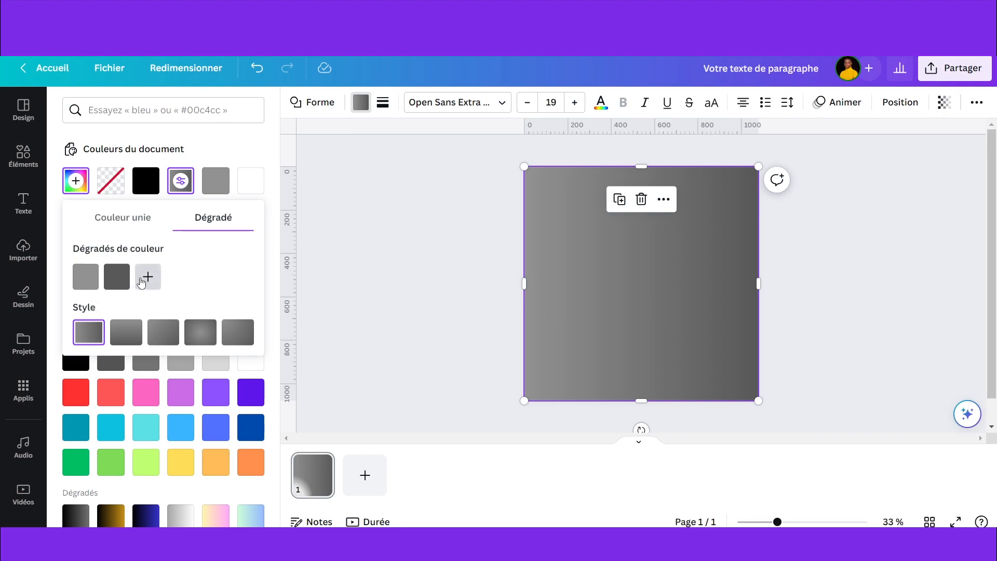
click(168, 285)
click(169, 282)
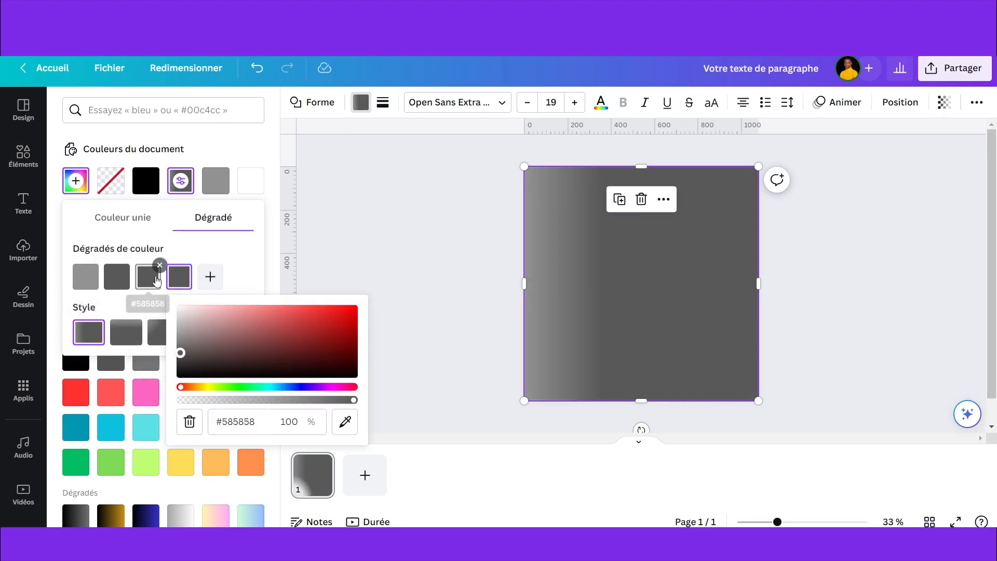
mouse_move(196, 264)
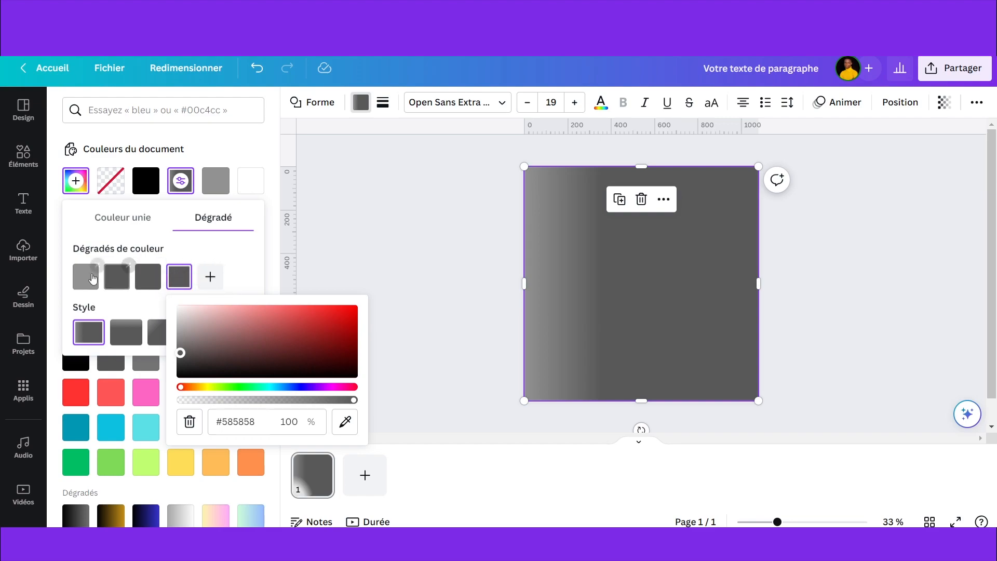
mouse_move(157, 283)
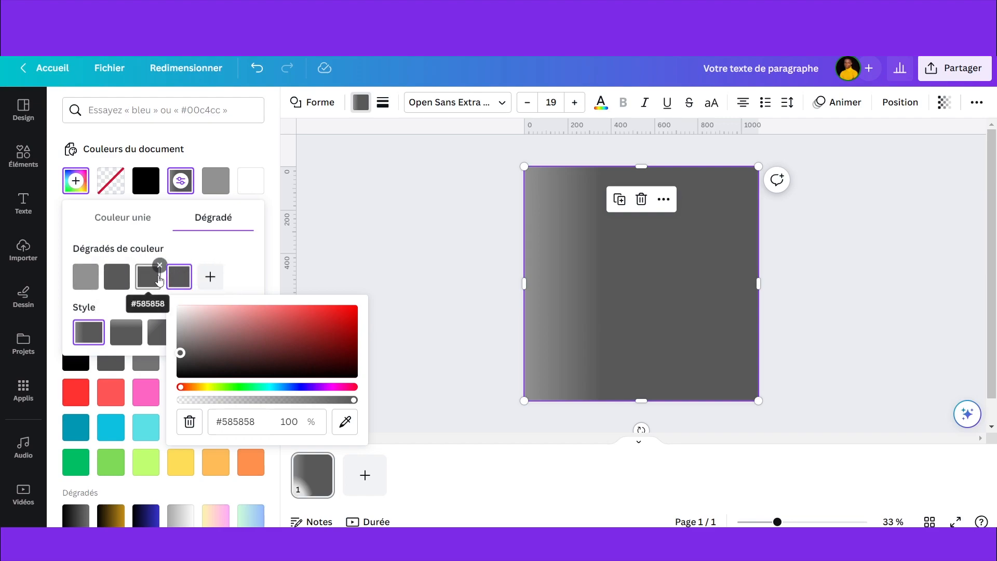
click(219, 262)
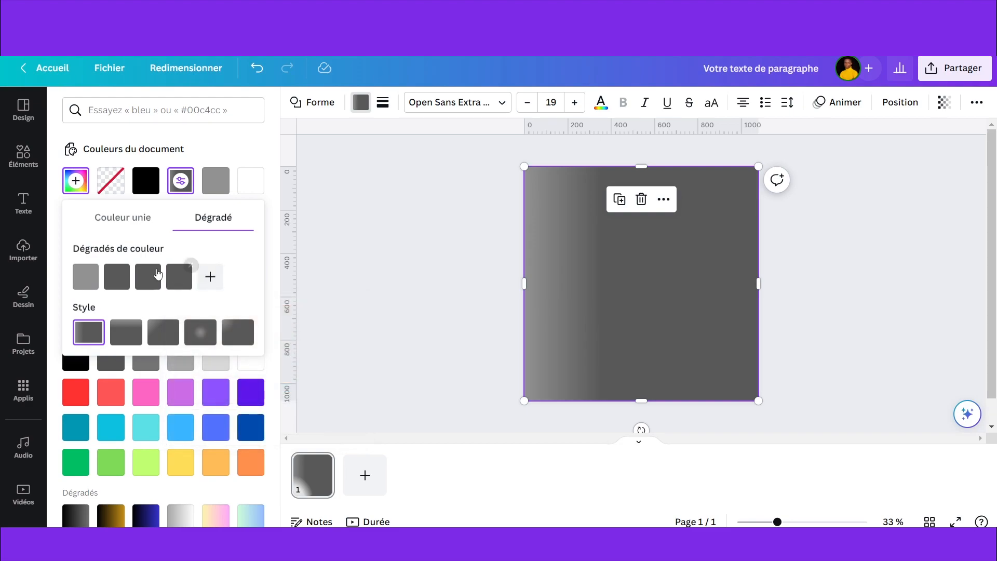
- Set the gradient's first color to #7B442B and its second color to #4E1A0F
click(85, 276)
click(151, 418)
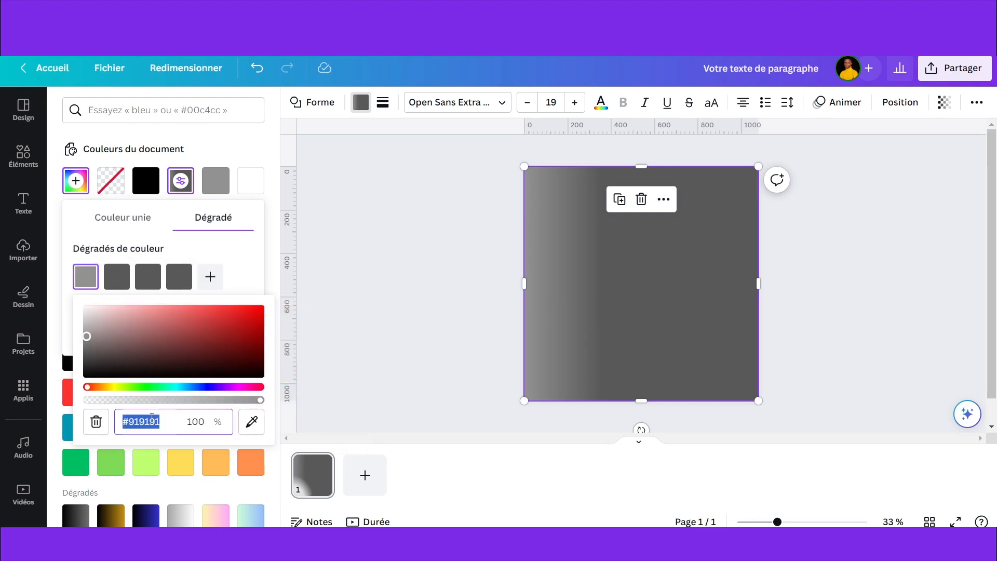
drag(129, 422, 170, 424)
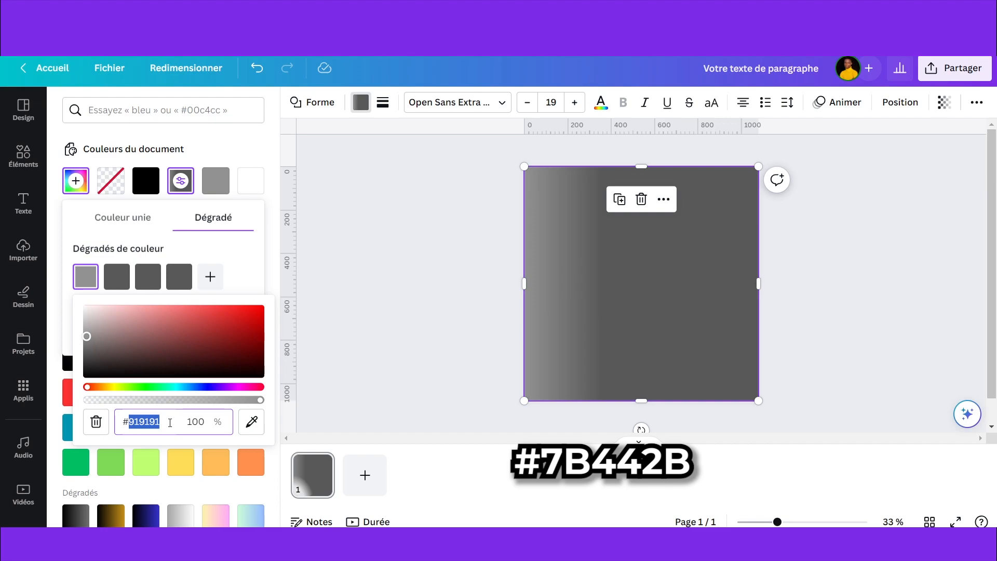
text(7B442B)
key(Return)
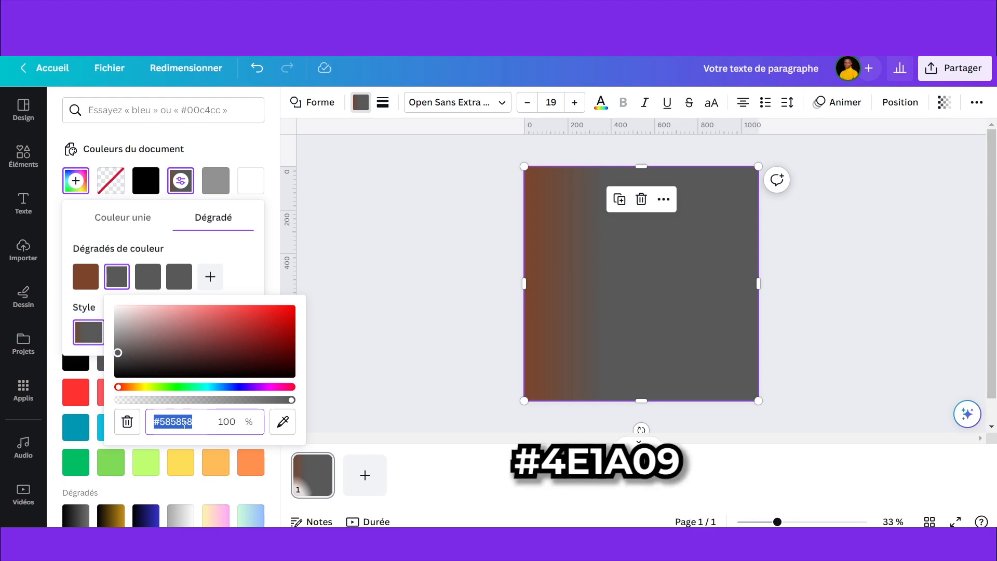
text(#4E1A09)
key(Return)
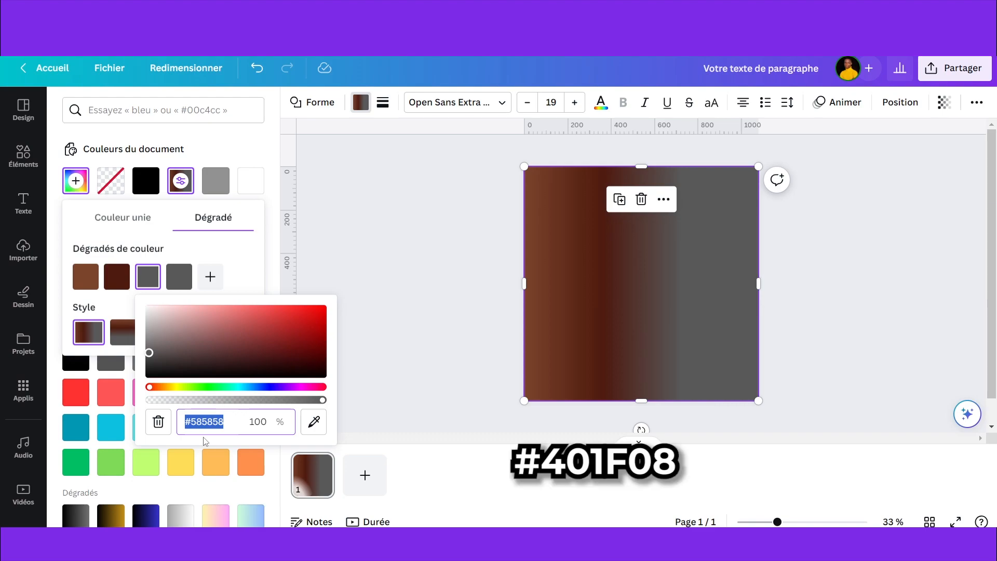
- Set the gradient's third color to #401F08 and its fourth color to #1A095D
text(#401F08)
click(179, 276)
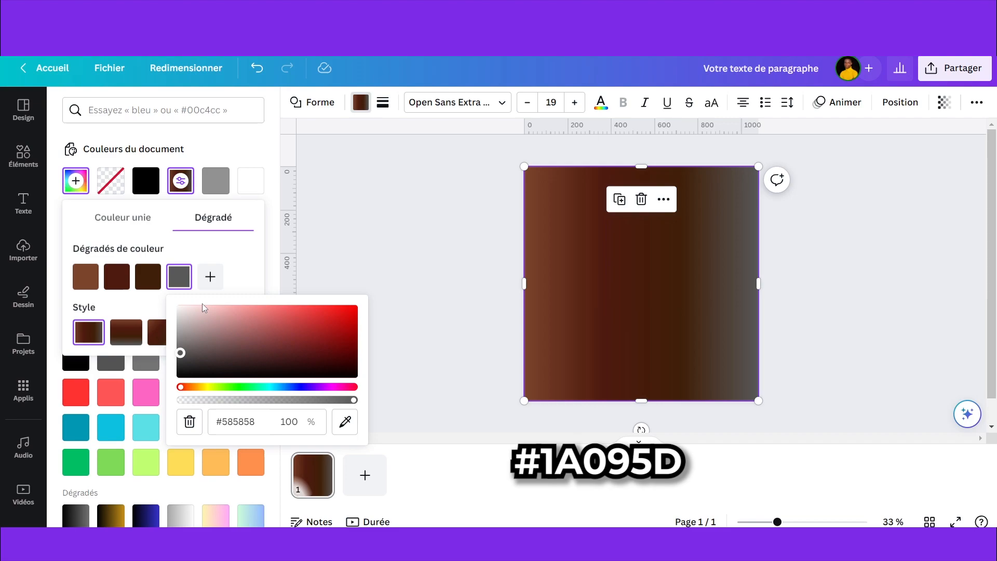
text(#1A095D)
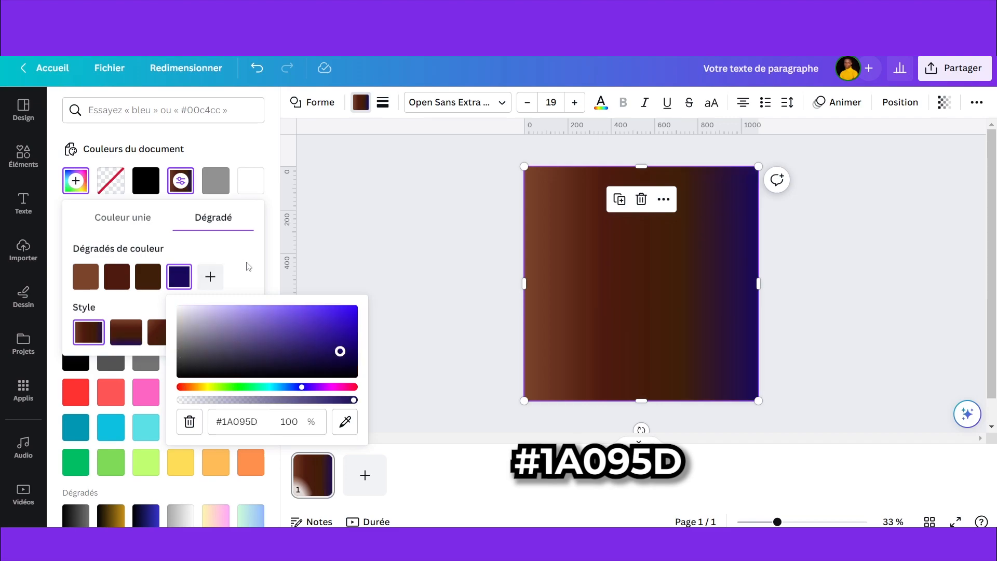
click(234, 262)
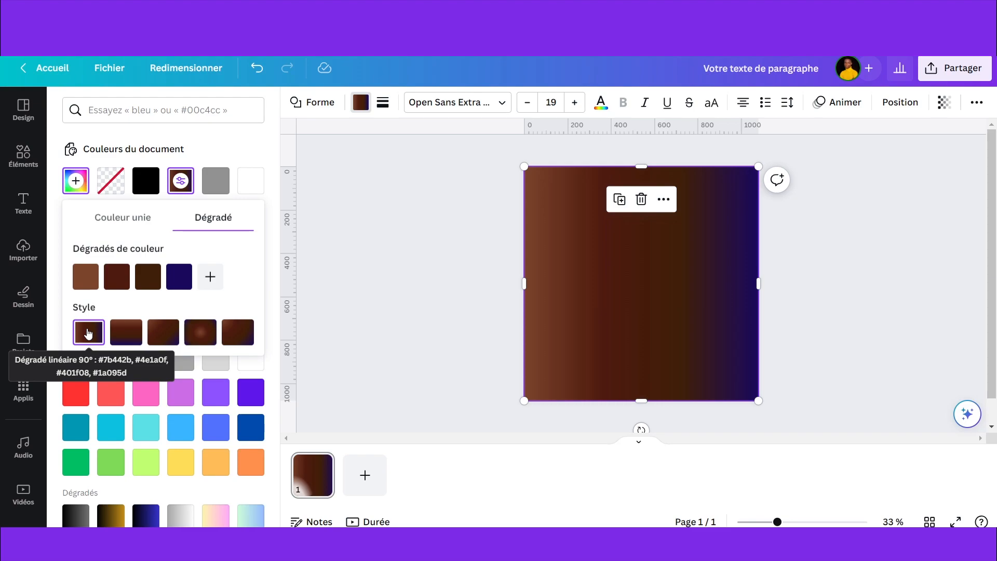
- Rotate the gradient square 90° counterclockwise so its dark blue side is at the page's top, and deselect it
drag(641, 429, 761, 280)
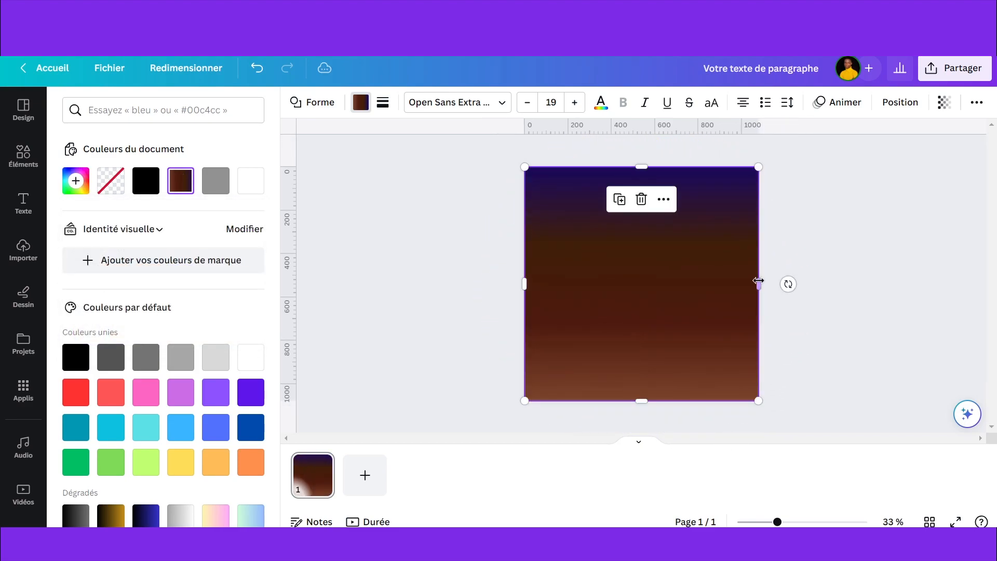
click(816, 262)
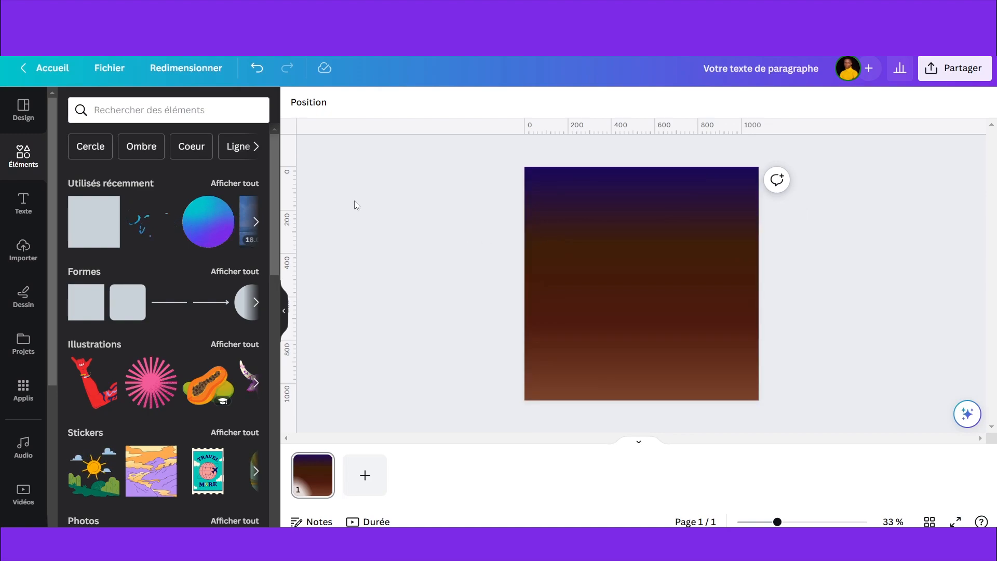
- Search the elements for "coffee pattern" and look through all the illustration results
click(247, 116)
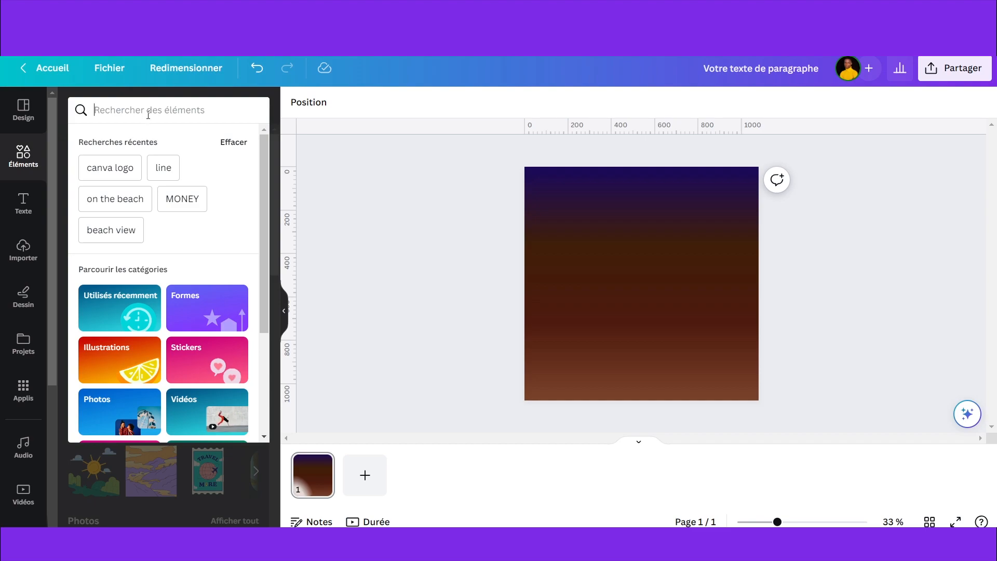
text(co)
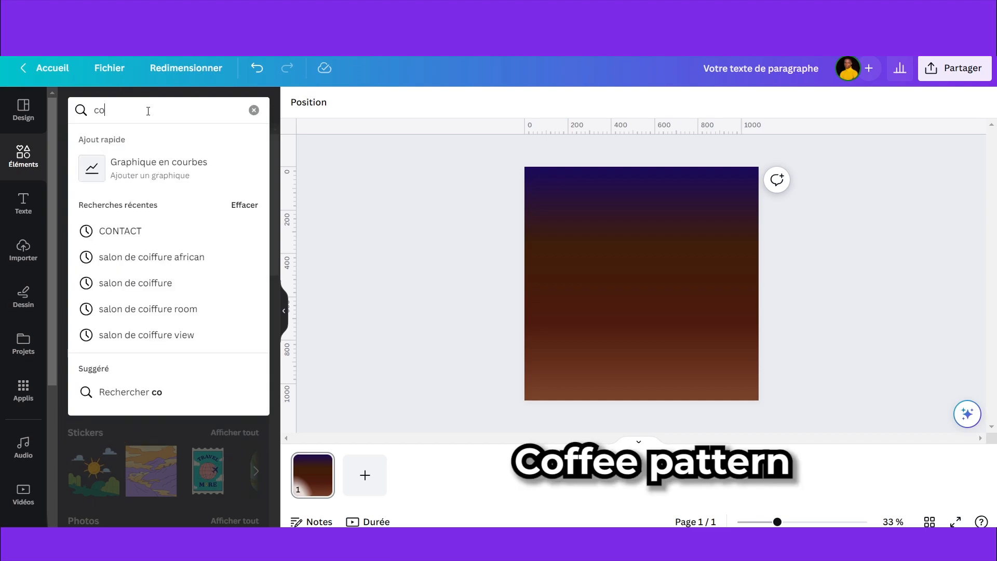
text(ffee pattern)
key(Return)
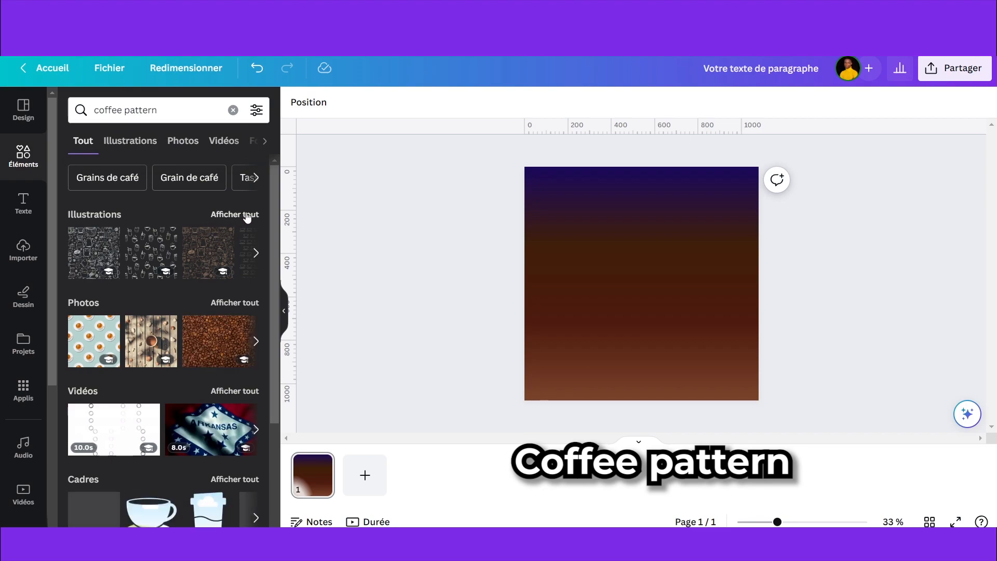
click(246, 215)
scroll(205, 328, down, 4)
scroll(210, 347, down, 10)
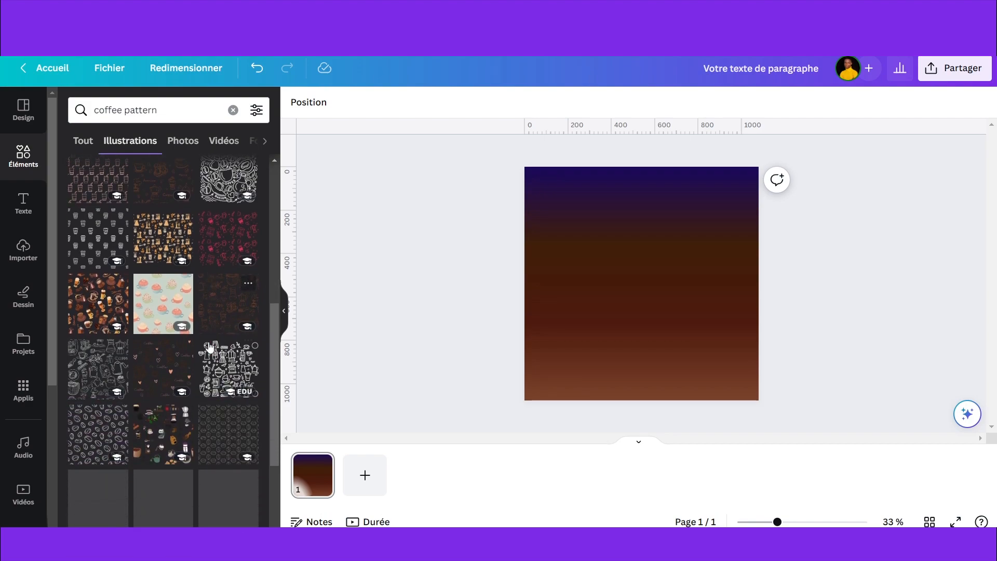
scroll(134, 199, up, 3)
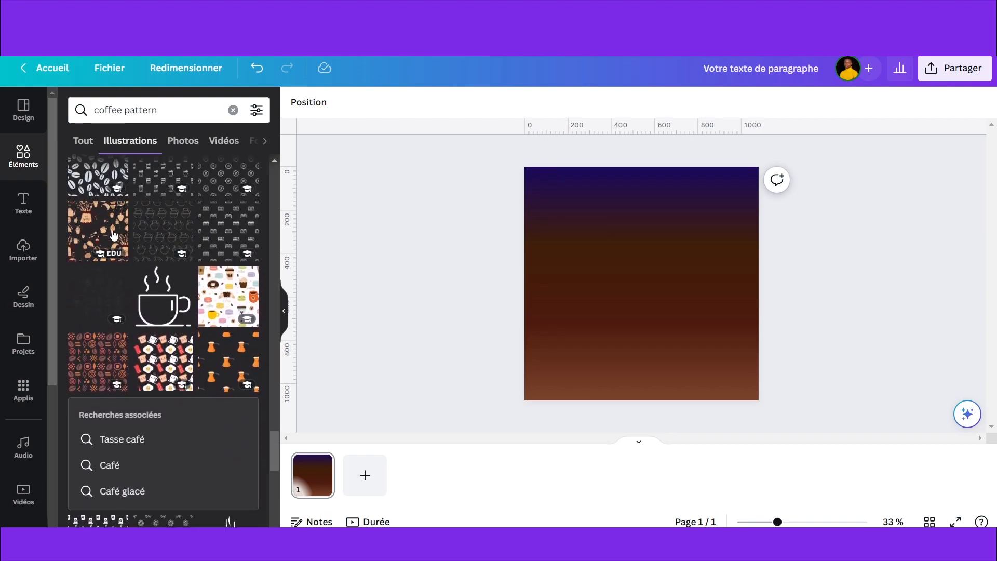
- Try a faint dark coffee pattern illustration on the gradient background and enlarge it
click(95, 294)
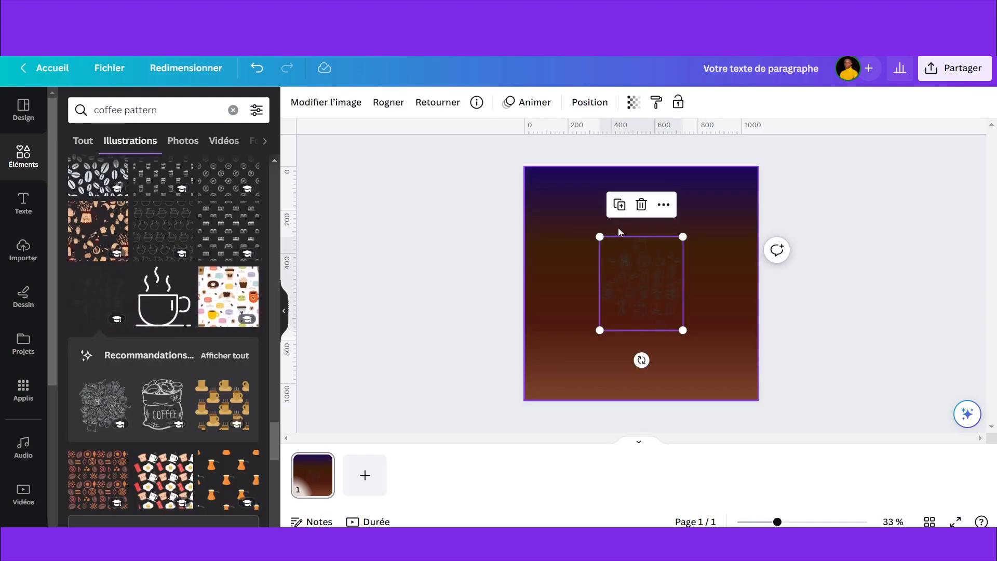
drag(600, 237, 489, 252)
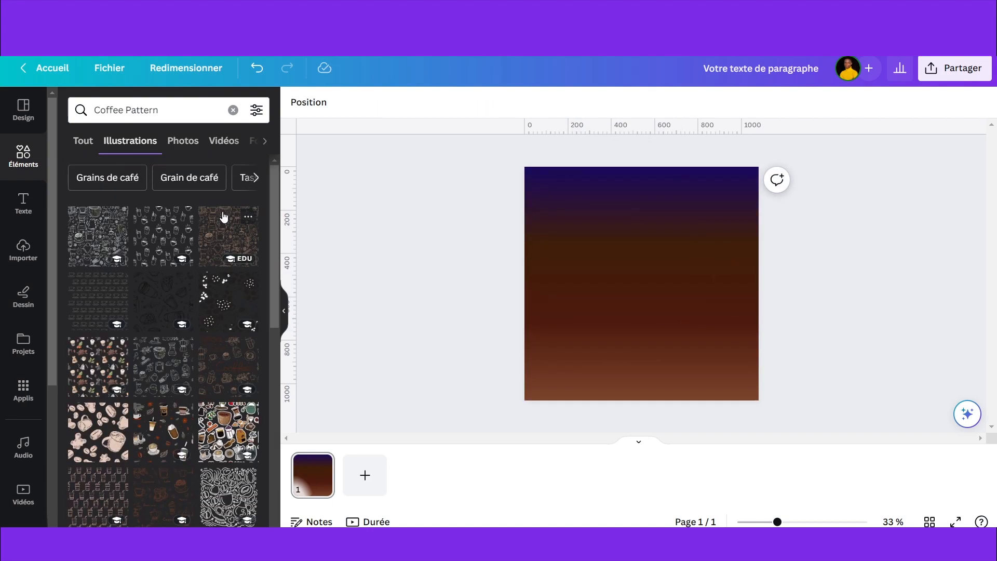
- Add the line-art pattern of coffee pots, cups and grinders from the coffee pattern illustrations and enlarge it slightly
scroll(218, 303, down, 5)
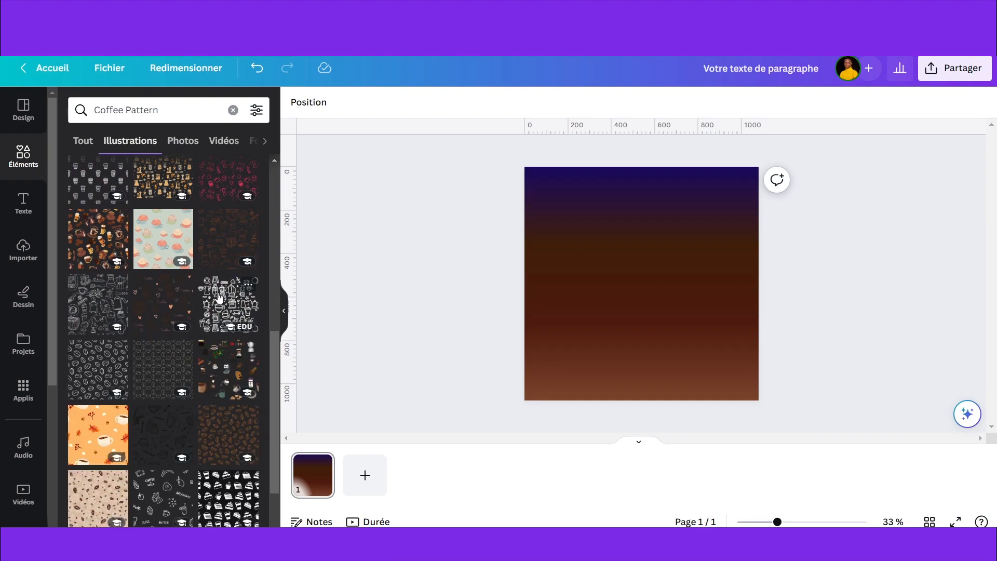
click(218, 303)
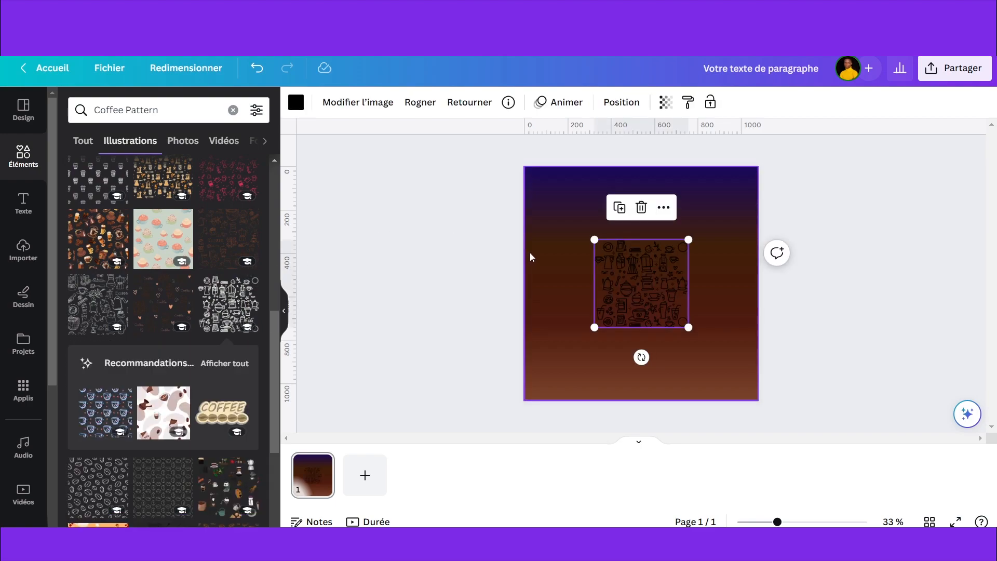
drag(594, 240, 570, 216)
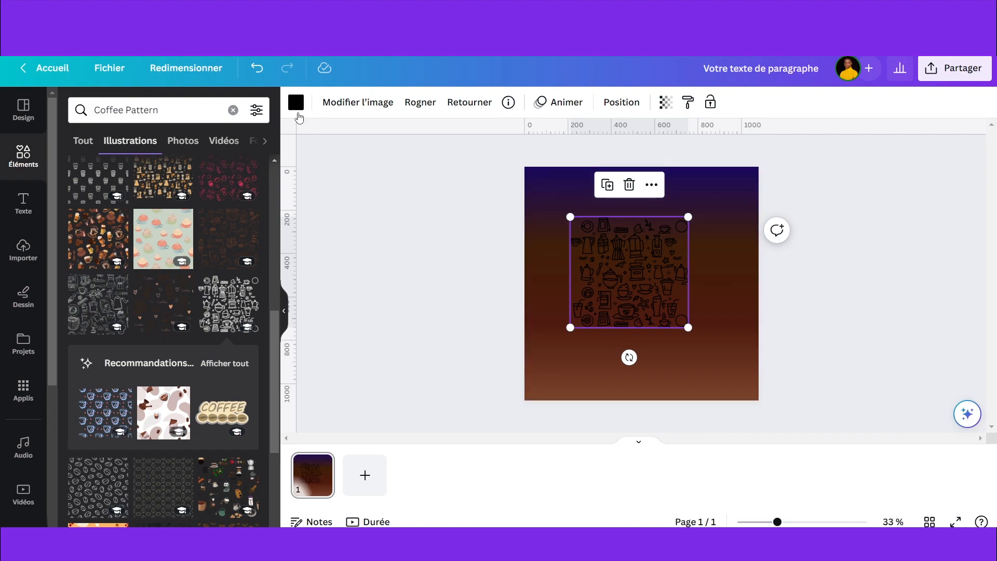
- Recolor the coffee pattern illustration to #6F3923, sampled from the lower brown part of the gradient
click(296, 106)
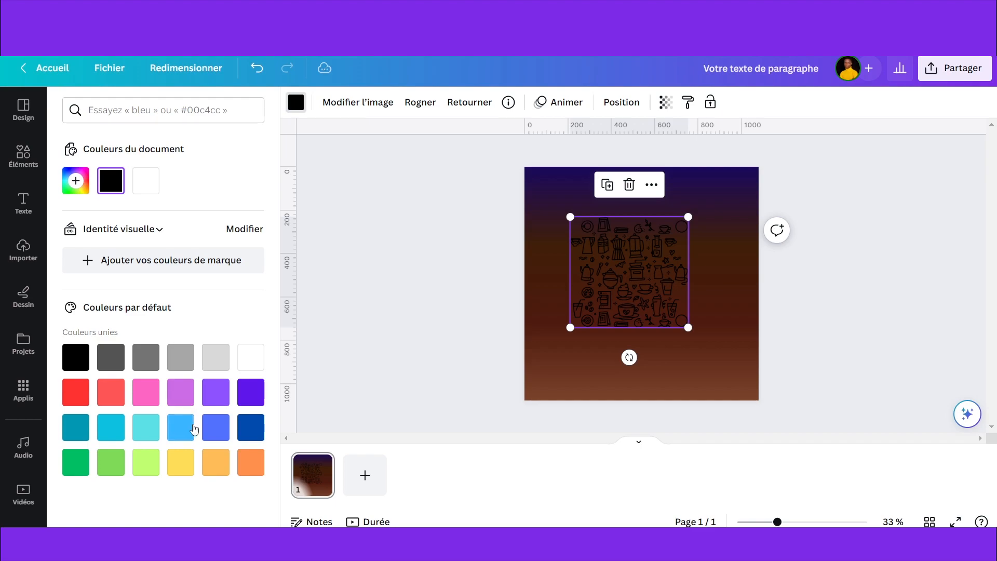
click(77, 181)
click(240, 313)
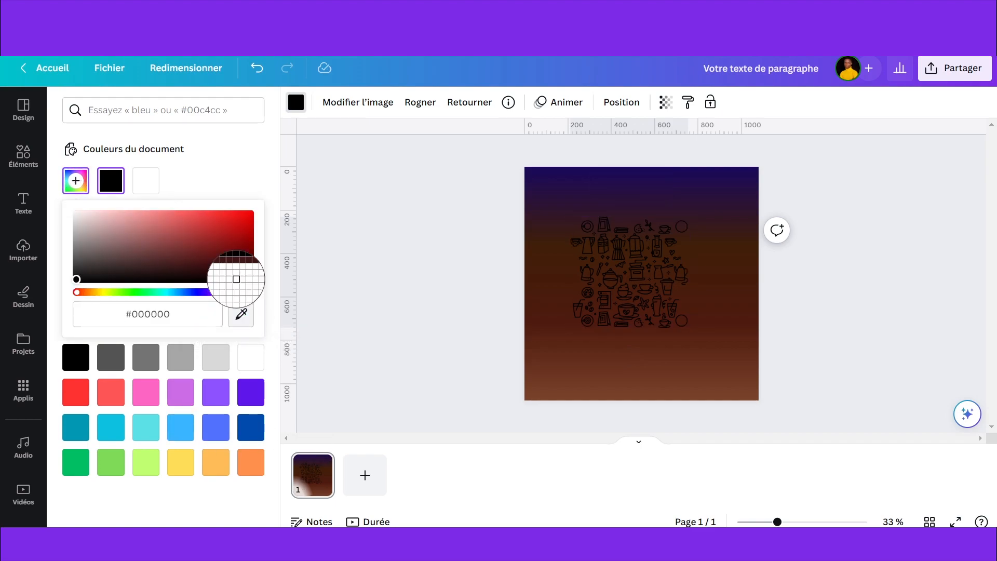
click(650, 380)
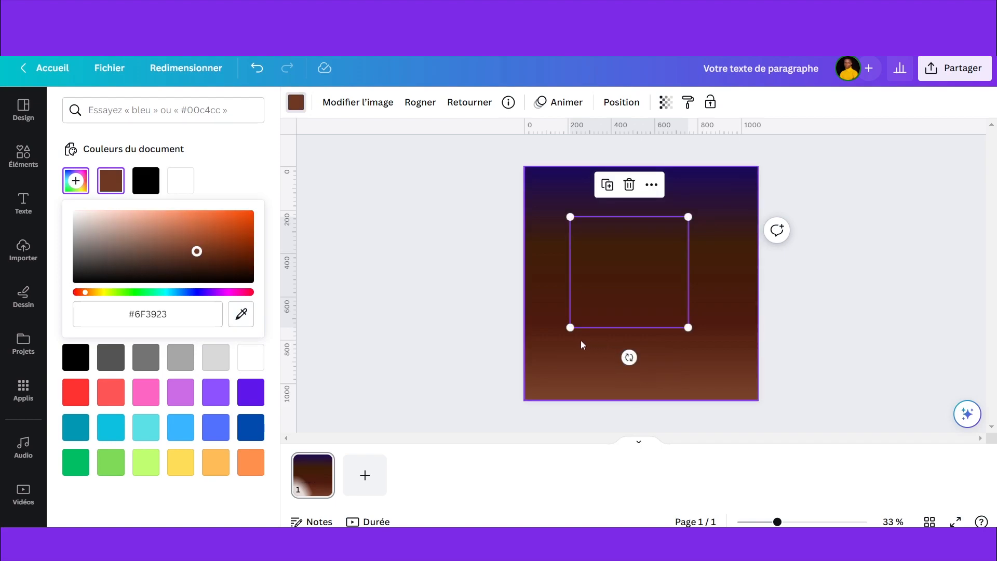
- Enlarge the coffee pattern to about 900 px wide and center it on the page
drag(571, 333, 538, 357)
mouse_move(688, 217)
mouse_down()
mouse_move(748, 196)
mouse_move(735, 172)
mouse_up()
mouse_move(661, 247)
mouse_down()
mouse_move(664, 269)
mouse_move(663, 252)
mouse_up()
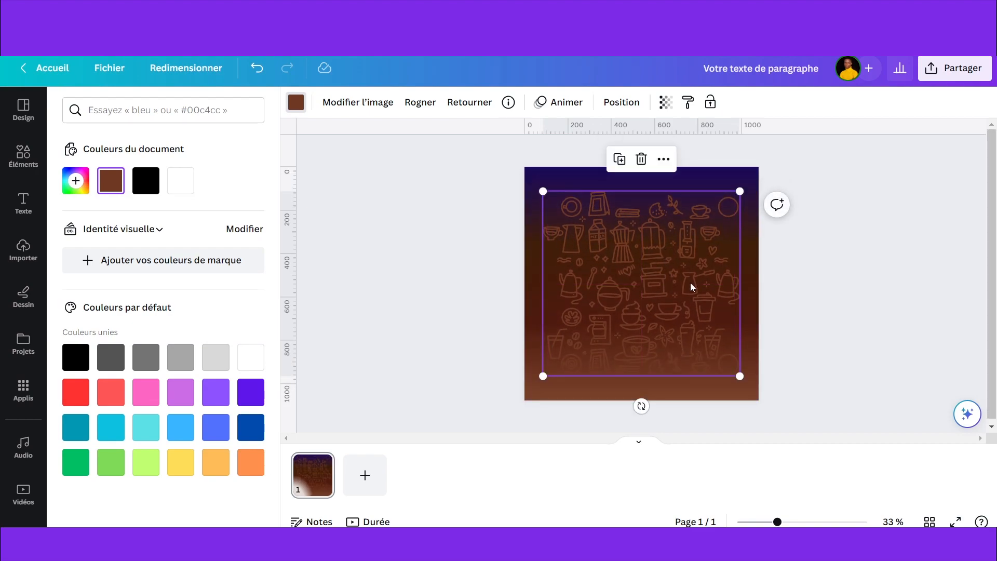
- Set the coffee pattern's transparency to 30 and deselect it
click(665, 102)
double_click(657, 136)
text(30)
key(Return)
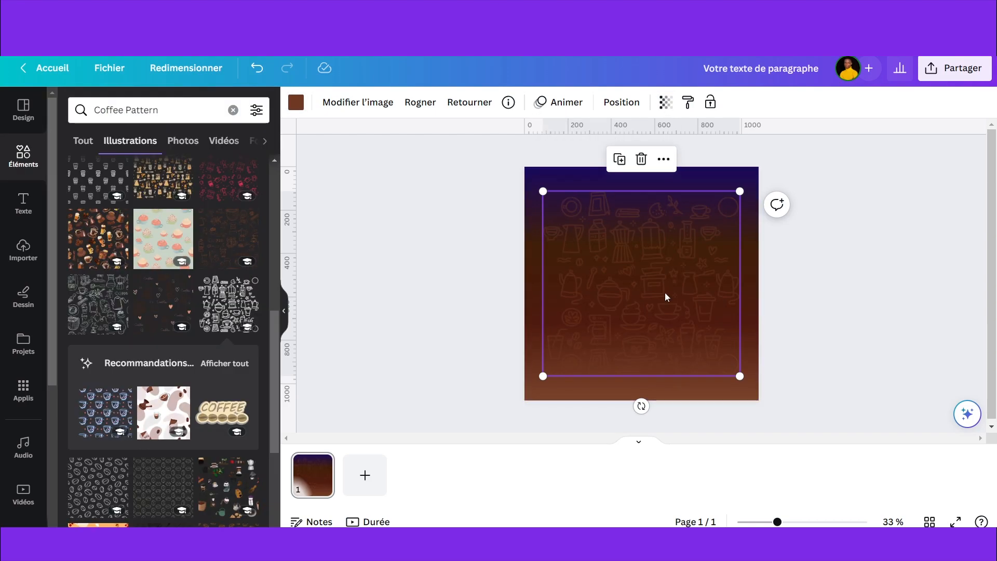
click(448, 277)
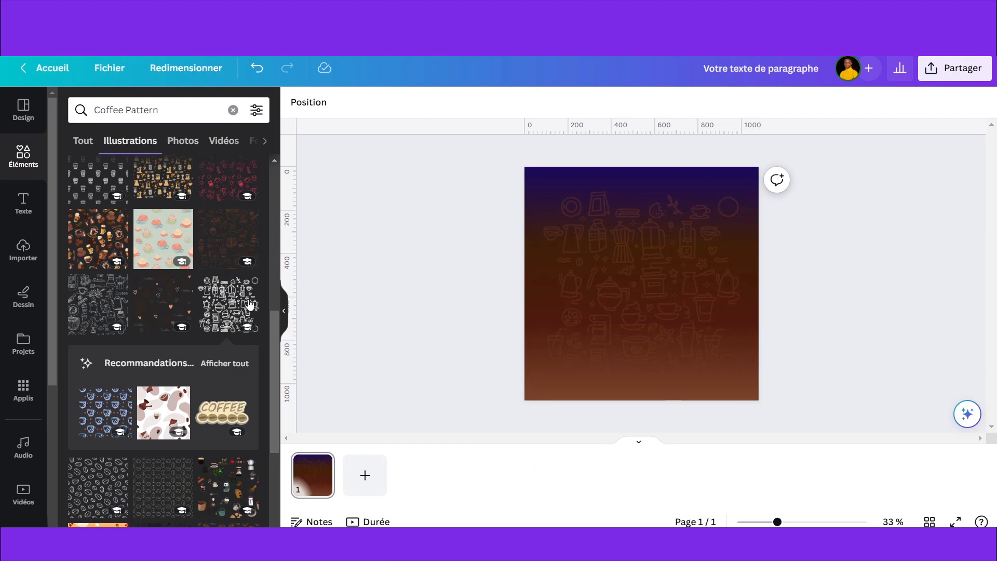
- Clear the coffee pattern search, show all the frames and add the plain circular frame to the page
click(233, 109)
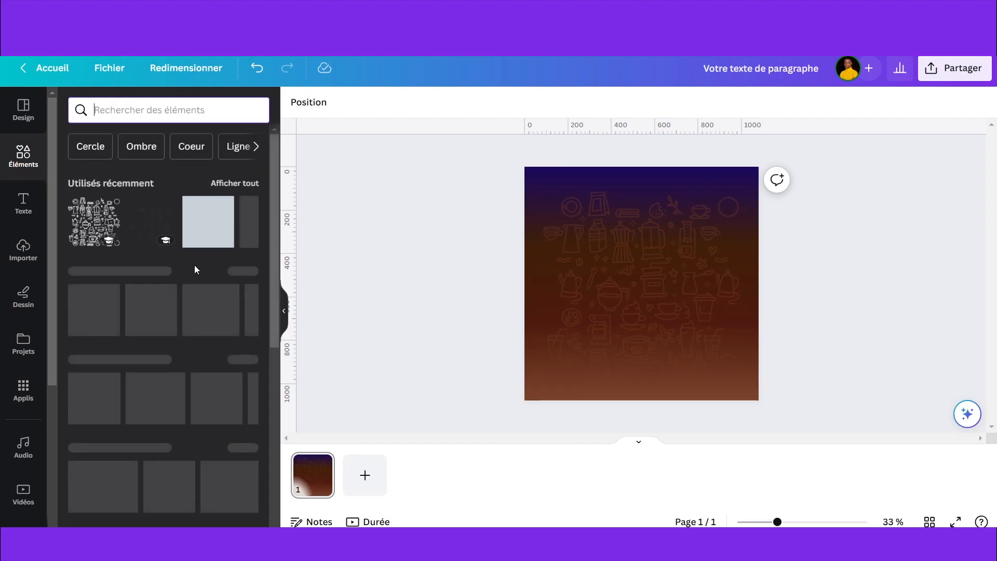
scroll(192, 281, down, 2)
scroll(151, 395, down, 10)
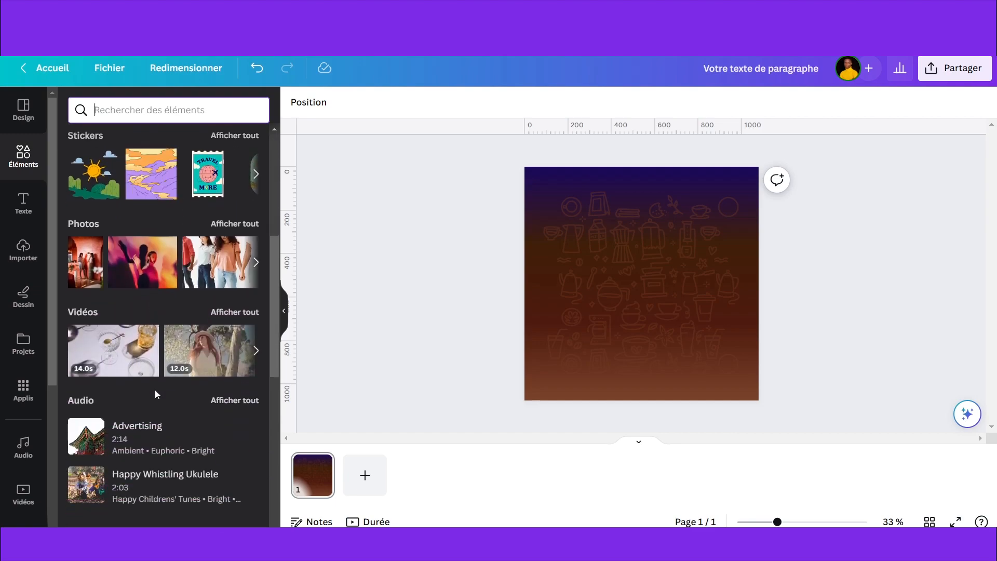
scroll(175, 376, down, 5)
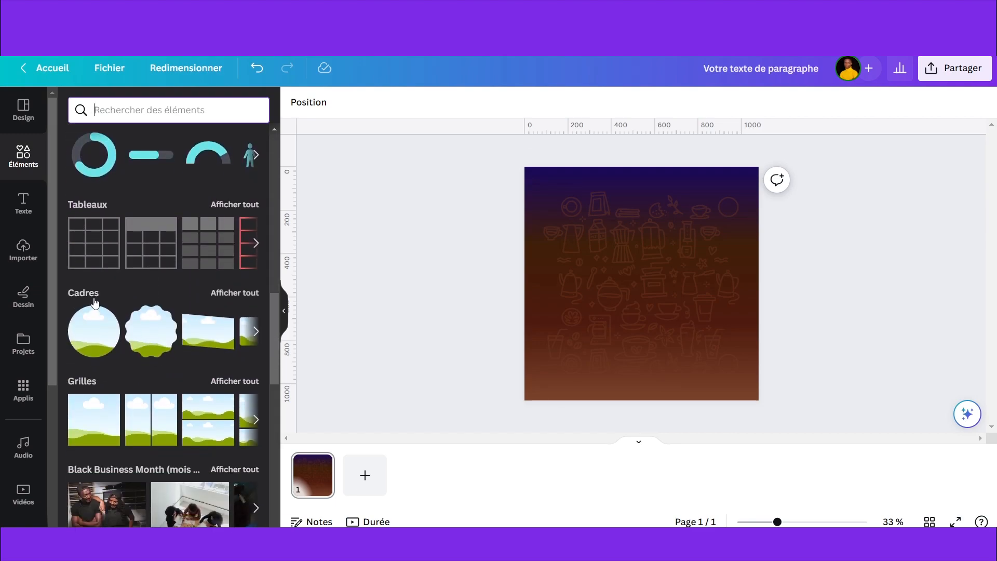
click(245, 298)
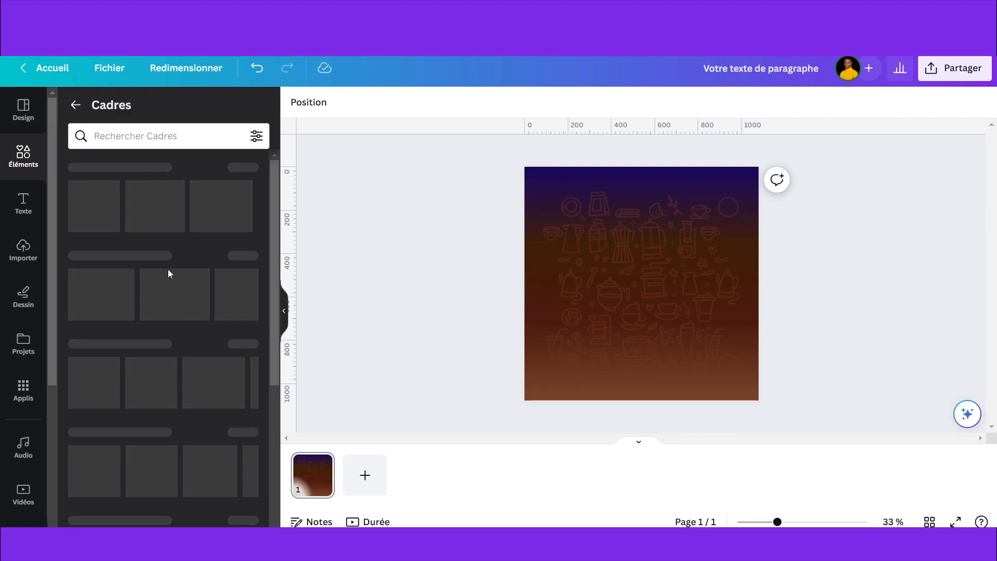
click(96, 216)
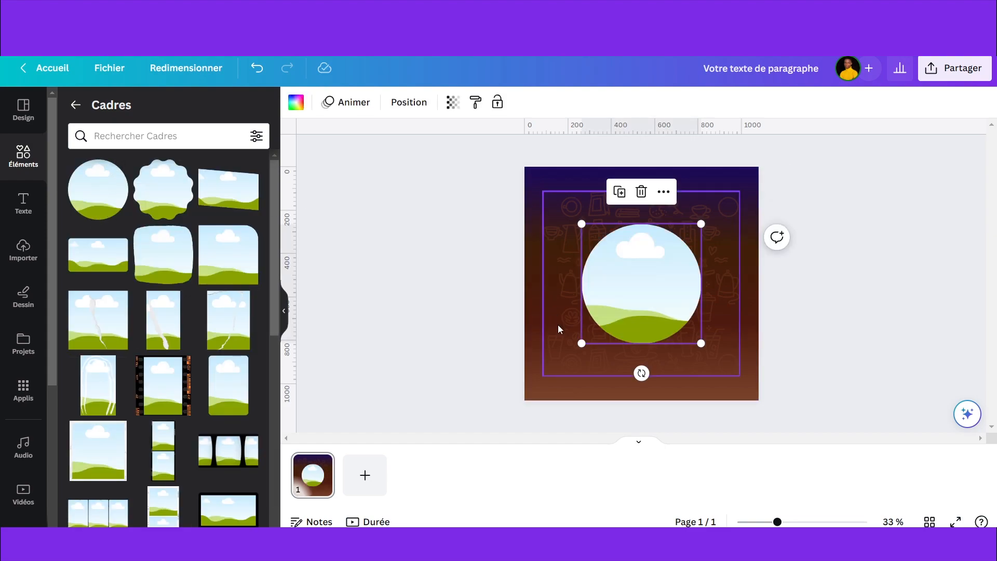
- Enlarge the circular frame to about 700 px wide, center it on the page and deselect it
drag(582, 344, 549, 377)
drag(657, 304, 673, 280)
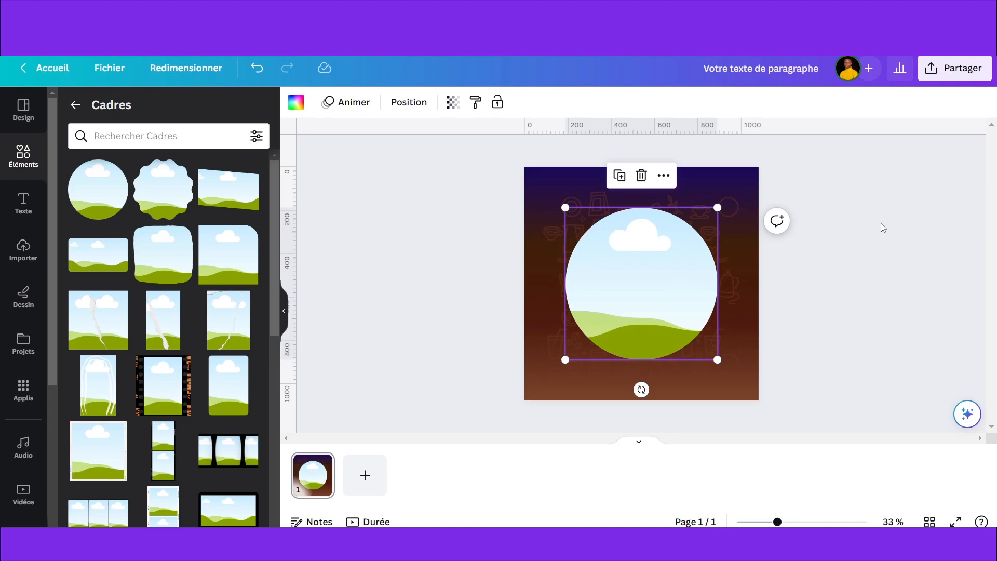
click(76, 105)
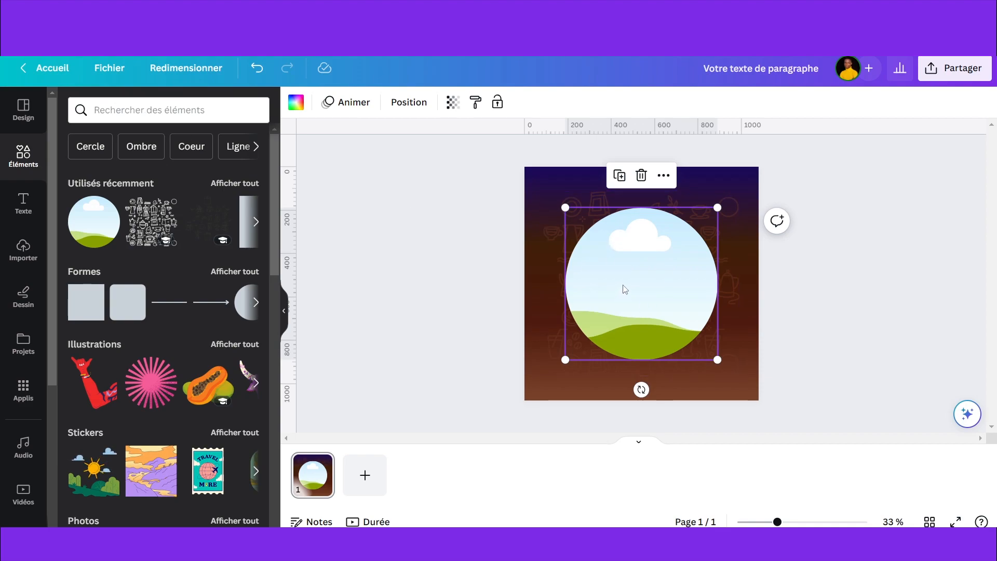
click(813, 245)
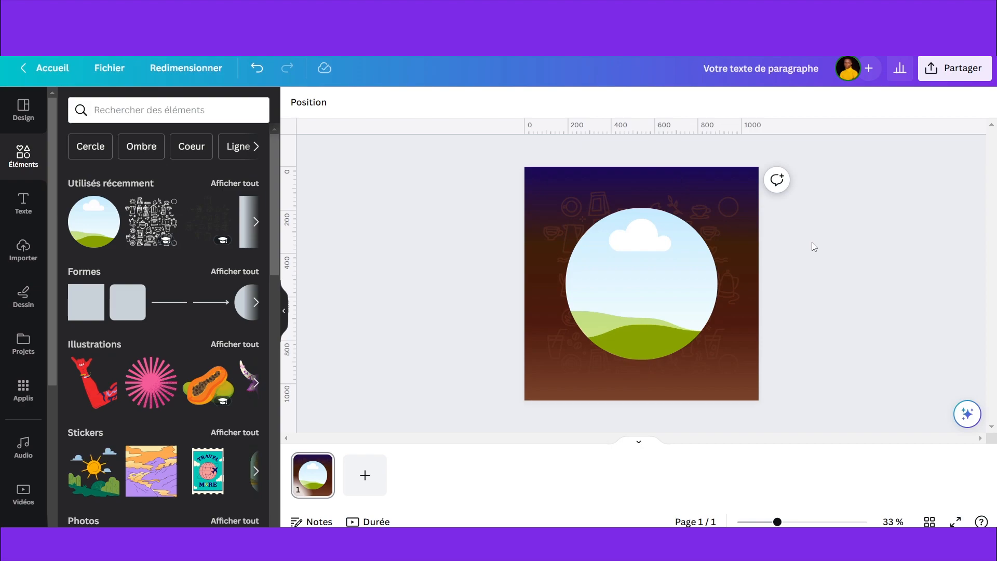
- Fill the circular frame with the green field workers photo from the projects' "Ajouté aux favoris" folder
scroll(149, 365, down, 1)
scroll(147, 359, up, 1)
scroll(180, 239, down, 7)
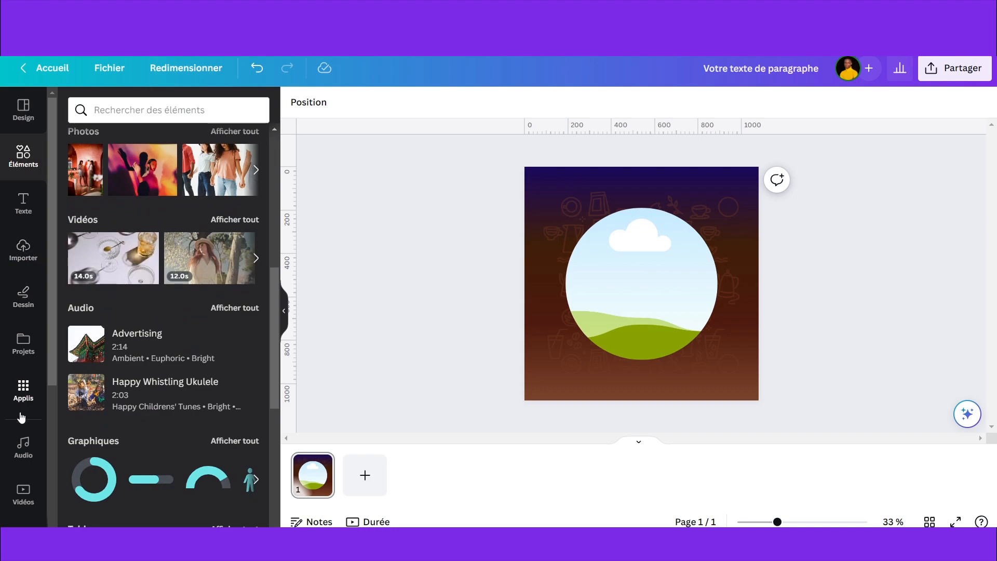
click(26, 347)
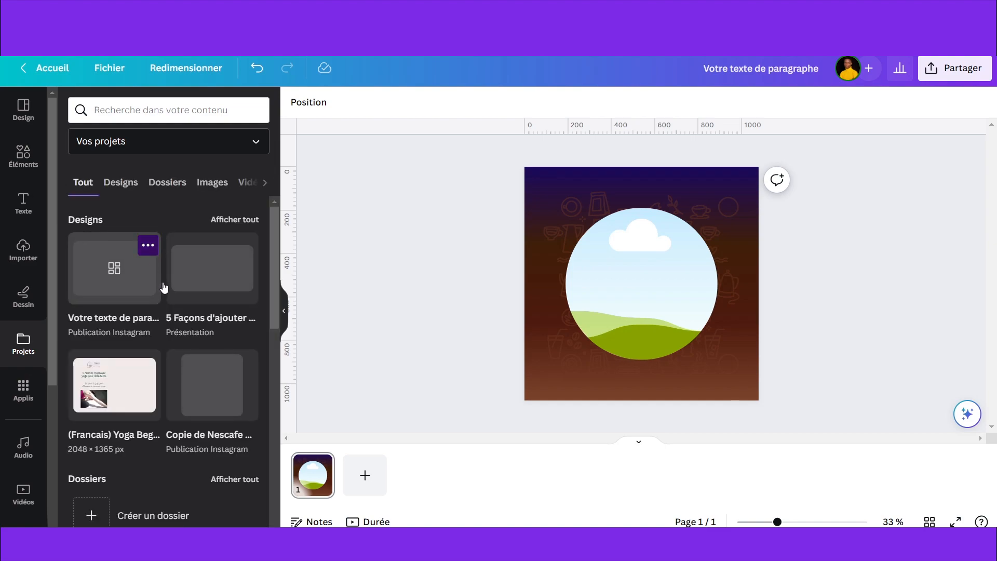
click(264, 182)
mouse_move(173, 259)
scroll(174, 259, down, 6)
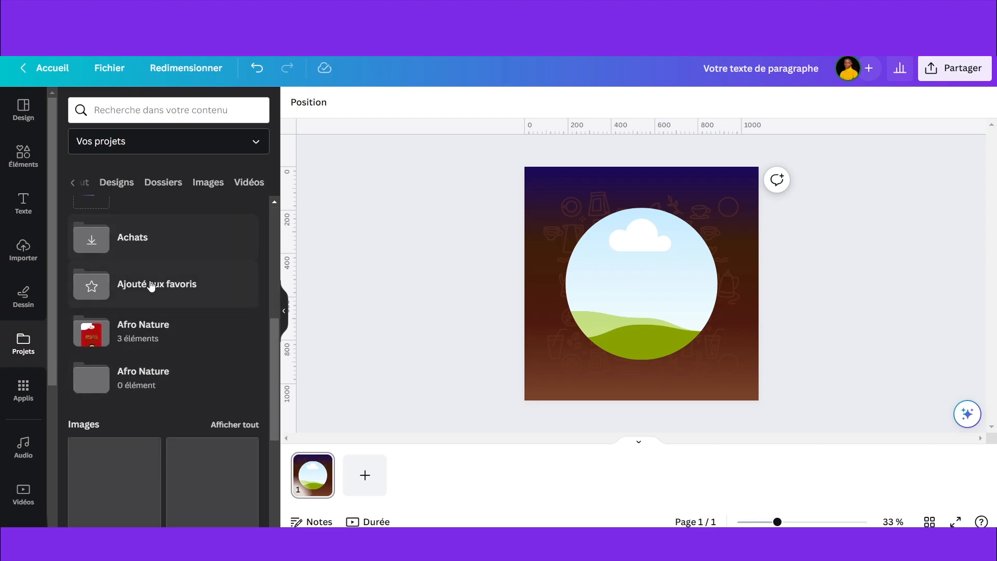
click(158, 291)
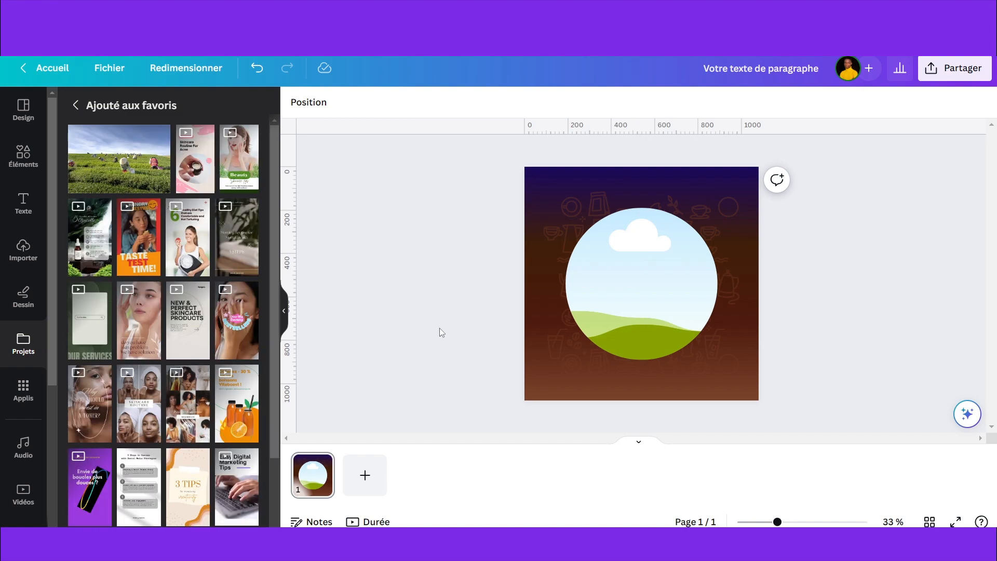
drag(115, 157, 596, 259)
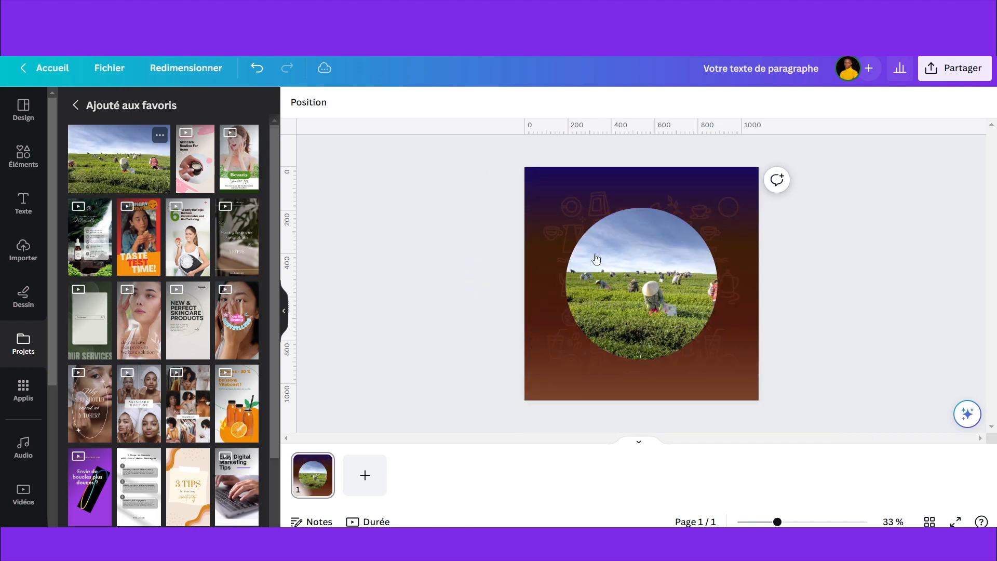
- Shift the photo to the left inside the circular frame so both foreground workers are in the crop
double_click(650, 291)
drag(650, 295, 631, 296)
click(786, 285)
- Enlarge the circular photo frame to about 730 px wide, center it on the page and deselect it
drag(564, 358, 541, 378)
click(617, 331)
click(655, 316)
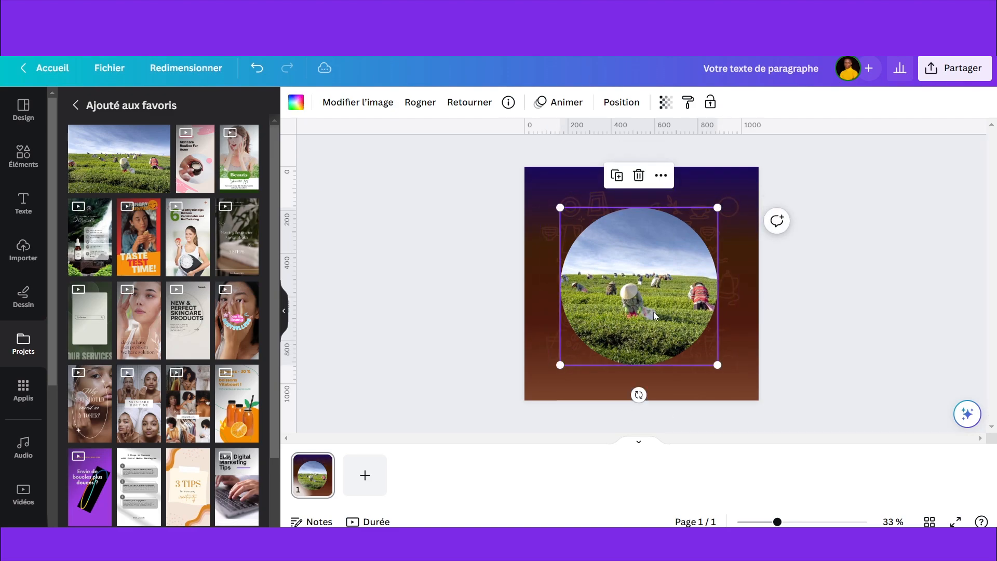
drag(654, 316, 657, 314)
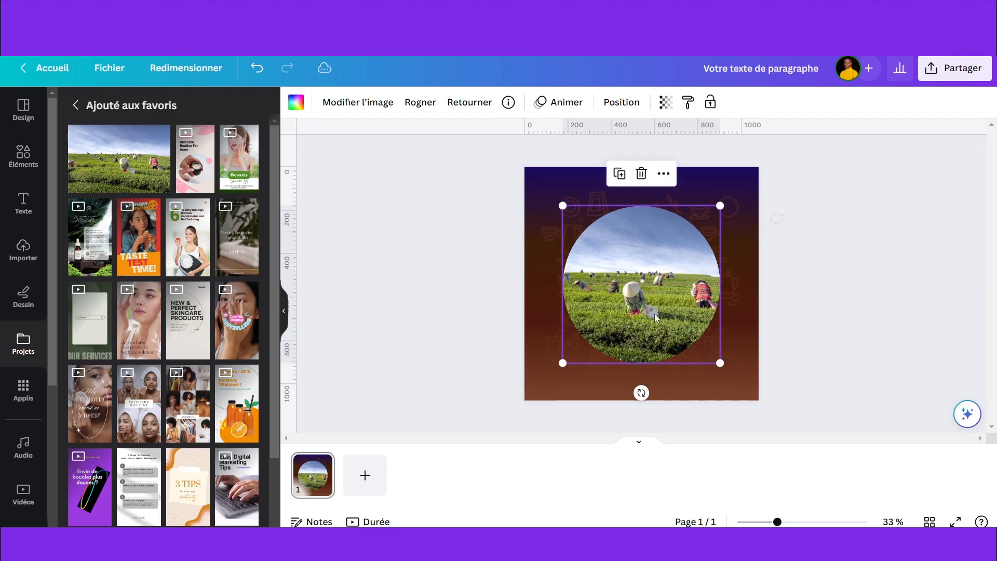
click(857, 291)
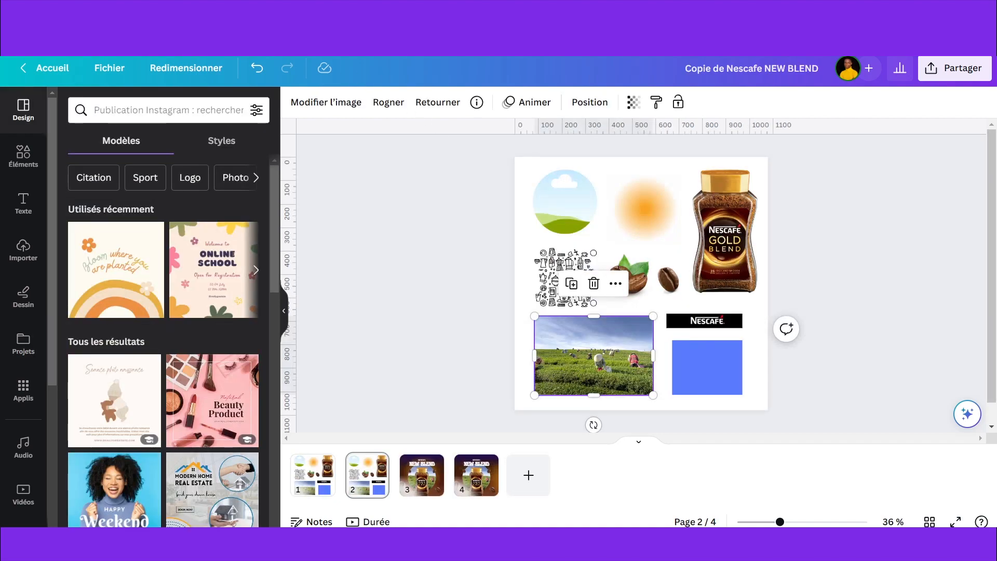
- Select the coffee jar in the Nescafe NEW BLEND design copy, switch to Google and open the pngwing.com website
click(701, 179)
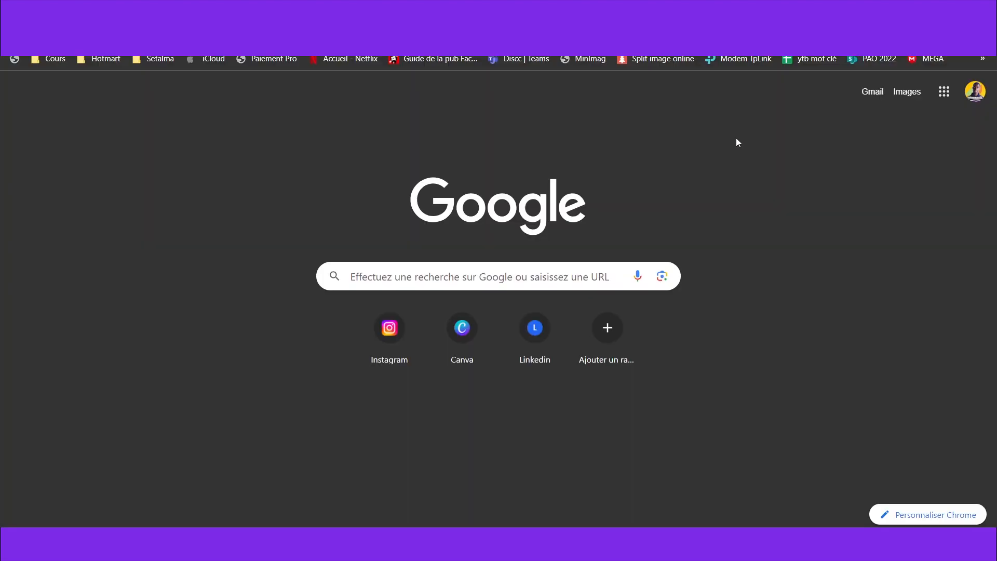
click(436, 273)
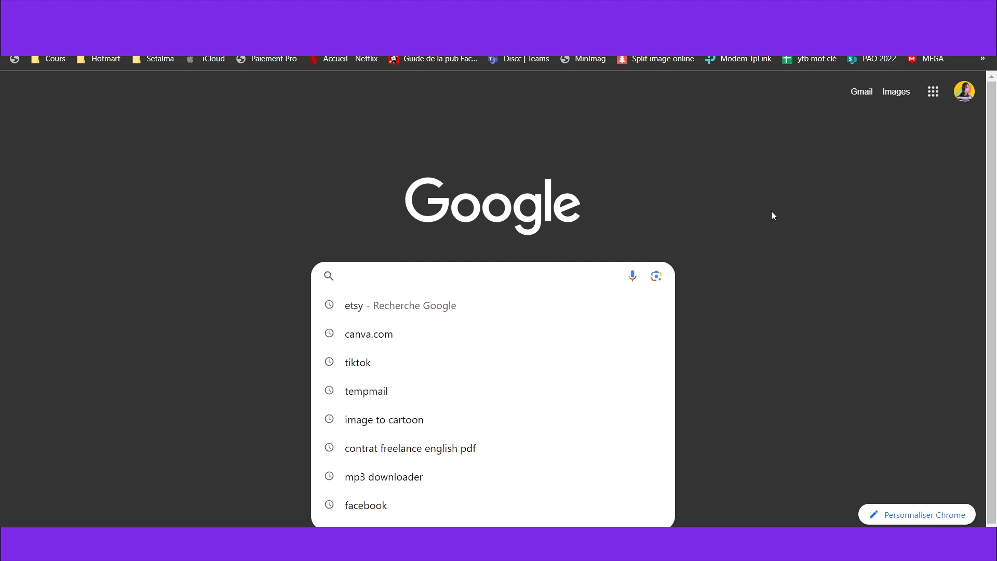
text(P)
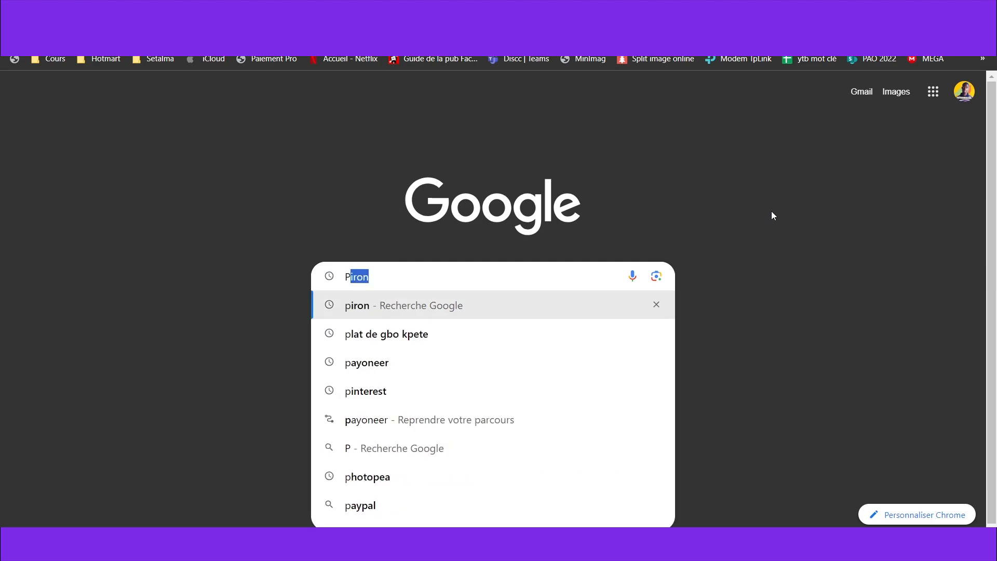
text(MGWIM)
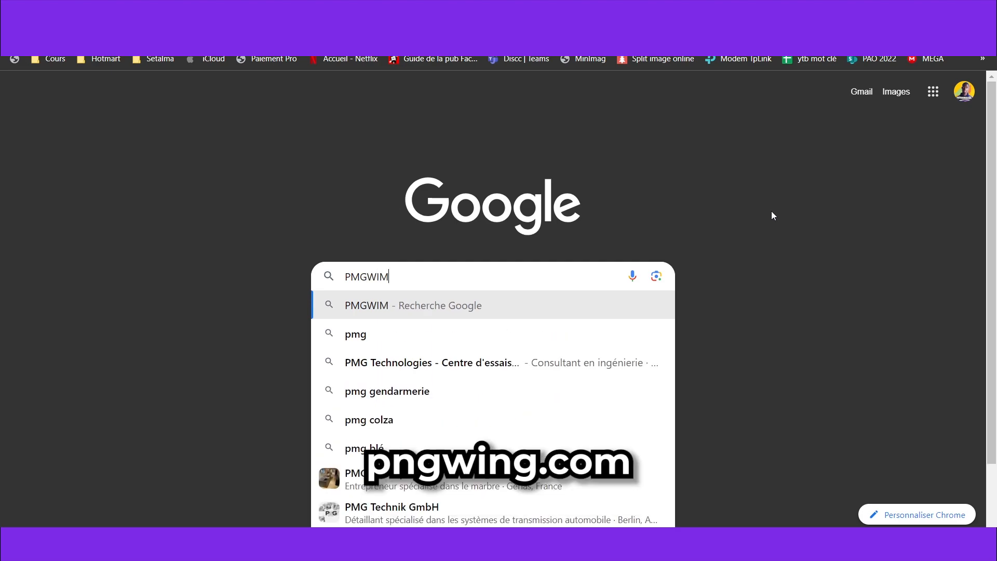
click(514, 338)
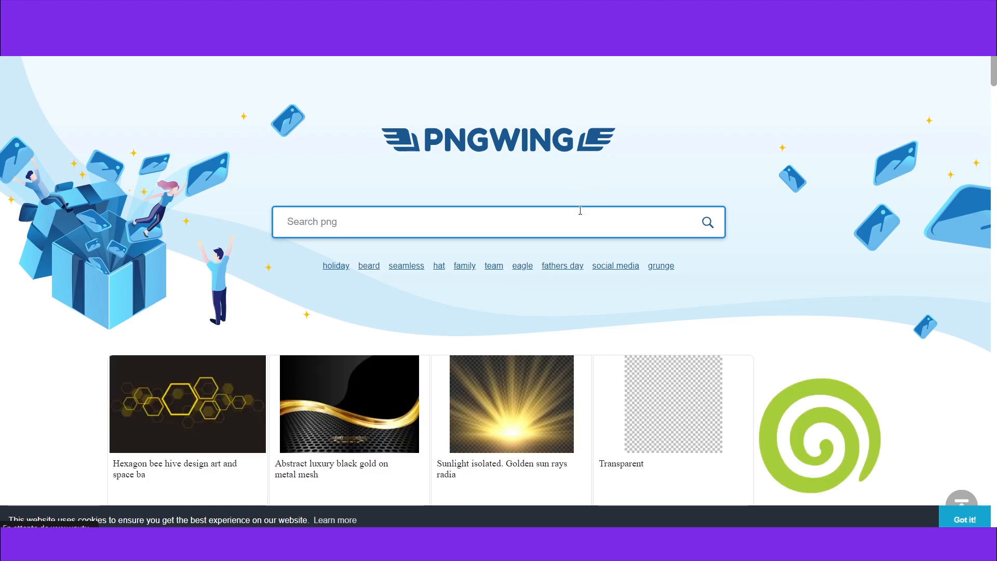
- Search PNGWing for "nescafé" and look through the resulting logo and coffee jar images
click(458, 222)
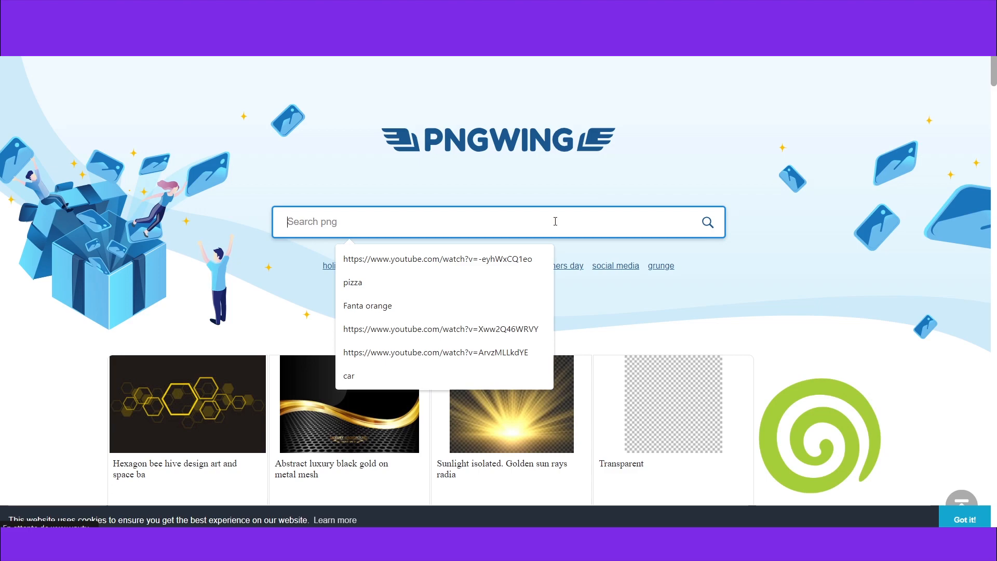
text(NESCA)
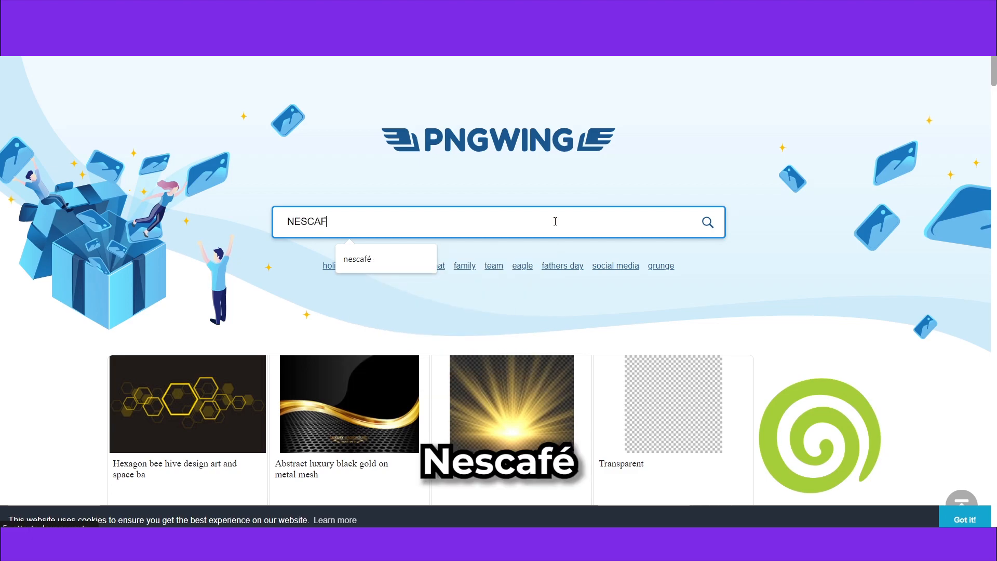
text(F)
key(Down)
key(Return)
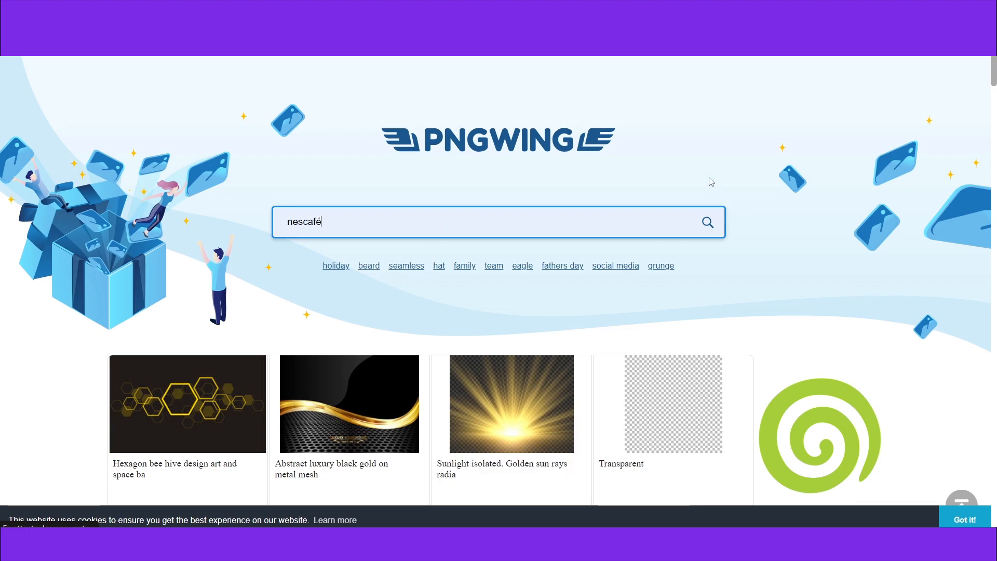
scroll(708, 218, down, 10)
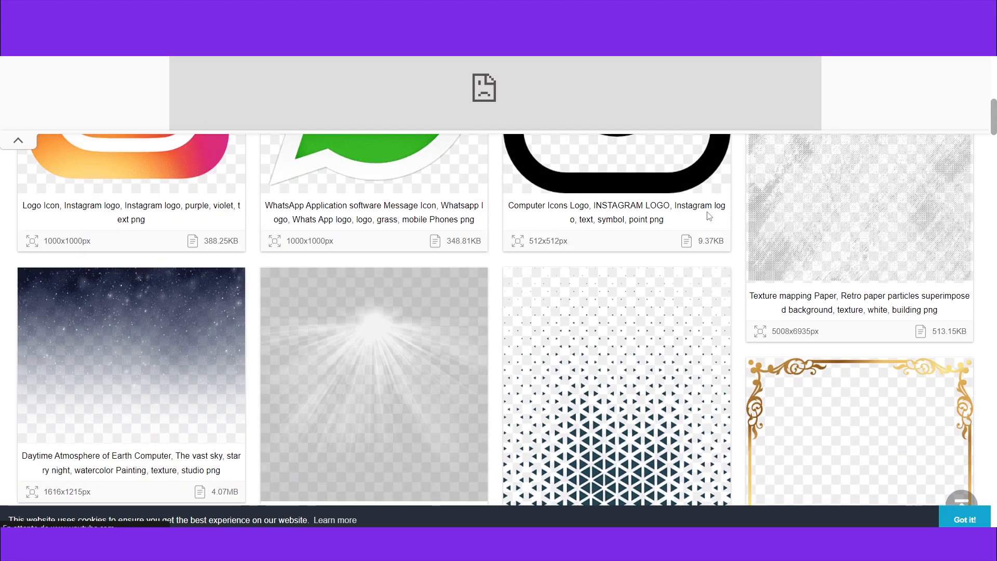
scroll(708, 216, up, 10)
click(708, 321)
scroll(799, 212, down, 5)
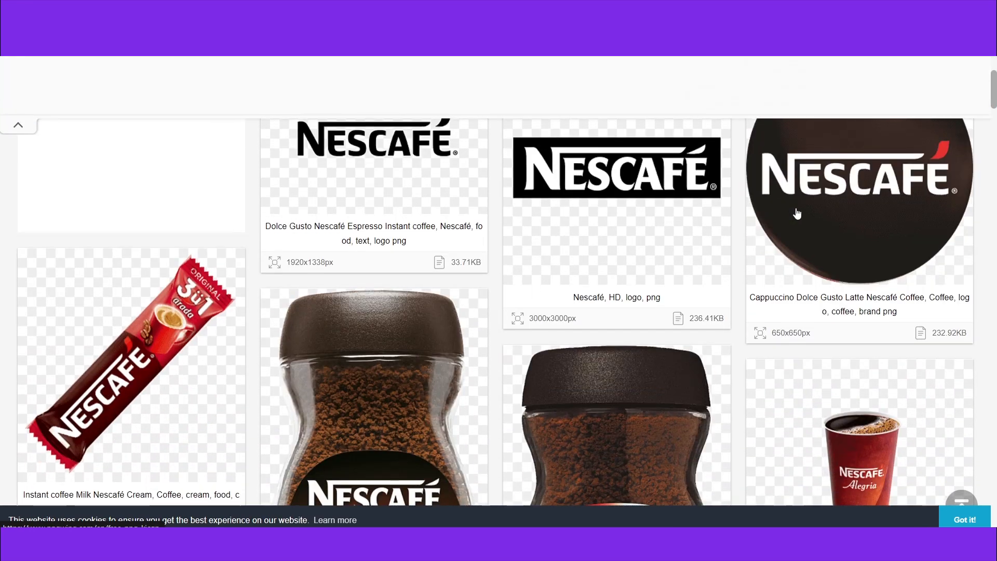
- Find the Nescafé Gold Blend 25 cups jar among the PNGWing results and download its transparent PNG
scroll(696, 296, up, 5)
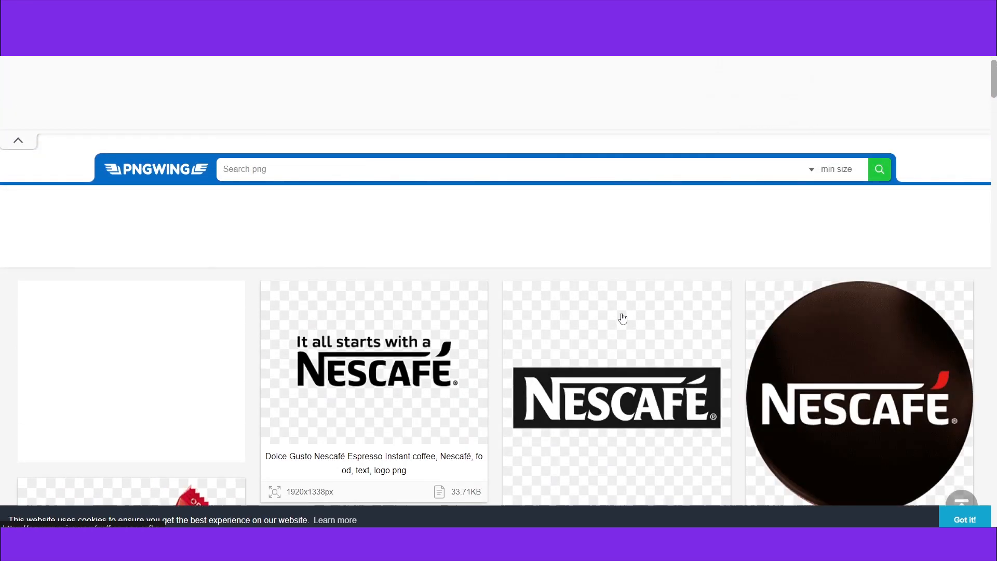
scroll(807, 349, down, 4)
scroll(806, 350, down, 4)
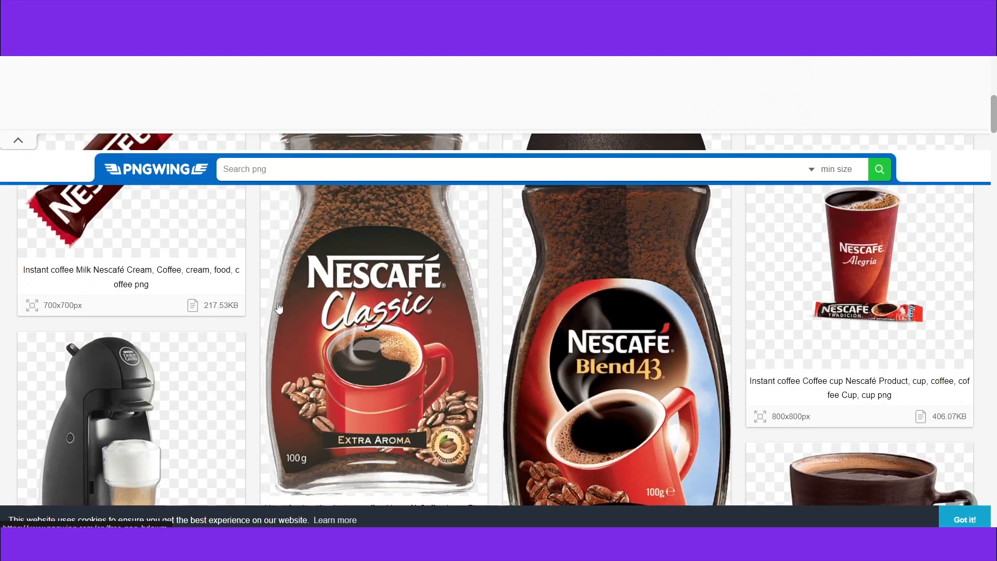
scroll(797, 314, down, 1)
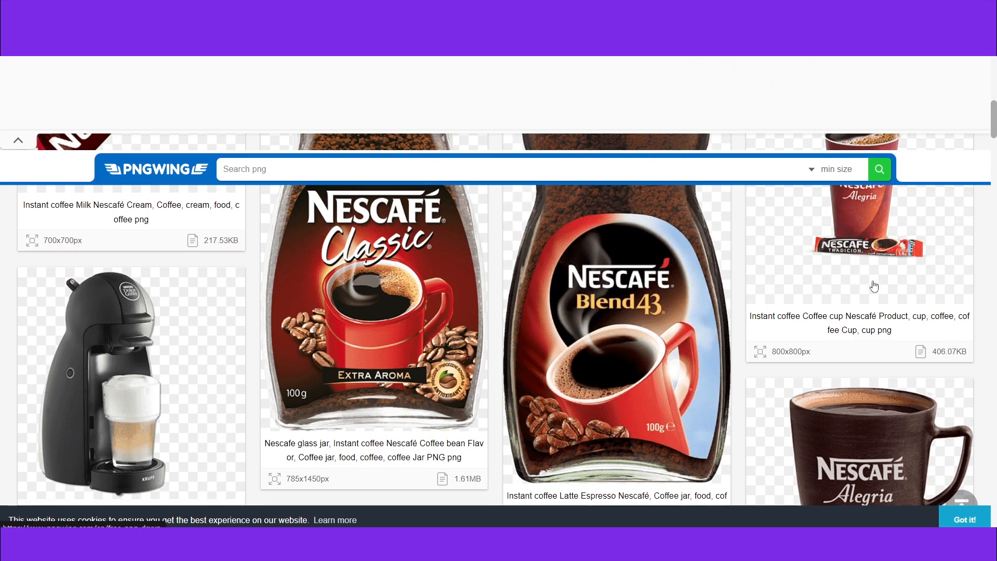
scroll(744, 294, up, 4)
scroll(680, 294, down, 12)
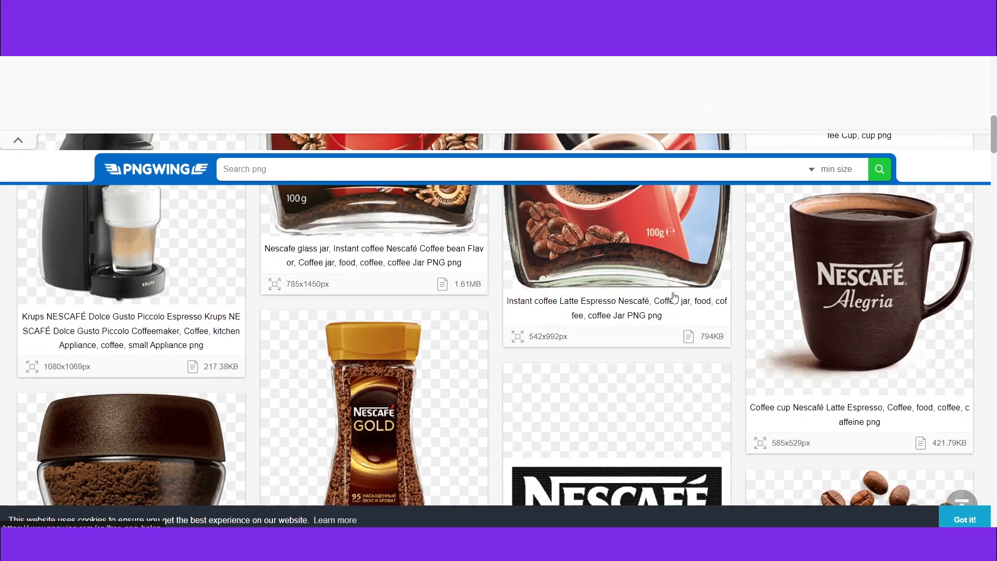
scroll(675, 297, down, 4)
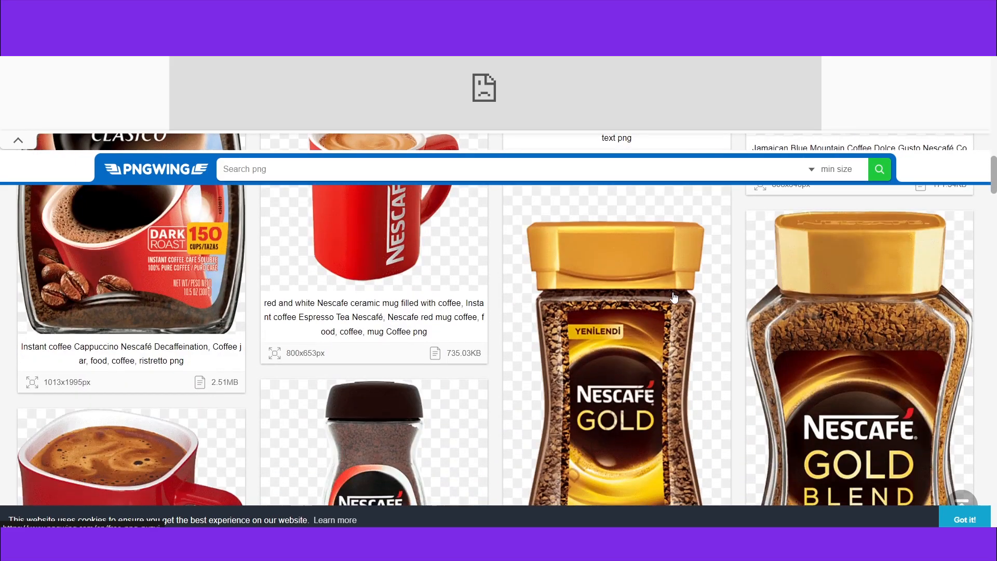
scroll(675, 298, down, 5)
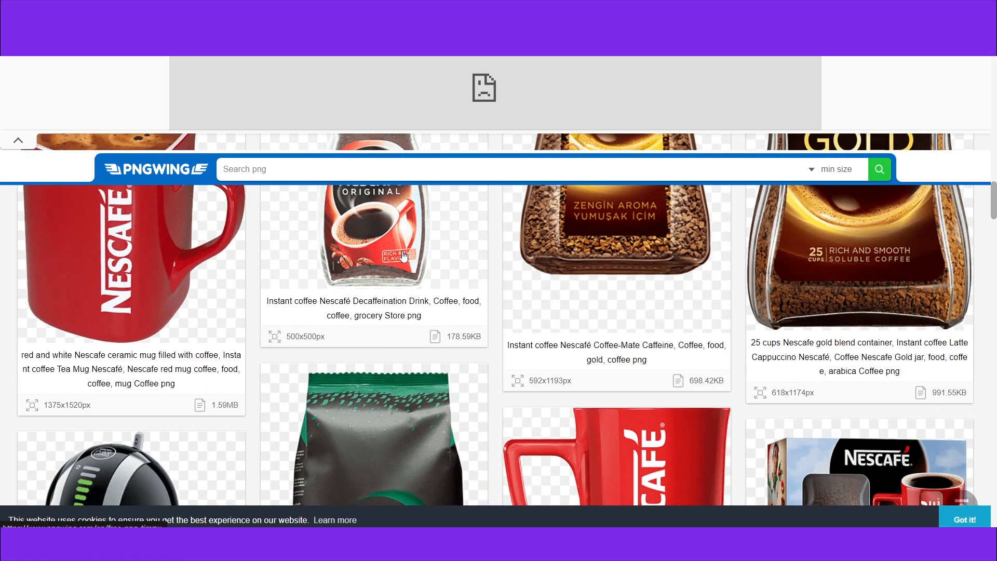
click(869, 238)
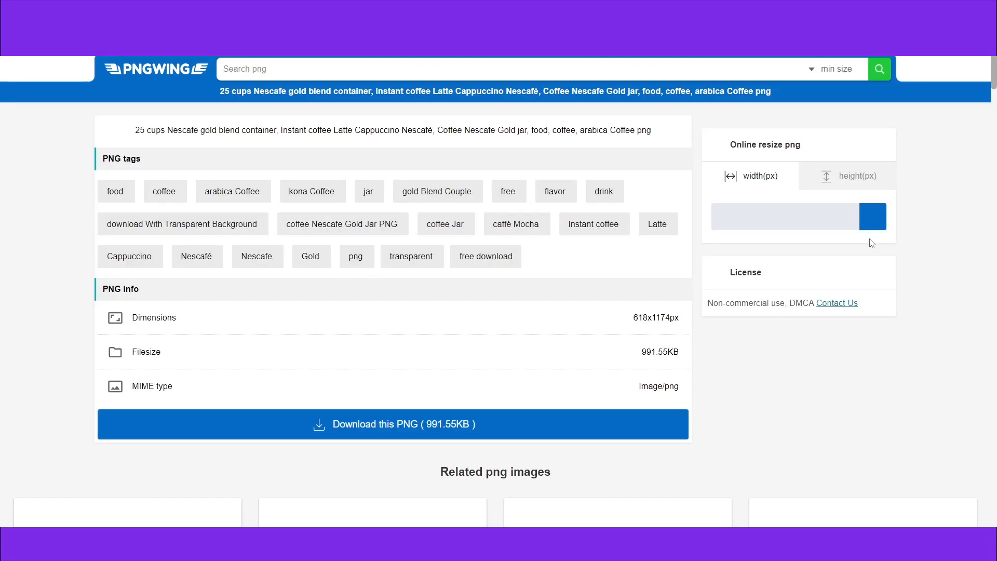
scroll(872, 243, down, 15)
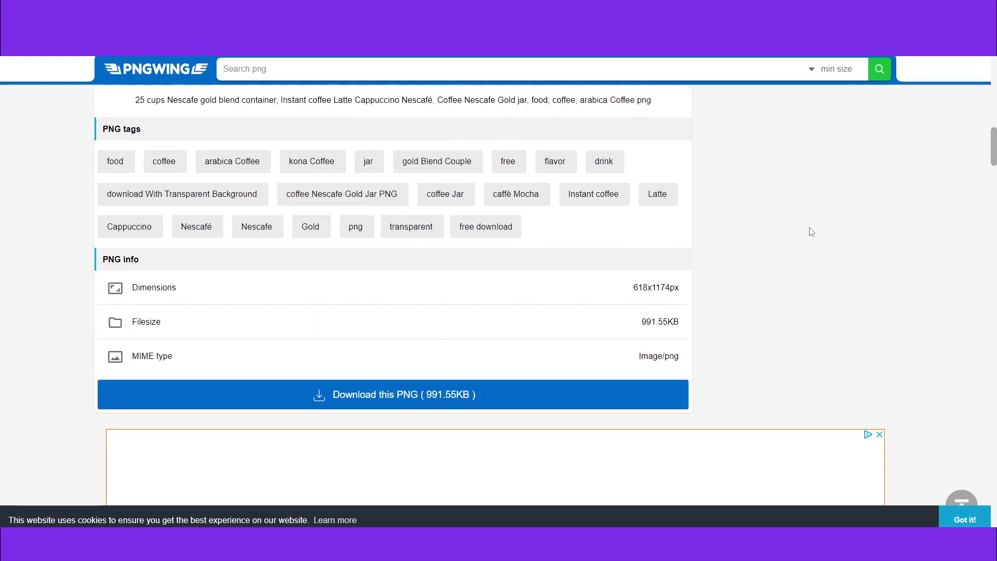
click(441, 264)
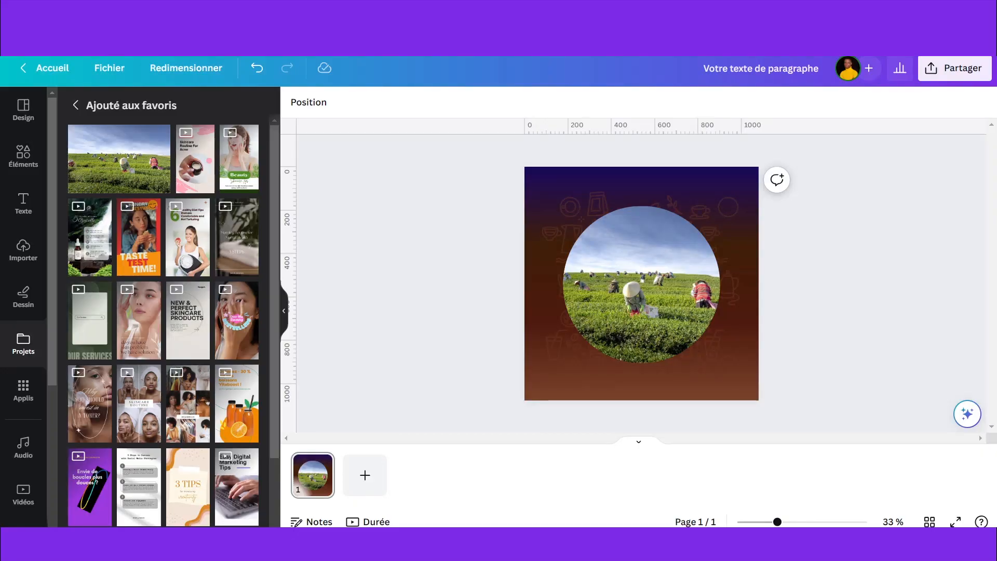
- Switch back to the Canva post, upload pngwing.com (3).png and add the Gold Blend jar to the page
click(24, 246)
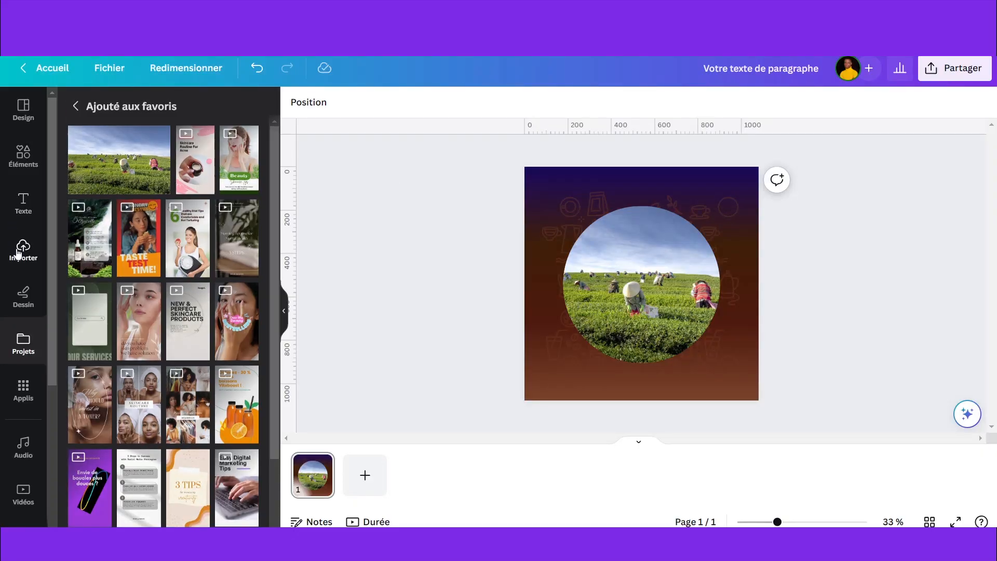
click(190, 146)
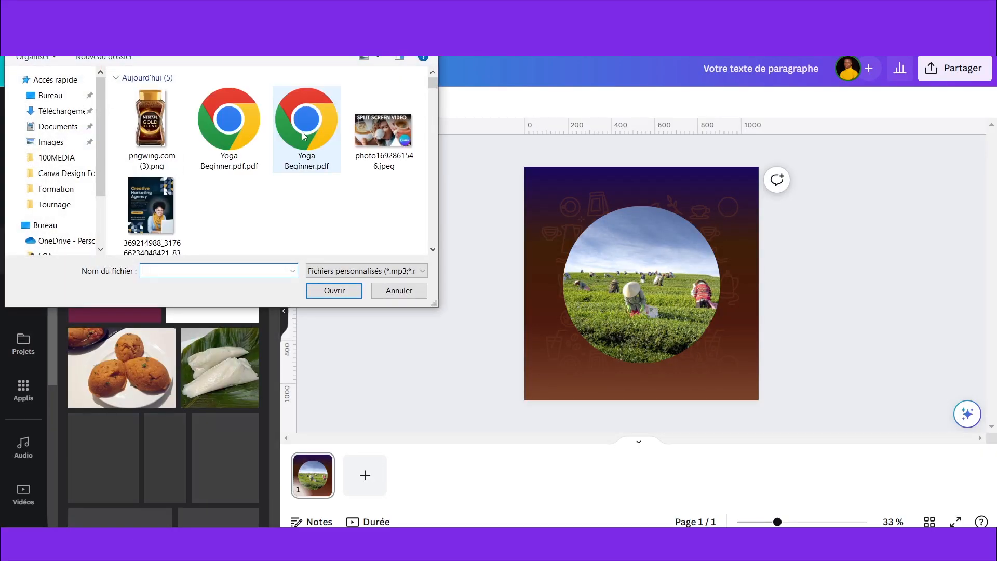
click(139, 130)
double_click(139, 129)
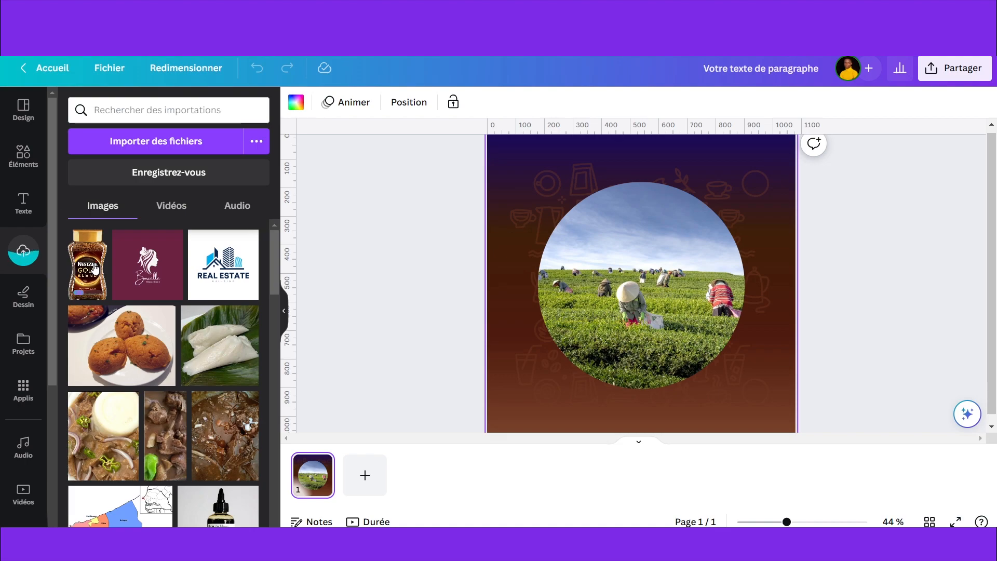
click(95, 269)
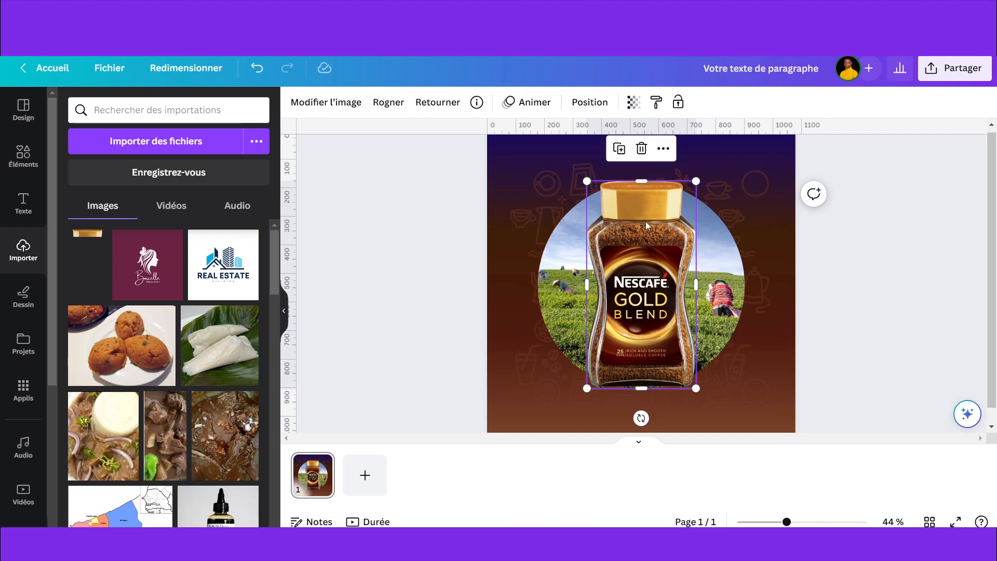
- Duplicate the coffee jar, rotate the copy 180° and place it directly beneath the original as a reflection
click(621, 155)
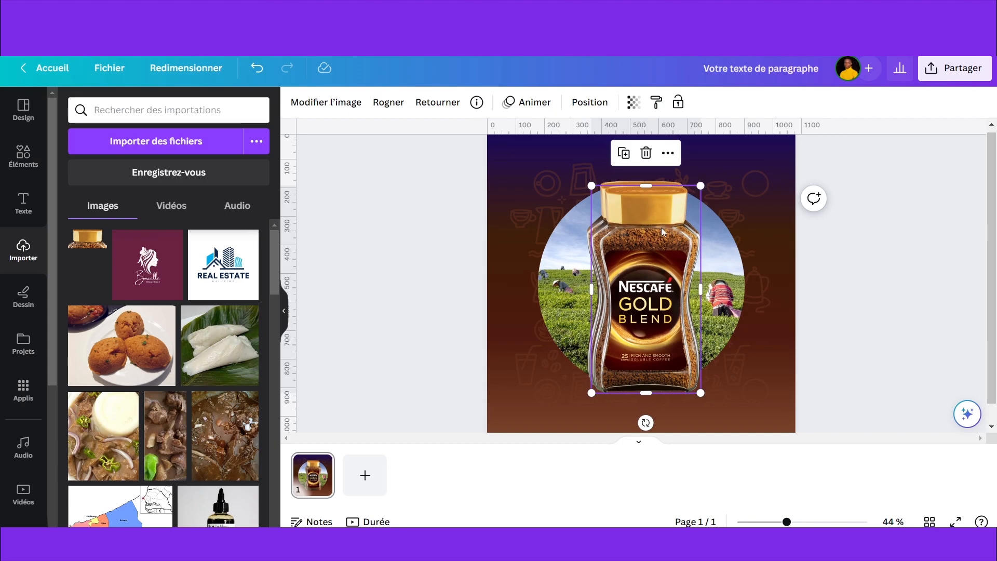
drag(646, 423, 646, 240)
drag(642, 276, 639, 427)
drag(642, 350, 643, 397)
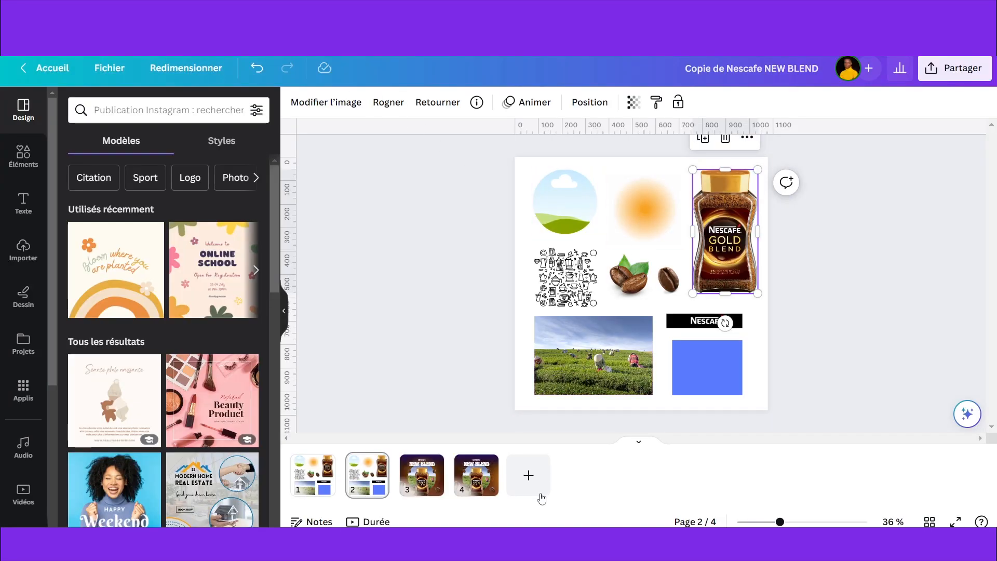
- Check page 3 of the Nescafe NEW BLEND copy, and slightly shrink and lower both jars together over the circular photo
click(433, 485)
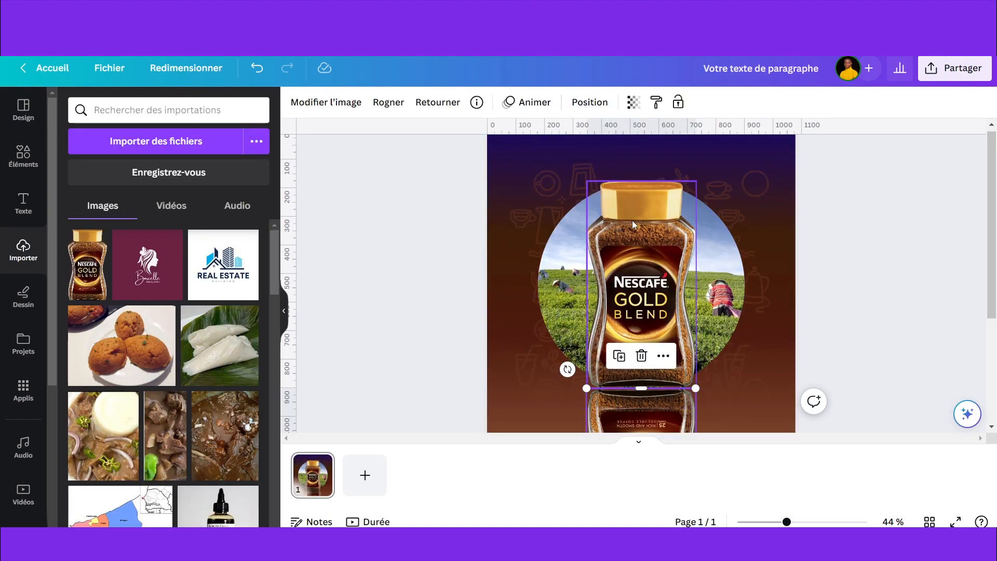
shift+click(641, 266)
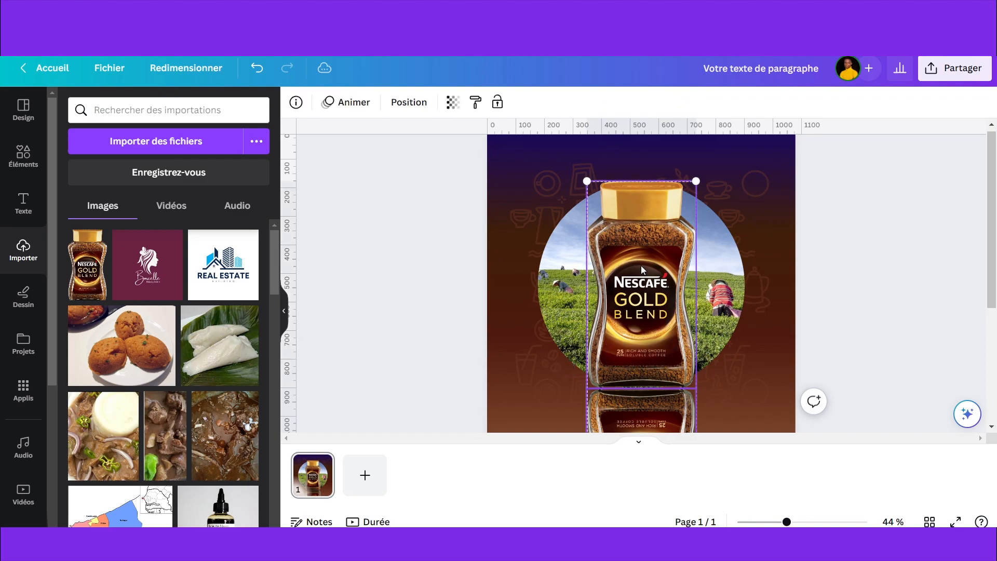
drag(696, 181, 692, 197)
drag(654, 232, 660, 239)
click(841, 197)
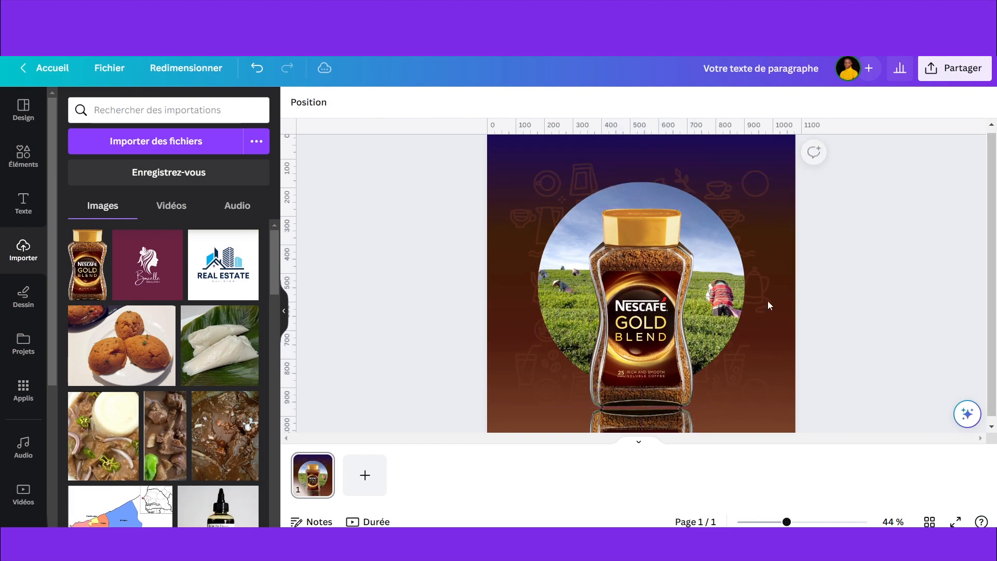
- Nudge the upside-down jar copy upward until its base meets the upright jar's base
click(637, 422)
key(Up)
key(Up)
key(Up)
key(Up)
key(Up)
key(Up)
key(Up)
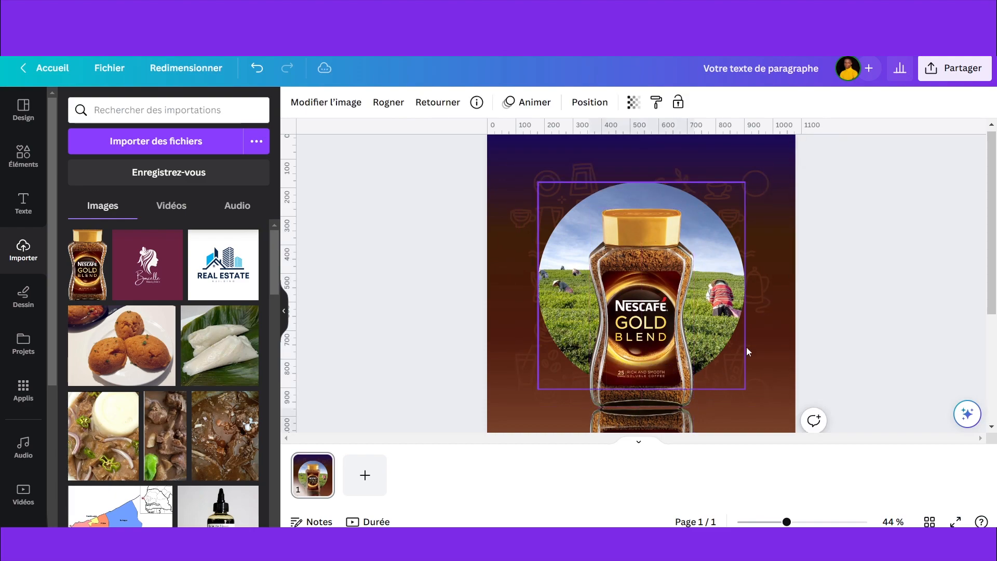
key(Up)
key(Up)
key(Up)
key(Up)
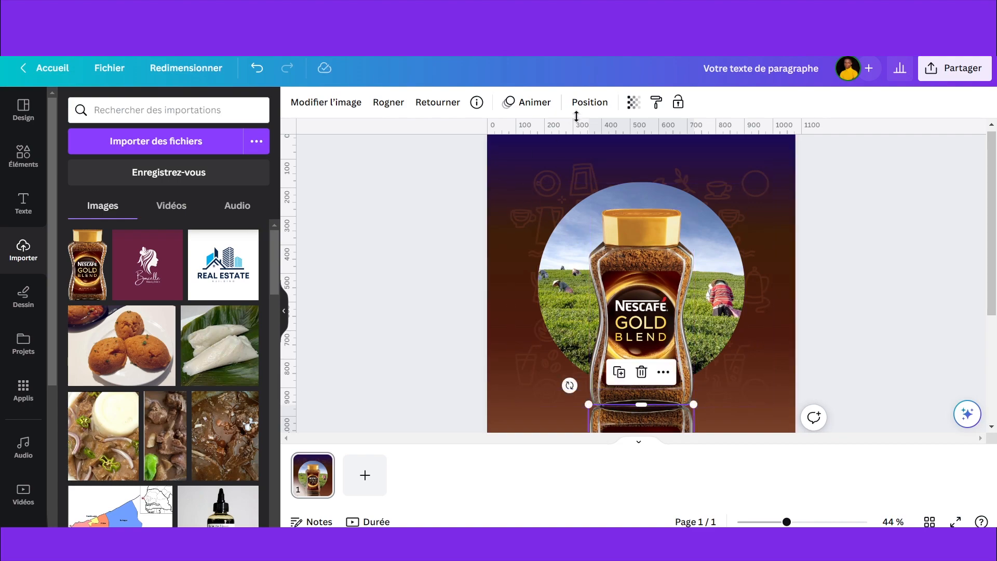
- Set the reflected jar's transparency to 52 and deselect it to view the page
click(632, 103)
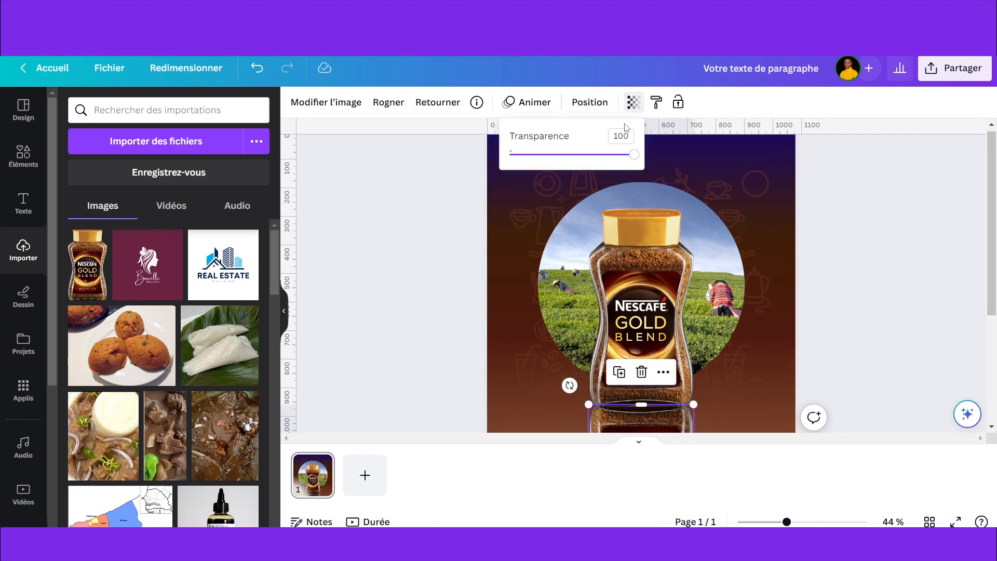
drag(634, 155, 576, 155)
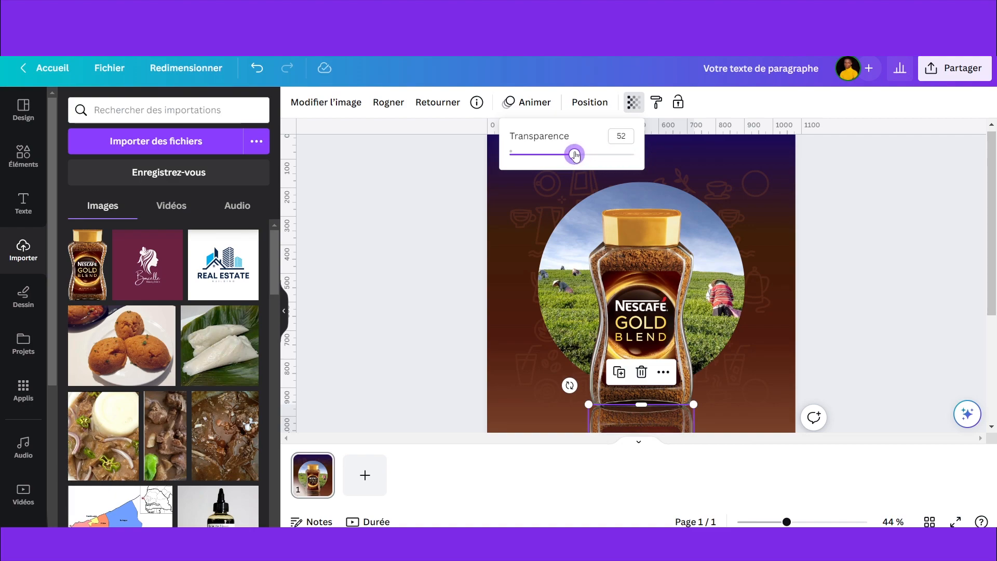
click(877, 230)
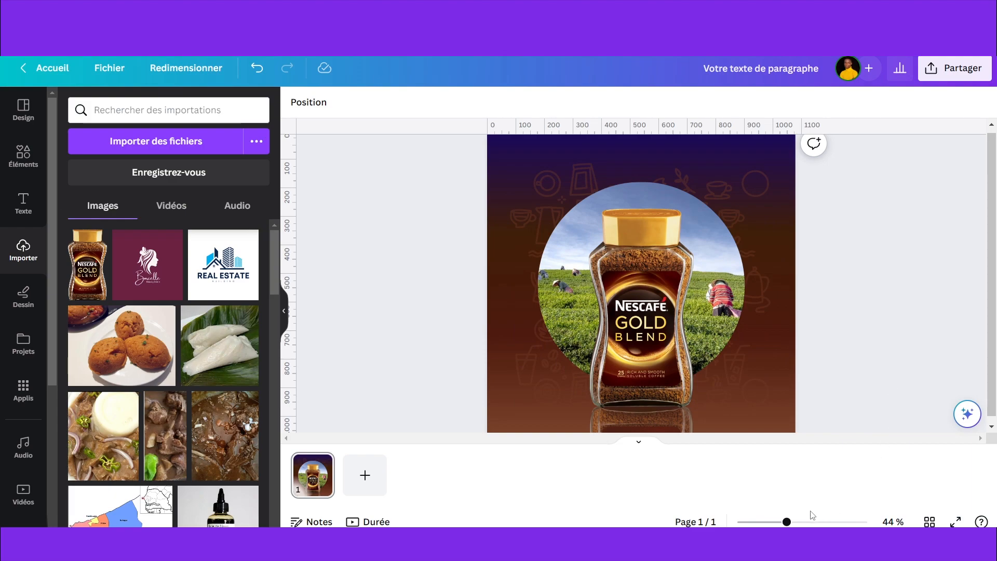
drag(787, 522, 774, 522)
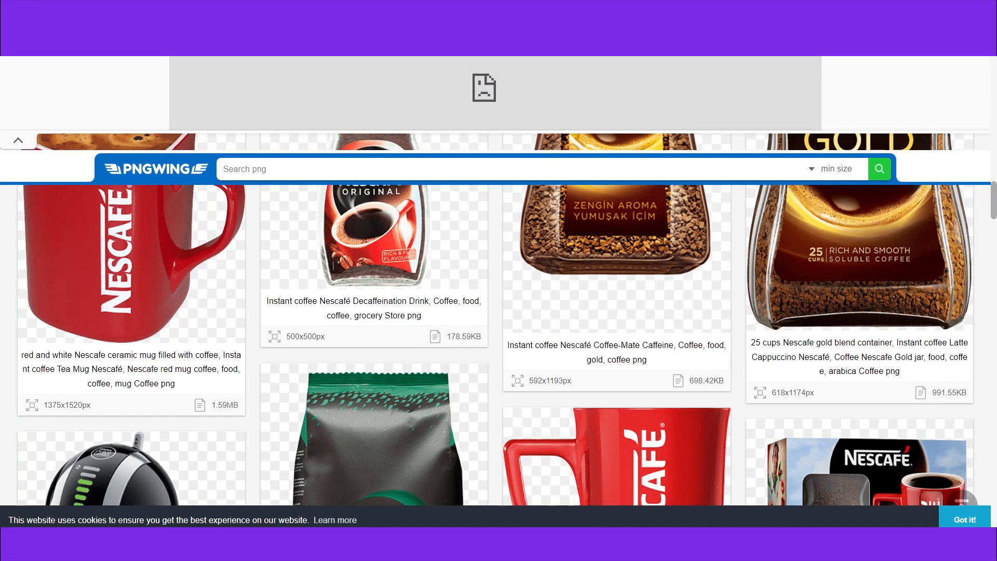
- Switch to PNGWing and look through the Nescafé results for a logo image suited to the post
scroll(741, 330, down, 15)
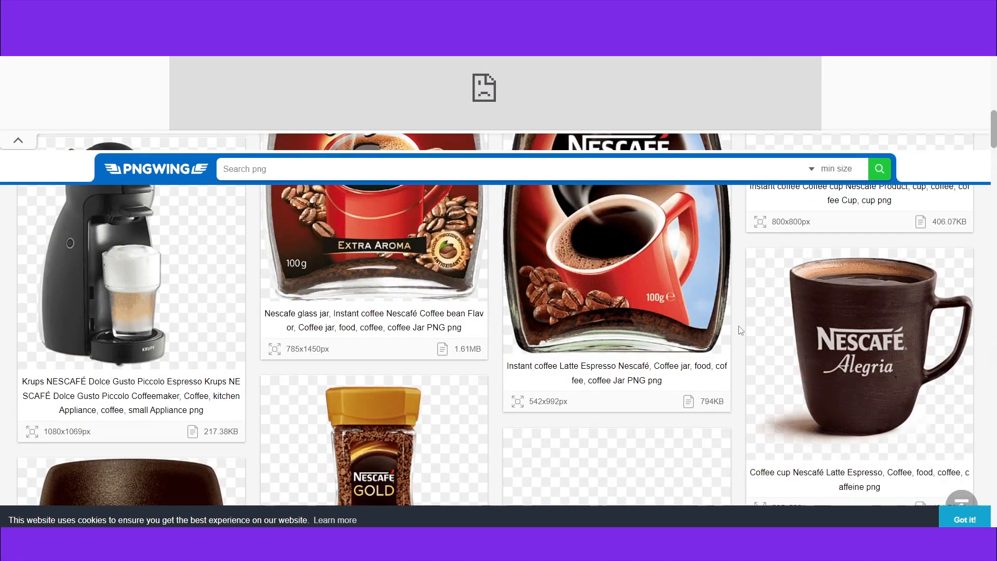
scroll(740, 330, up, 10)
scroll(738, 326, down, 12)
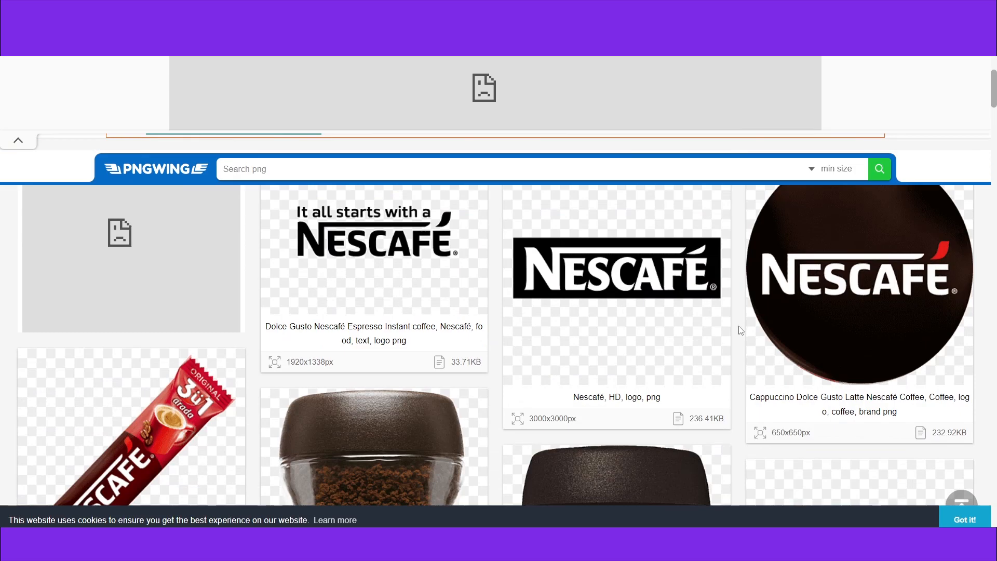
scroll(741, 328, down, 15)
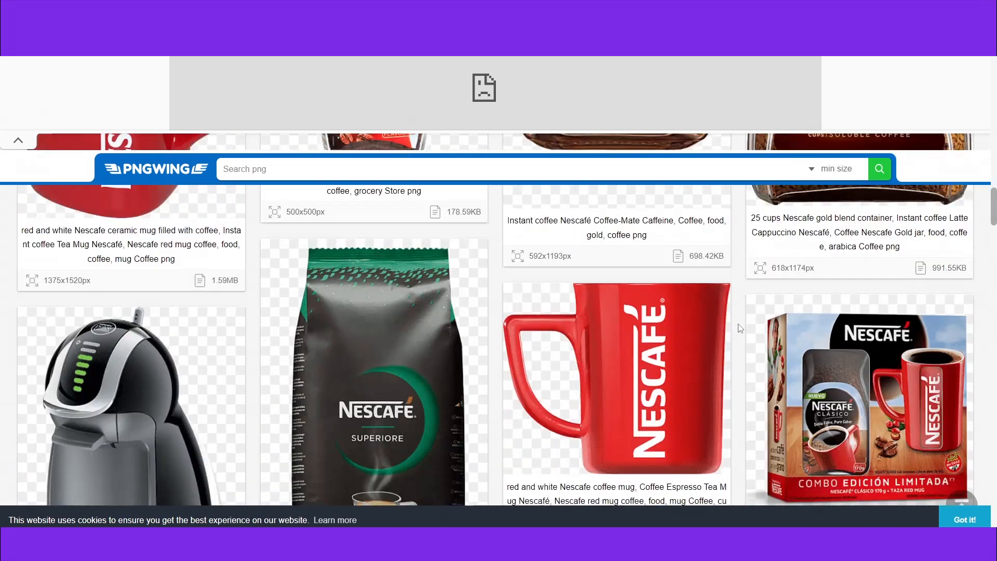
scroll(741, 328, down, 6)
scroll(741, 328, up, 5)
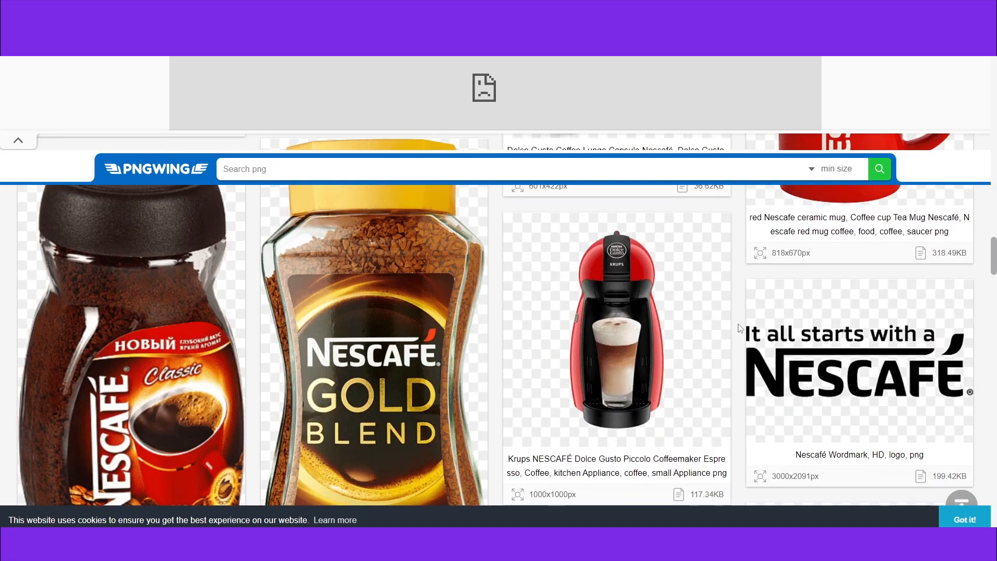
scroll(741, 329, down, 10)
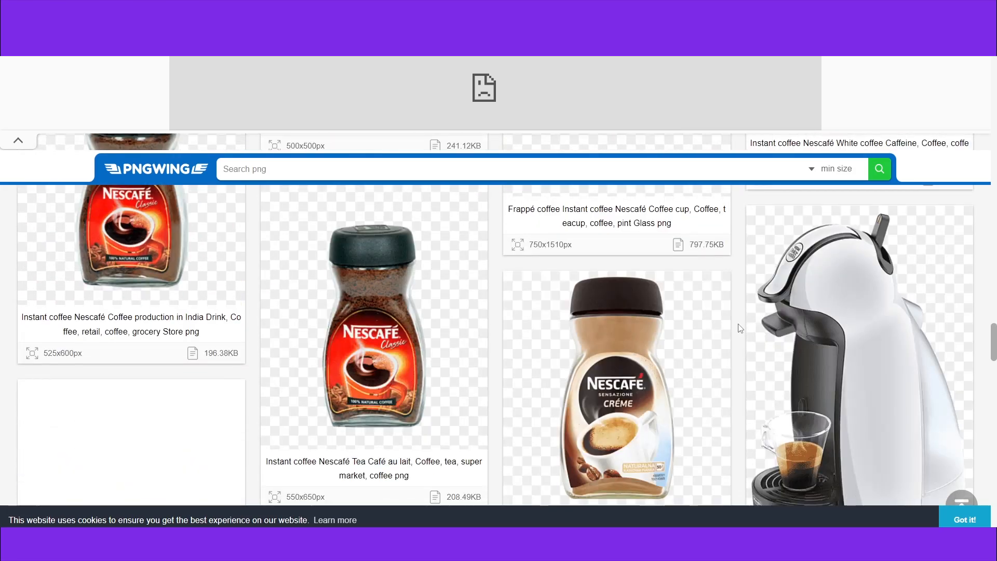
scroll(740, 328, down, 15)
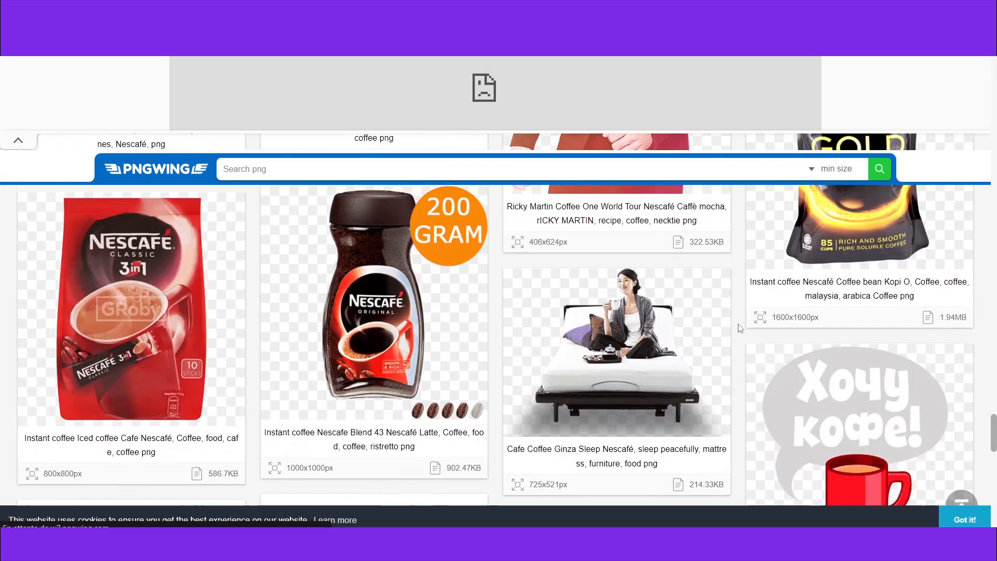
scroll(740, 328, down, 6)
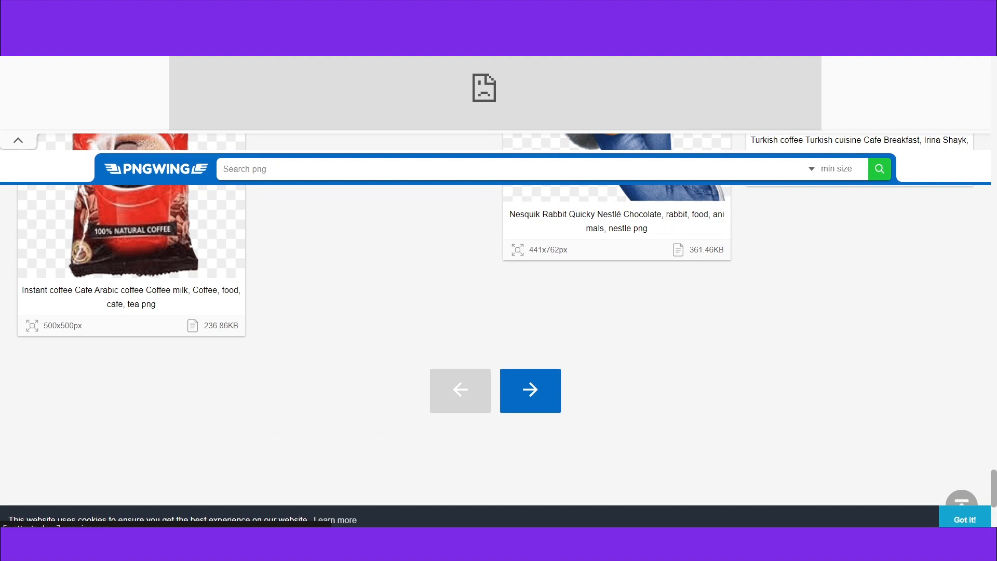
scroll(768, 396, up, 15)
scroll(767, 390, up, 20)
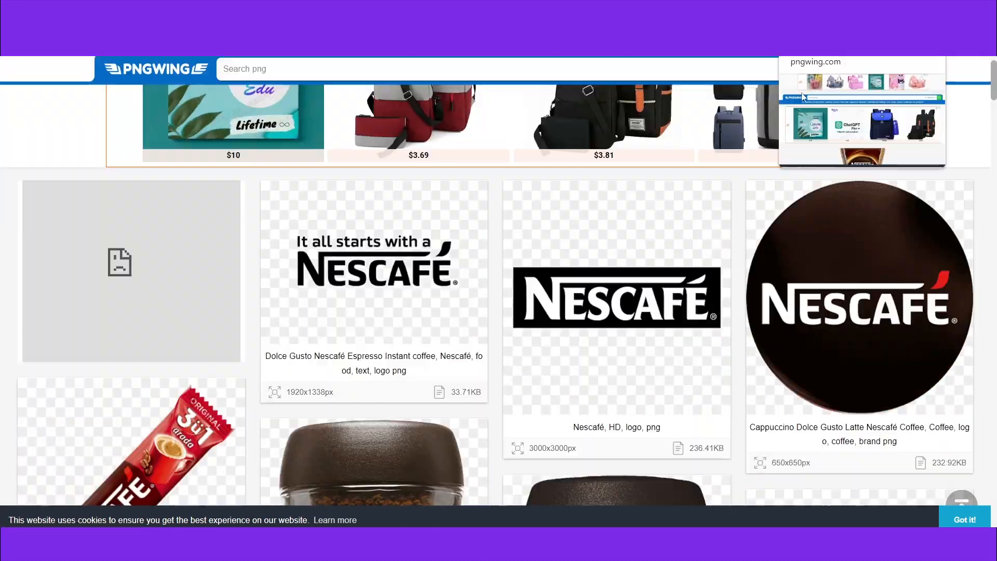
- Download the circular dark-brown Nescafé logo with white lettering as a PNG from PNGWing
click(901, 280)
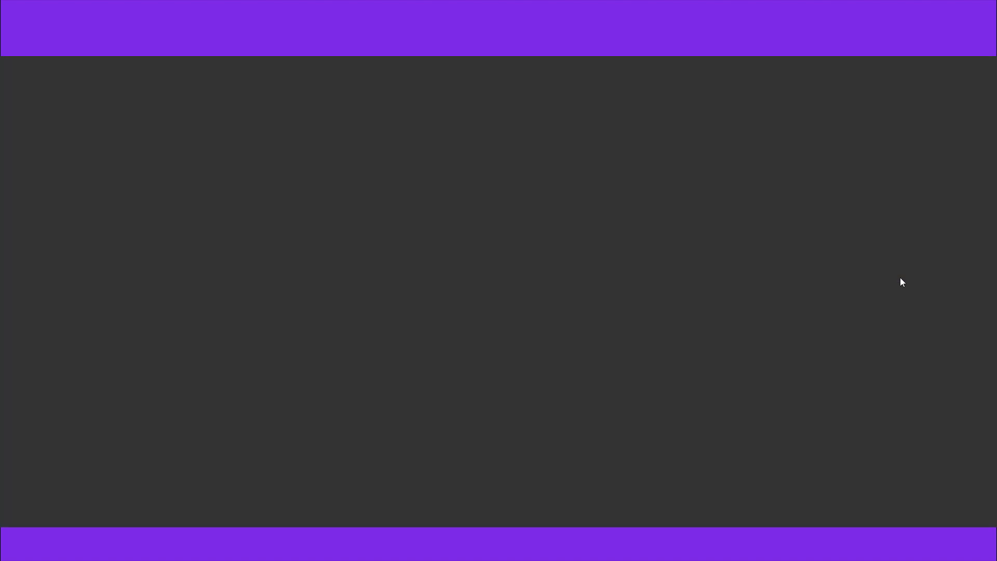
scroll(564, 275, down, 4)
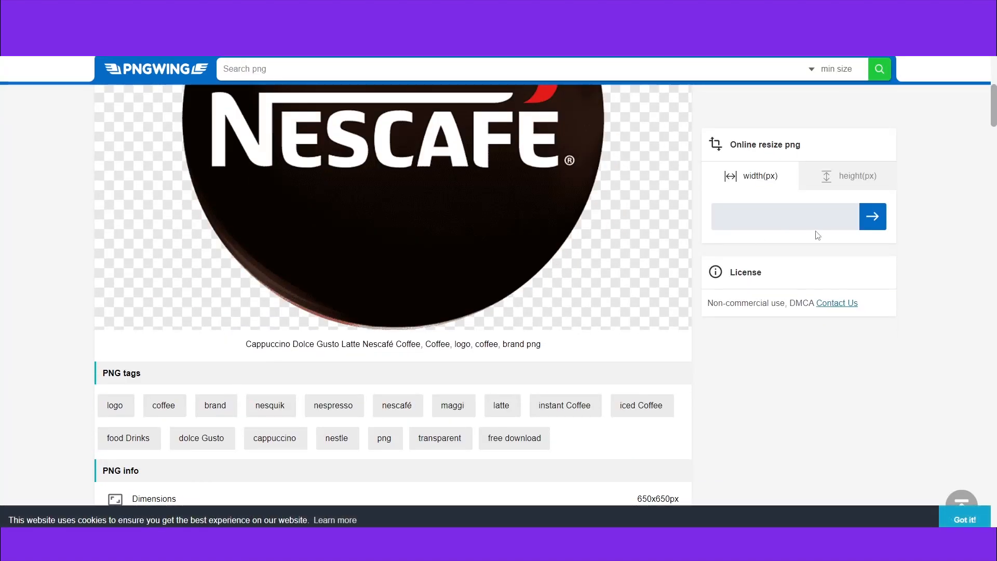
scroll(555, 290, down, 6)
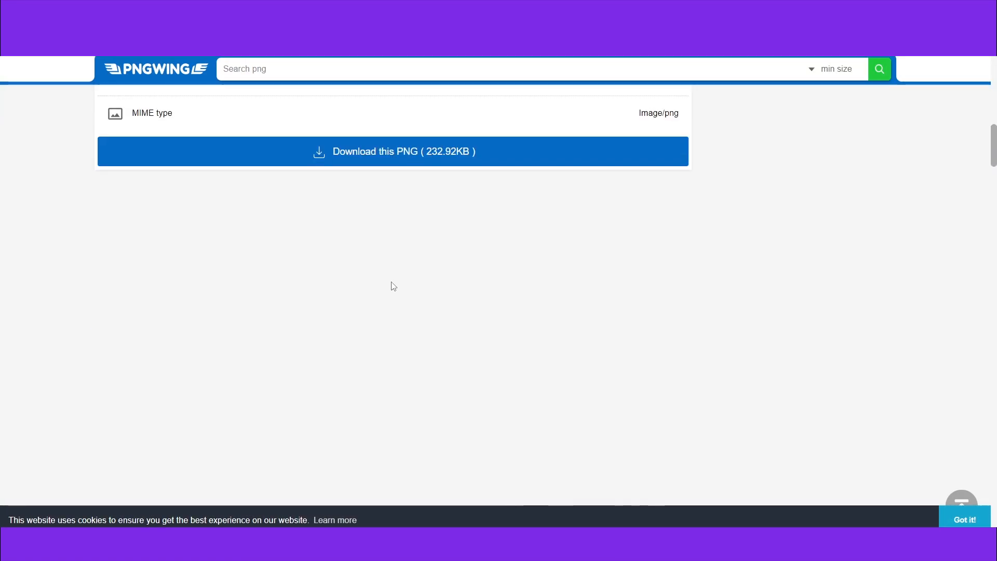
click(340, 166)
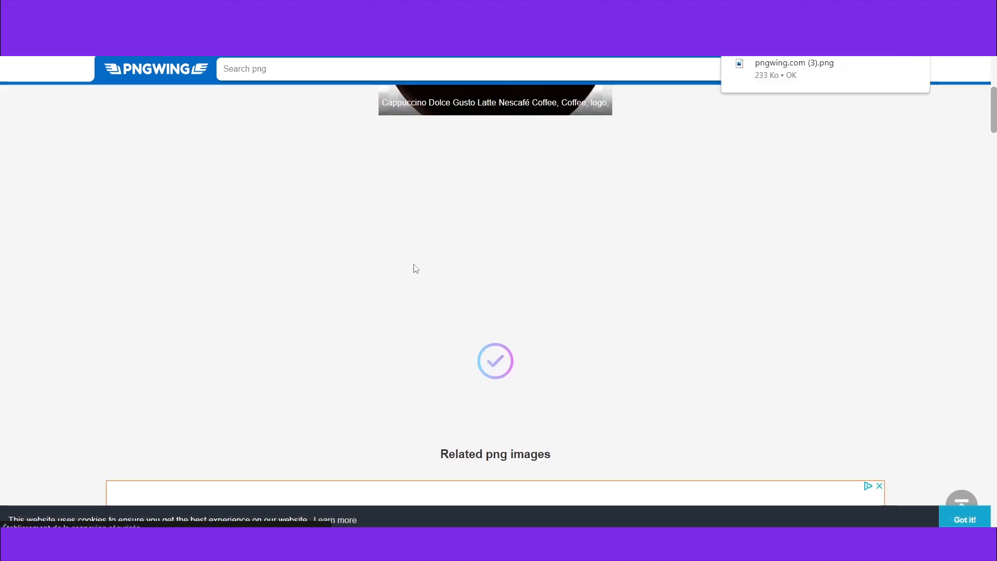
scroll(432, 270, up, 5)
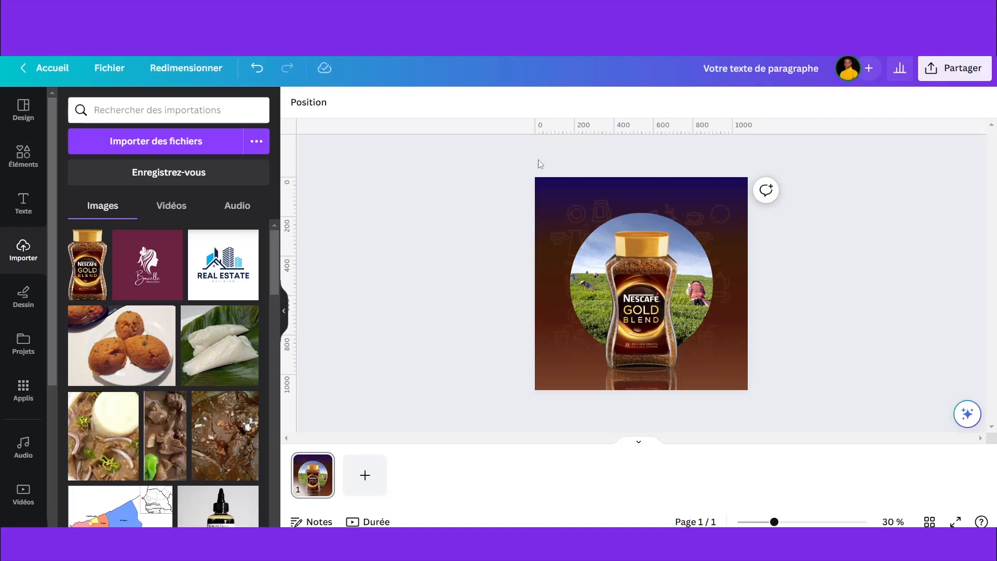
- Import the downloaded logo pngwing.com (3).png into Canva's uploads and check the logo placement on page 3 of the Nescafe NEW BLEND copy
click(919, 40)
drag(827, 115, 160, 279)
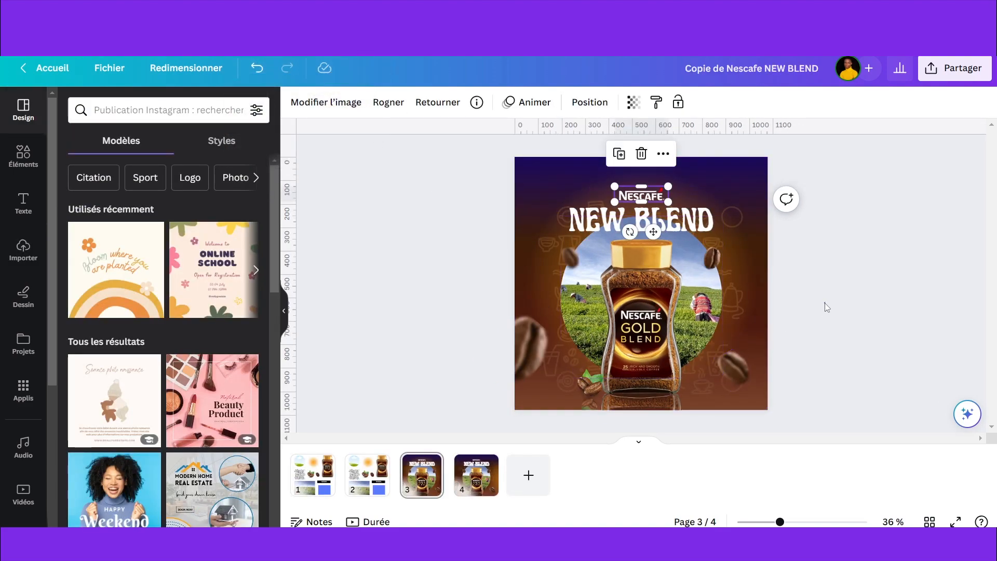
click(825, 304)
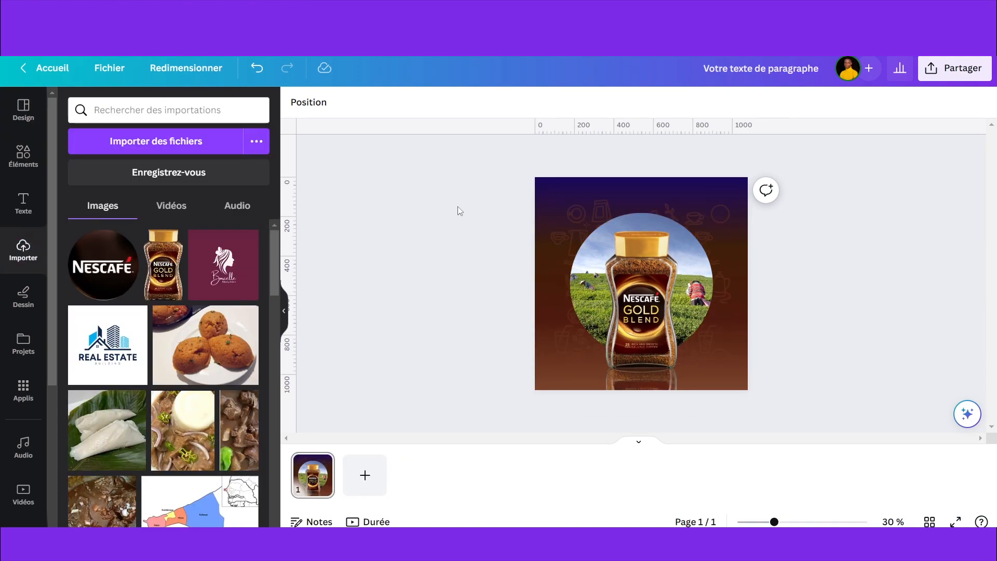
- Add the circular Nescafé logo to the post and erase its background so only the lettering is left
click(102, 259)
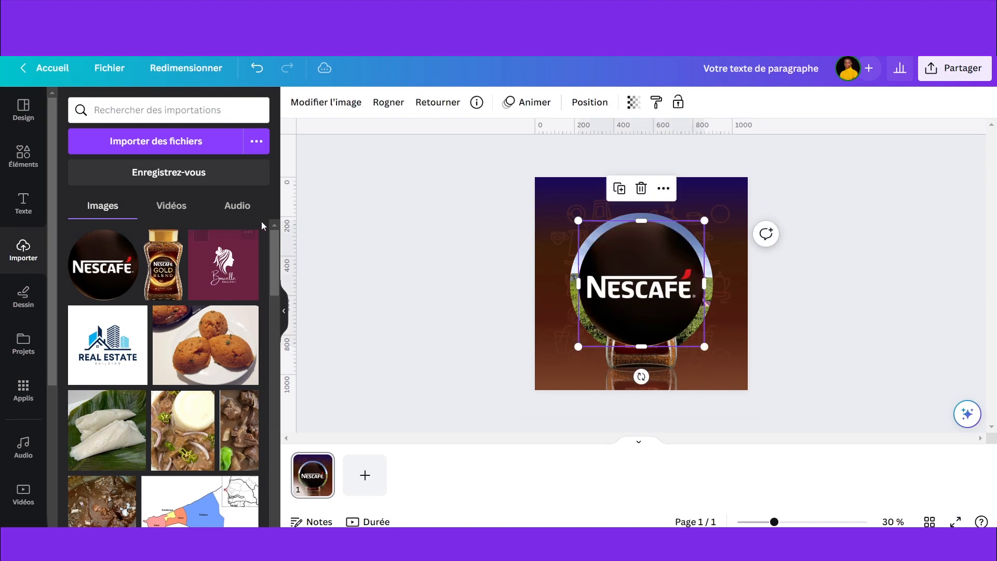
click(327, 102)
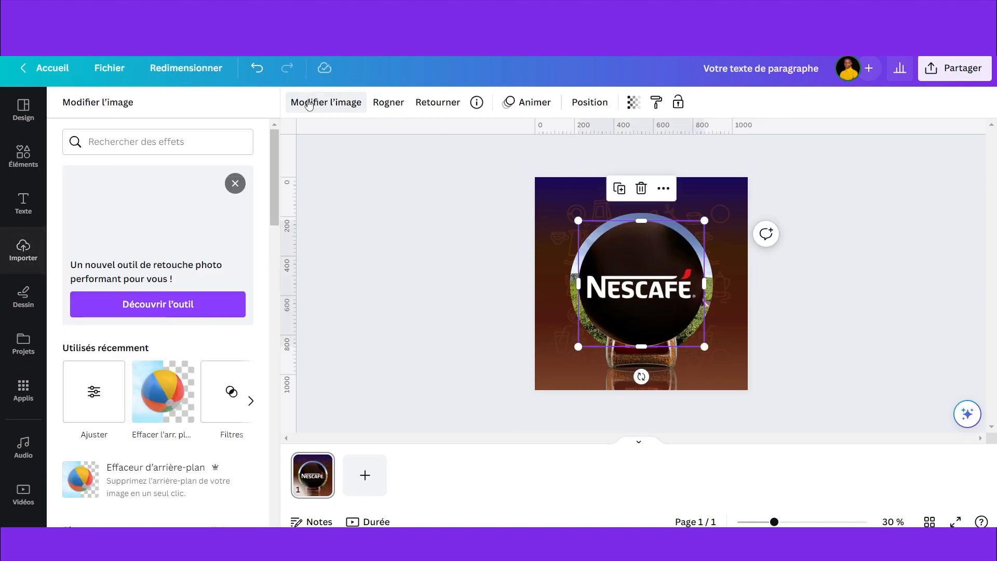
click(163, 391)
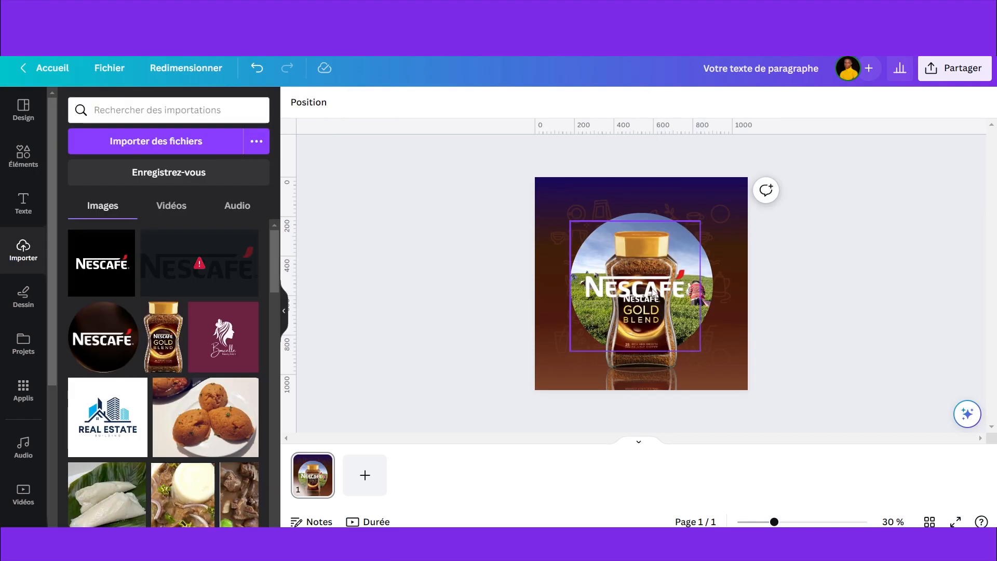
- Crop the empty areas above and below the Nescafé lettering, shrink it and center it near the page's upper edge
drag(638, 222, 638, 262)
drag(636, 351, 638, 315)
drag(690, 269, 619, 295)
drag(605, 345, 651, 238)
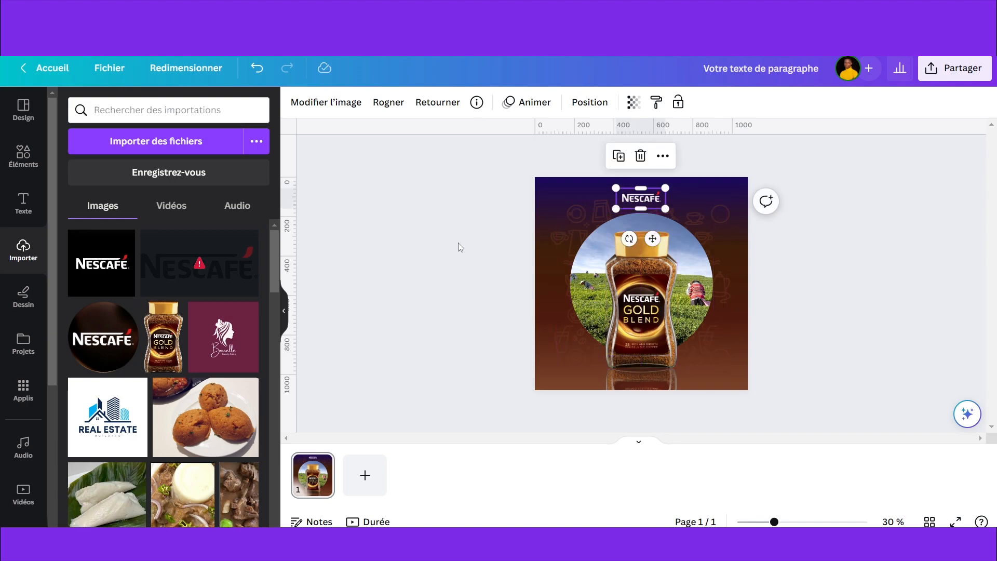
click(460, 242)
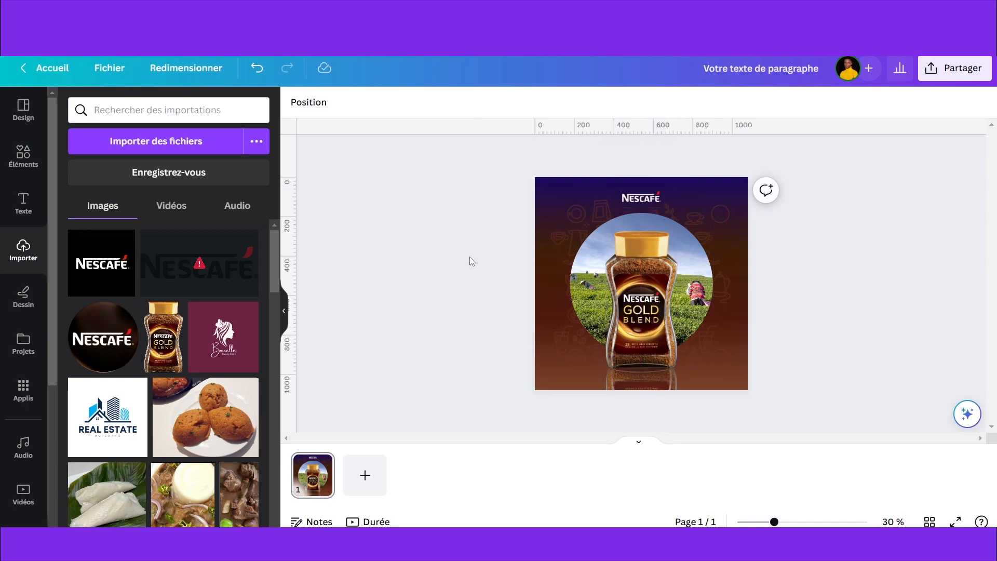
- Add a text box, enlarge it to about size 57.3 and replace its text with NEW BLEND
key(t)
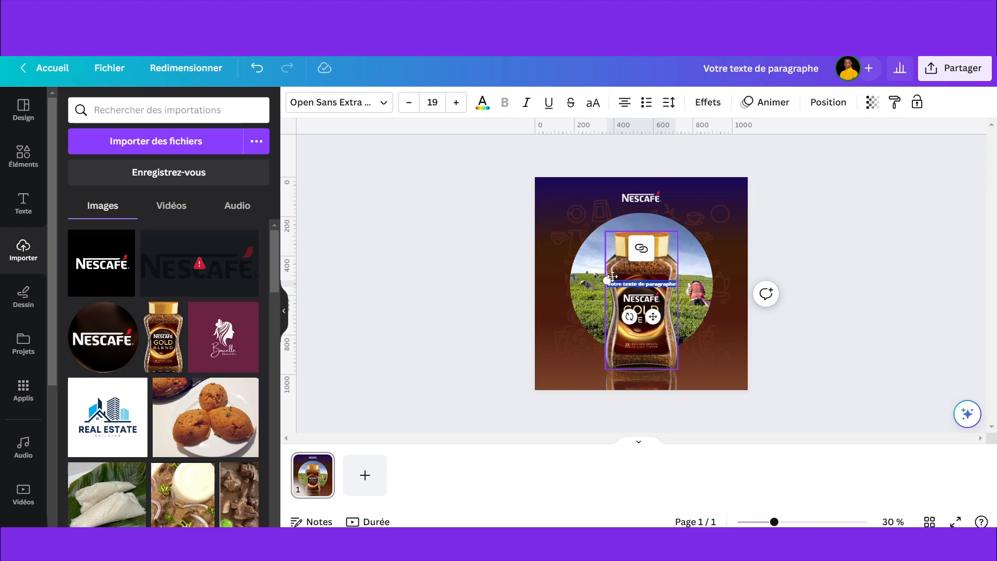
click(615, 276)
click(615, 285)
drag(609, 280, 469, 266)
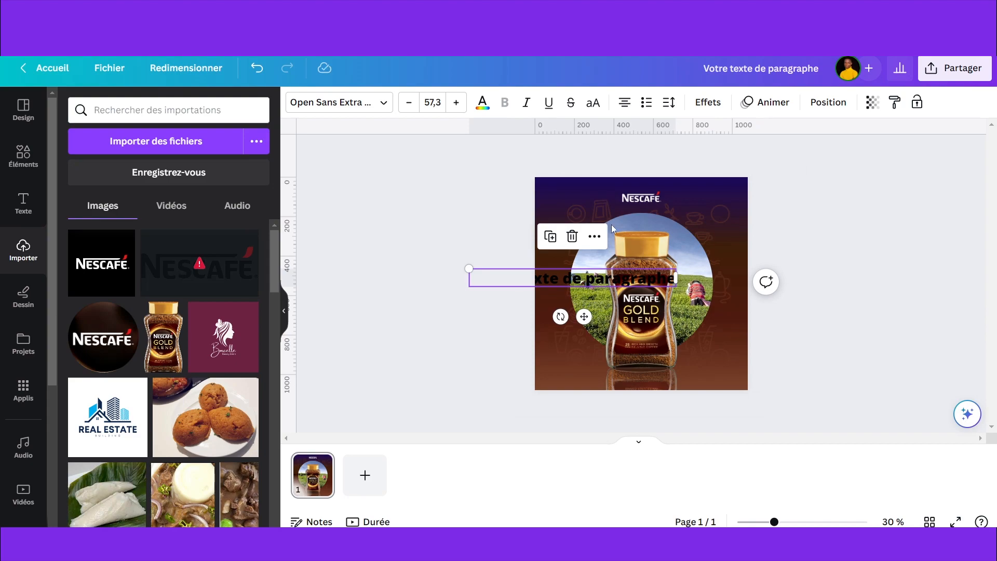
double_click(577, 272)
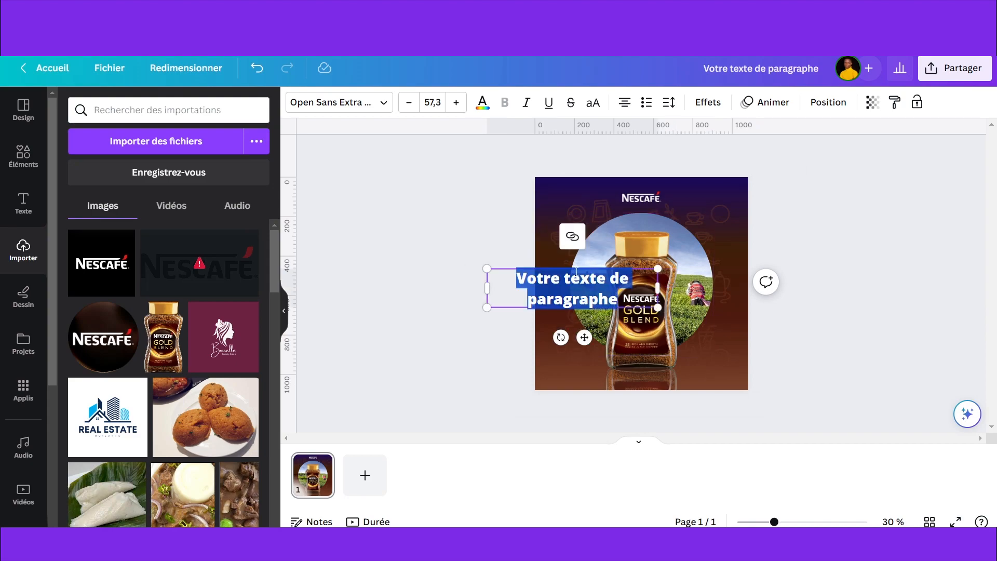
text(NEW BLEND)
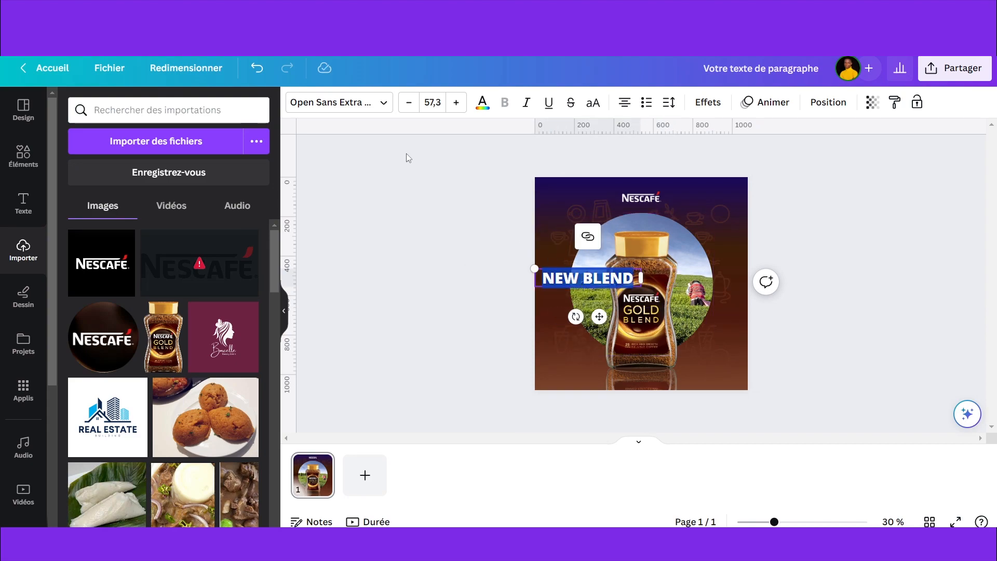
- Search the fonts for ART NUVO and apply Art Nuvo to the NEW BLEND text
click(332, 106)
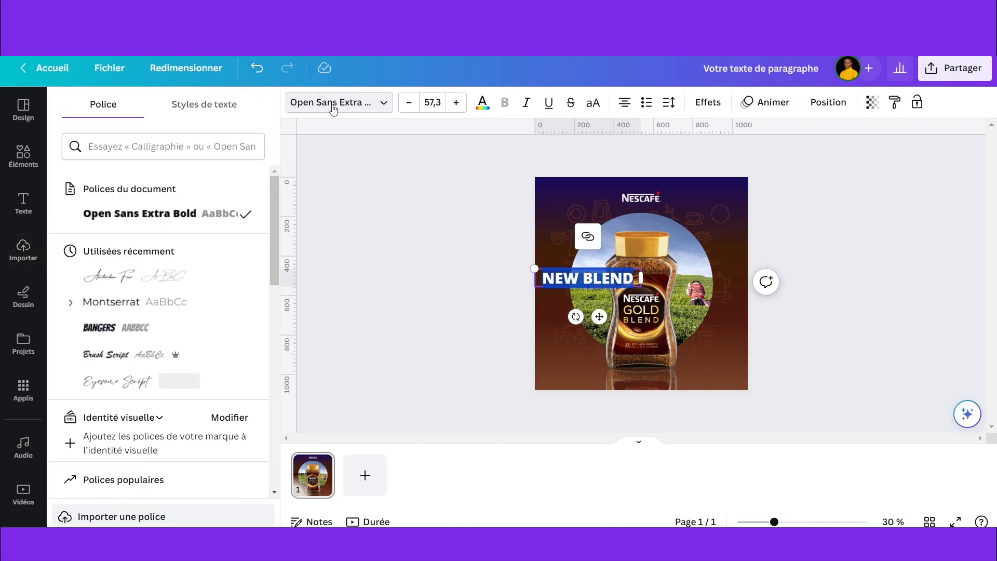
click(185, 150)
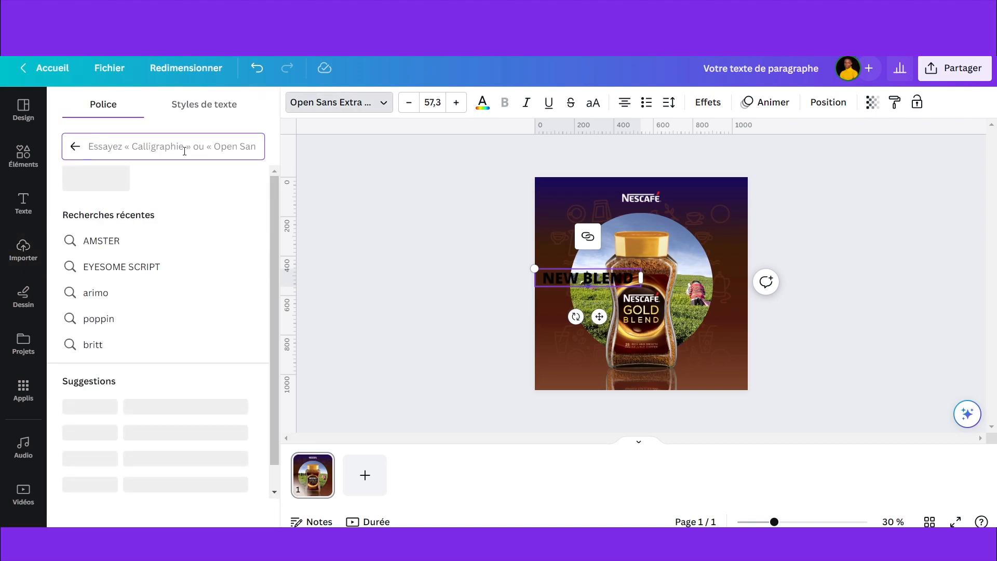
text(A)
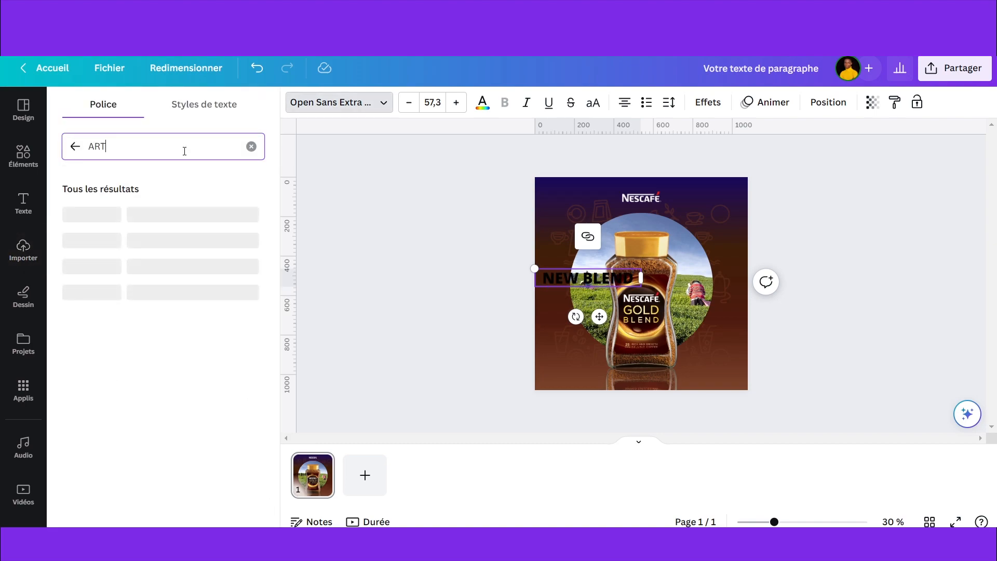
text(RT NUVO)
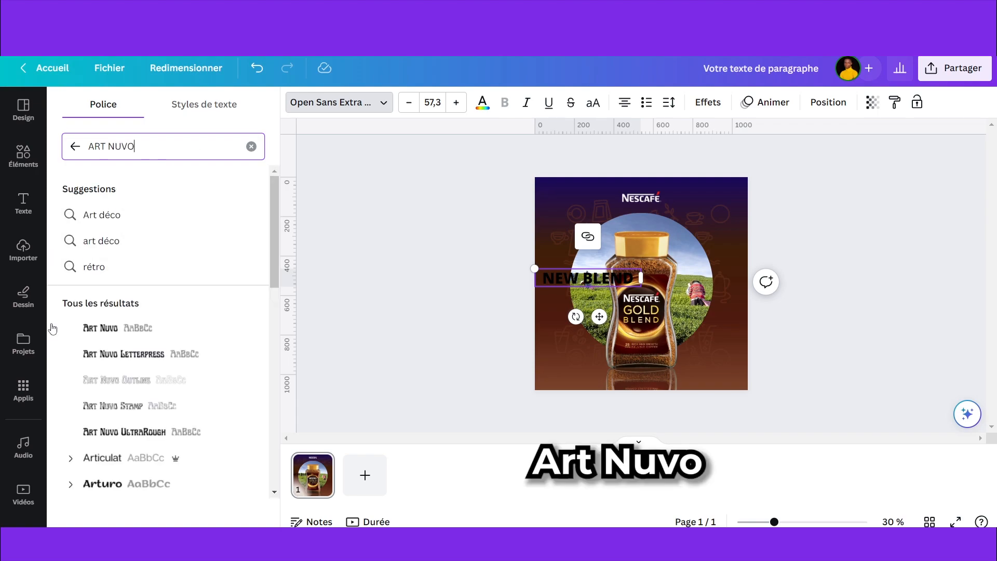
click(112, 327)
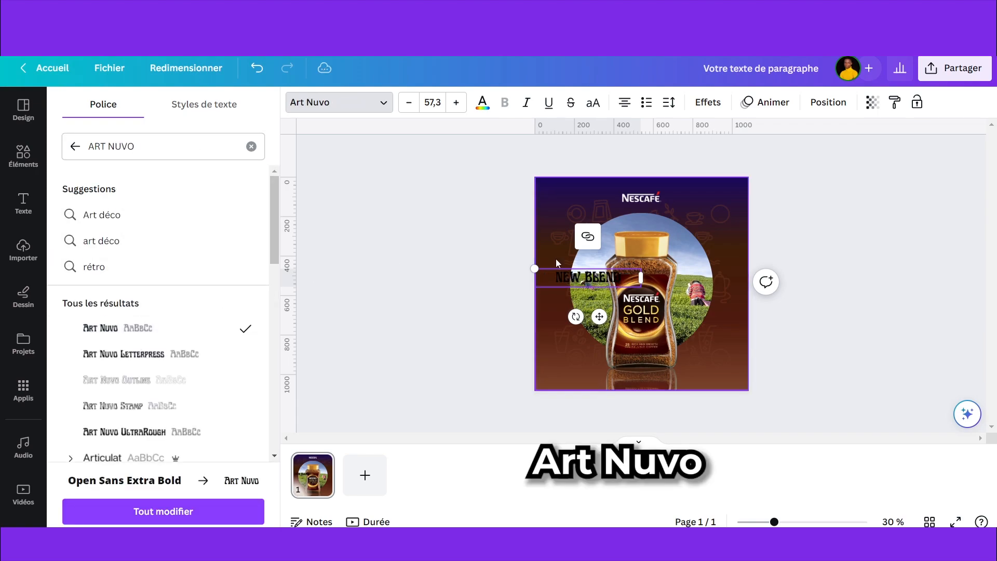
- Color the NEW BLEND text white, resize it to about 90.4 and center it between the Nescafé logo and the jar
drag(643, 274, 699, 311)
click(482, 103)
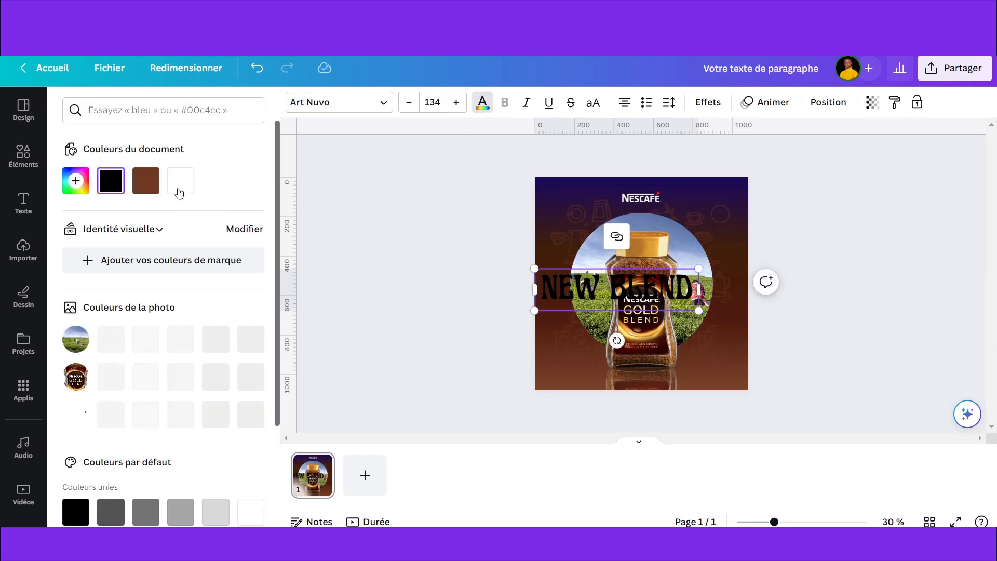
click(180, 181)
drag(697, 266, 646, 283)
drag(602, 341, 652, 261)
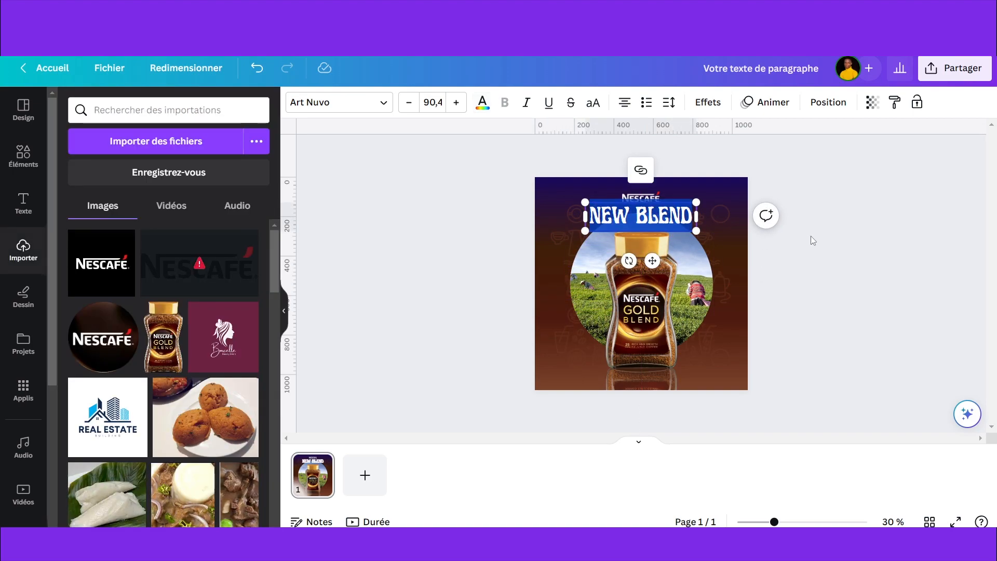
click(813, 240)
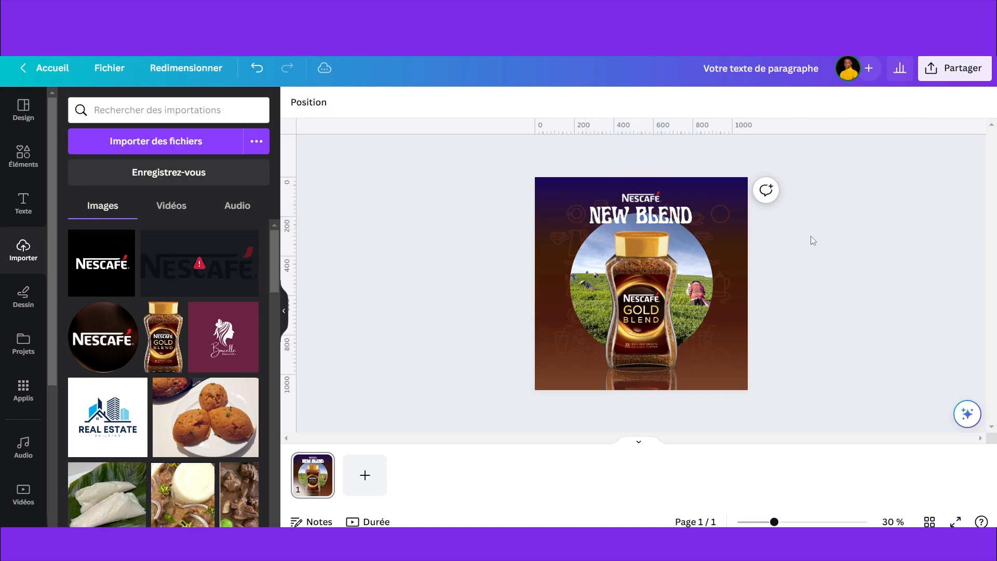
- Nudge the Nescafé logo and the NEW BLEND headline slightly down the page
click(644, 195)
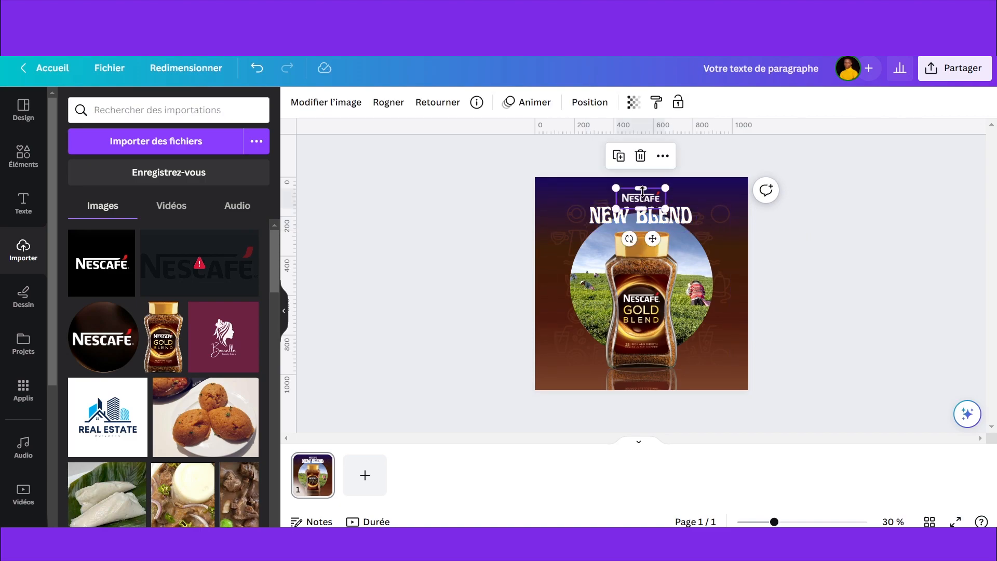
click(665, 219)
click(664, 219)
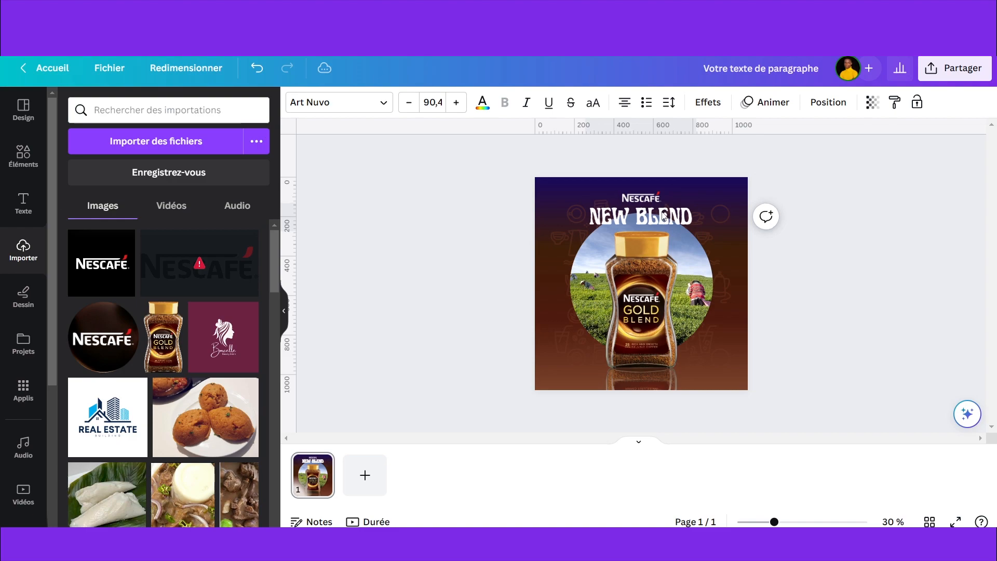
click(794, 250)
- Select the upright and reflected jars together, shrink them slightly and lower them to free space under the headline
click(645, 327)
shift+click(645, 382)
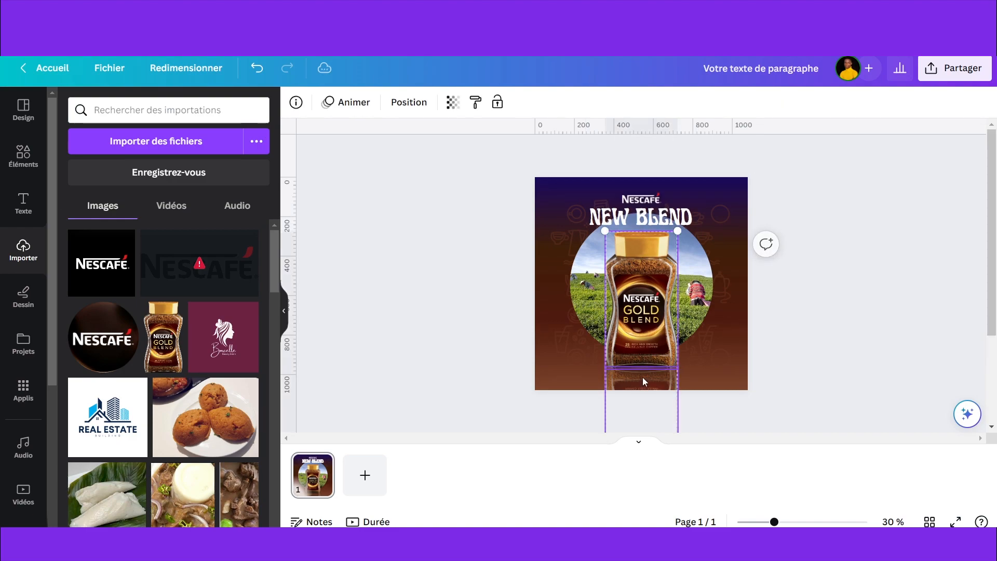
drag(676, 234, 673, 249)
- Enlarge the logo and headline together until the NEW BLEND text is size 103, and lower them toward the jar
click(598, 223)
shift+click(597, 223)
drag(586, 233, 632, 232)
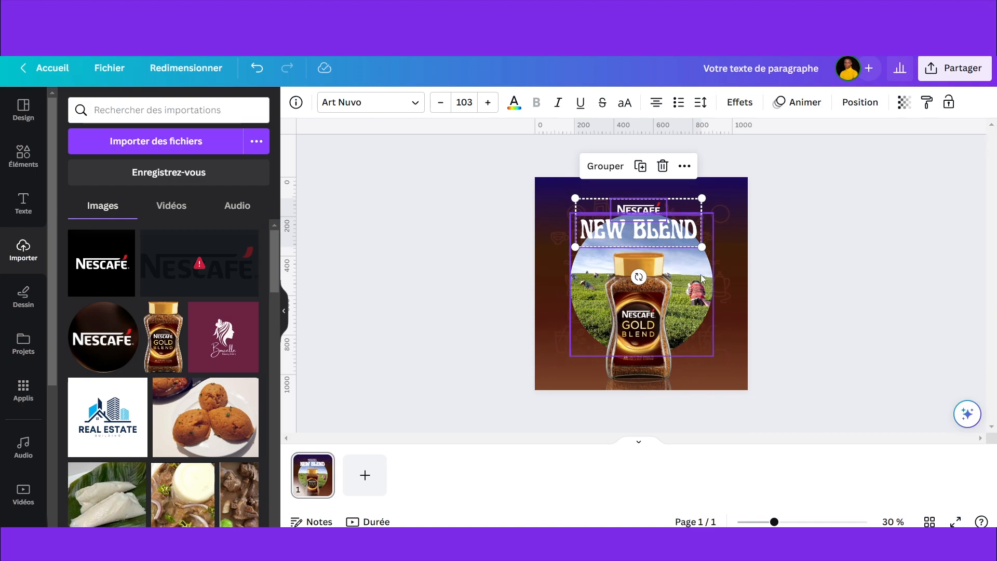
- Shift the circular plantation photo and the faint coffee pattern slightly down behind the jar
click(702, 283)
drag(702, 283, 721, 270)
click(730, 276)
click(799, 245)
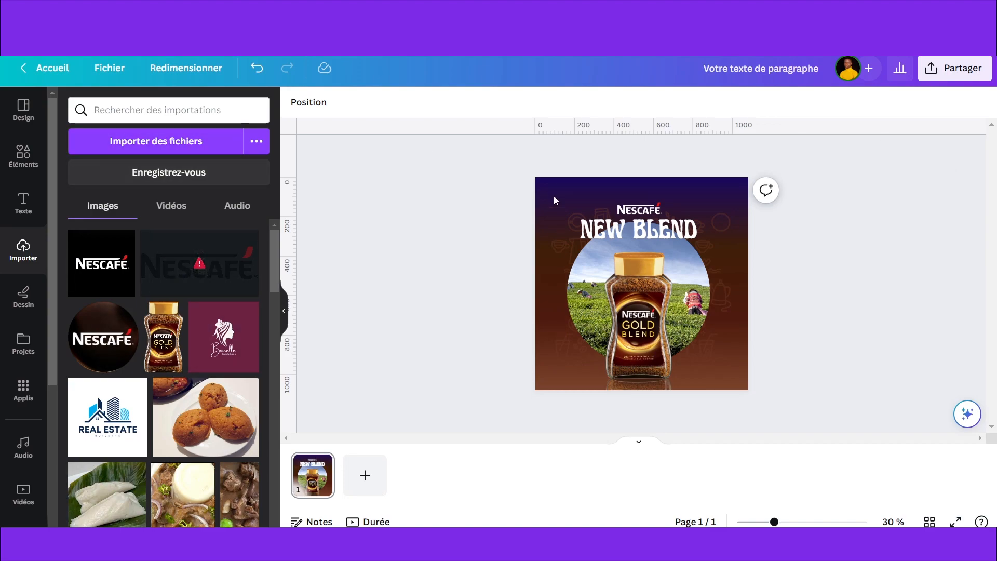
- Search the elements for Coffee Bean and add the photo of a single roasted bean to the page
click(24, 155)
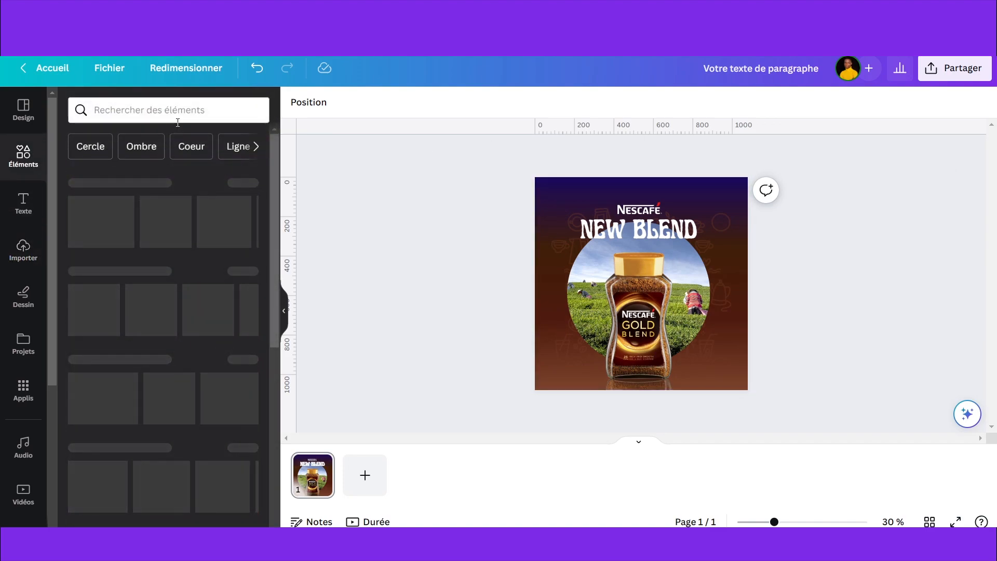
click(182, 112)
text(Coffee Bean)
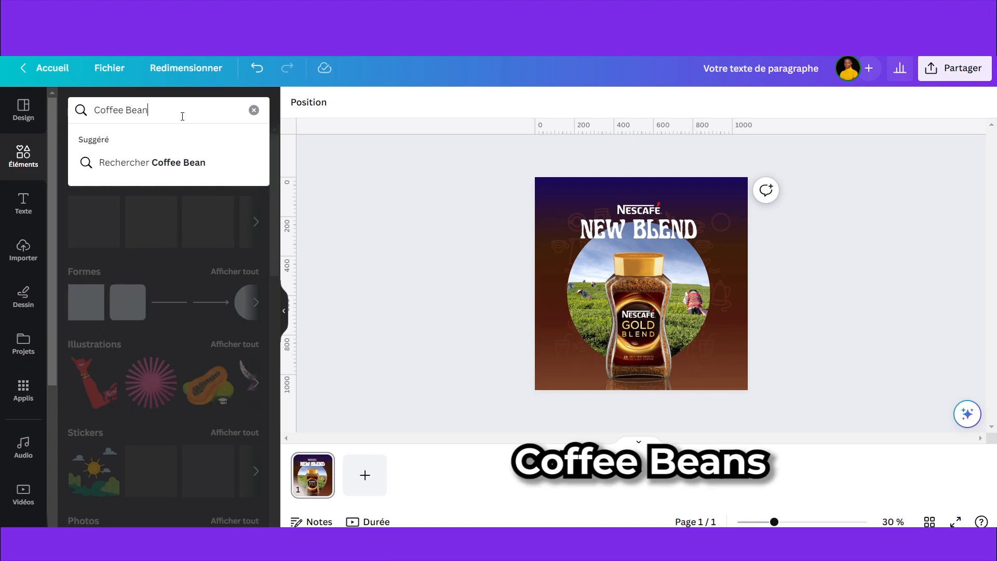
key(Return)
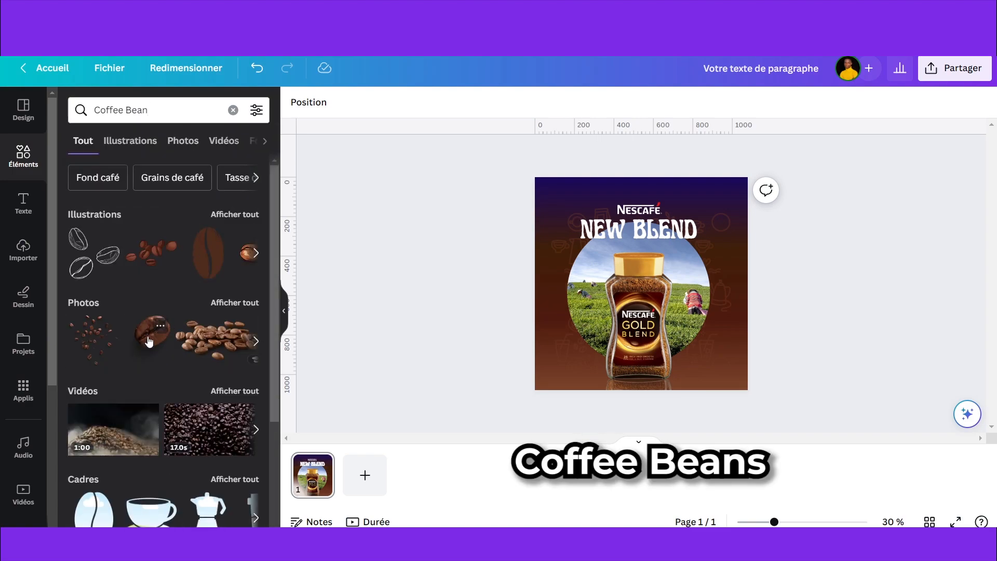
click(149, 341)
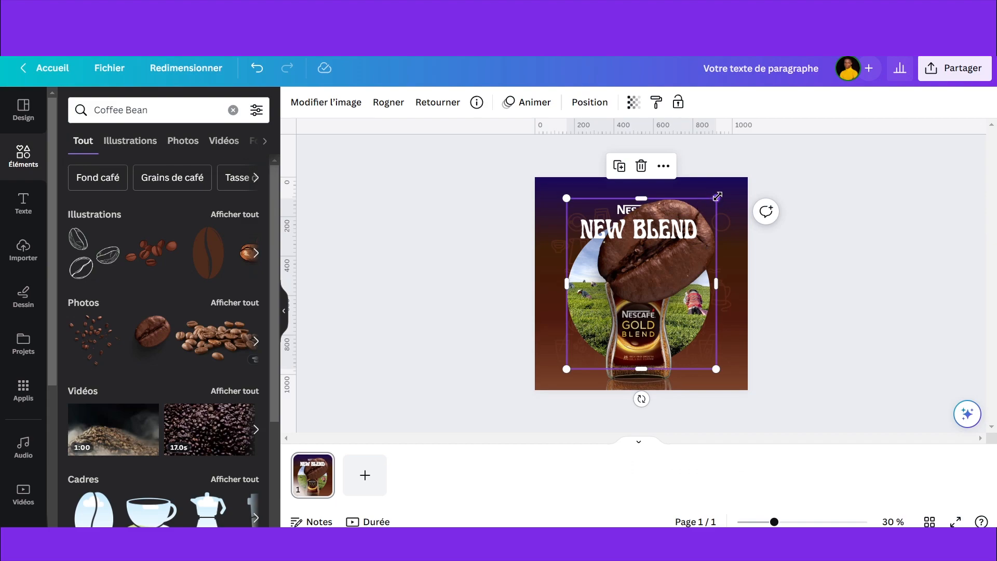
- Shrink the coffee bean, place it beside the jar at the circular photo's lower-left edge and rotate it
drag(718, 199, 626, 302)
drag(596, 369, 572, 328)
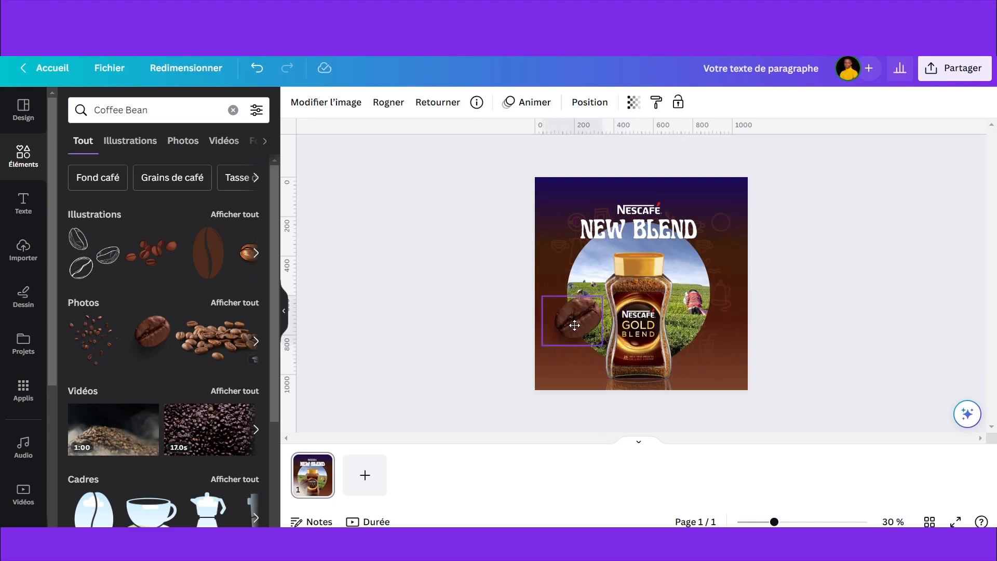
drag(602, 296, 579, 314)
mouse_move(548, 375)
mouse_down()
mouse_move(621, 392)
mouse_move(553, 377)
mouse_up()
- Place two copies of the coffee bean along the circular photo's upper-right and lower-right edges, and select the left bean
drag(558, 330, 751, 323)
drag(730, 266, 716, 364)
click(678, 207)
click(566, 332)
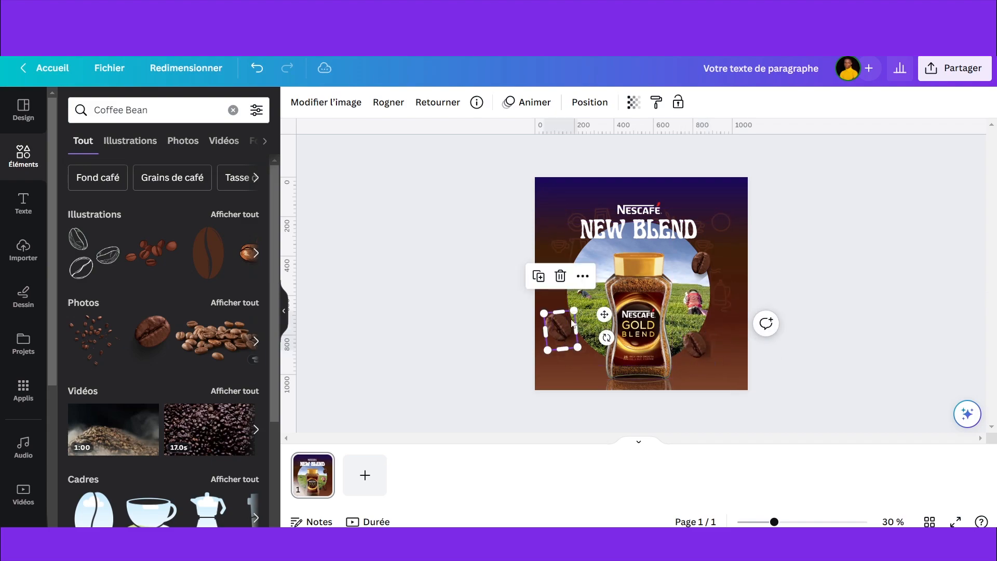
- Duplicate the left coffee bean, placing one bean on the circular photo's upper-left edge and rotating the lower one
click(539, 277)
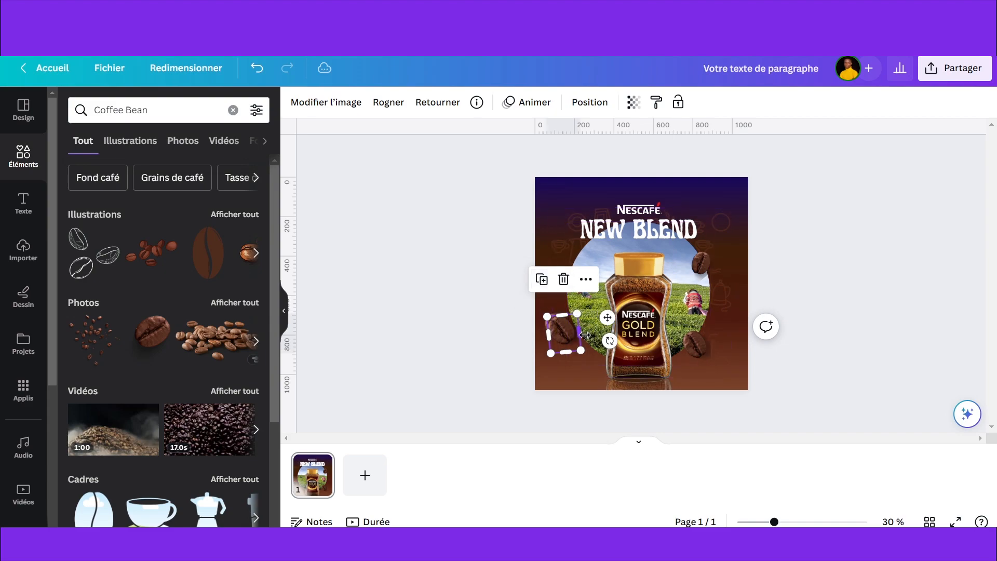
drag(579, 316, 618, 382)
drag(561, 330, 577, 341)
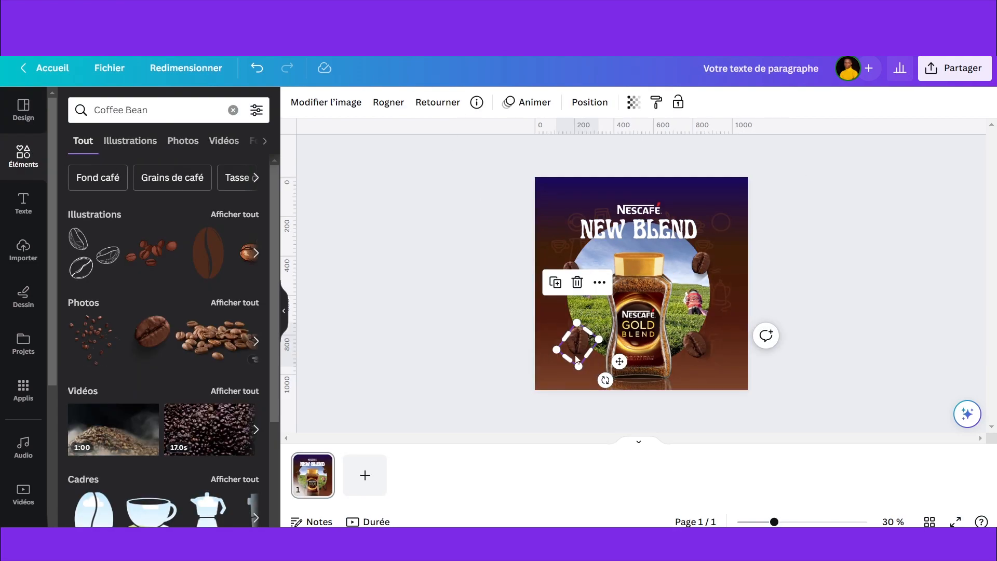
- Move the lower-left coffee bean to the page's lower-left corner, rotate it and enlarge it so it runs partly off the page
drag(576, 358, 543, 362)
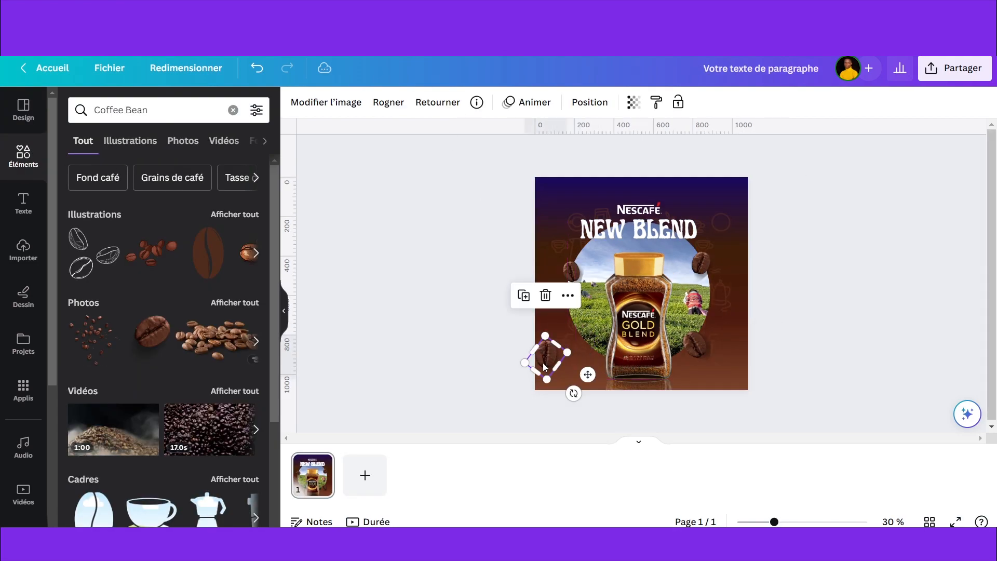
mouse_move(574, 393)
mouse_down()
mouse_move(569, 401)
mouse_move(561, 394)
mouse_up()
drag(524, 358, 550, 367)
click(789, 304)
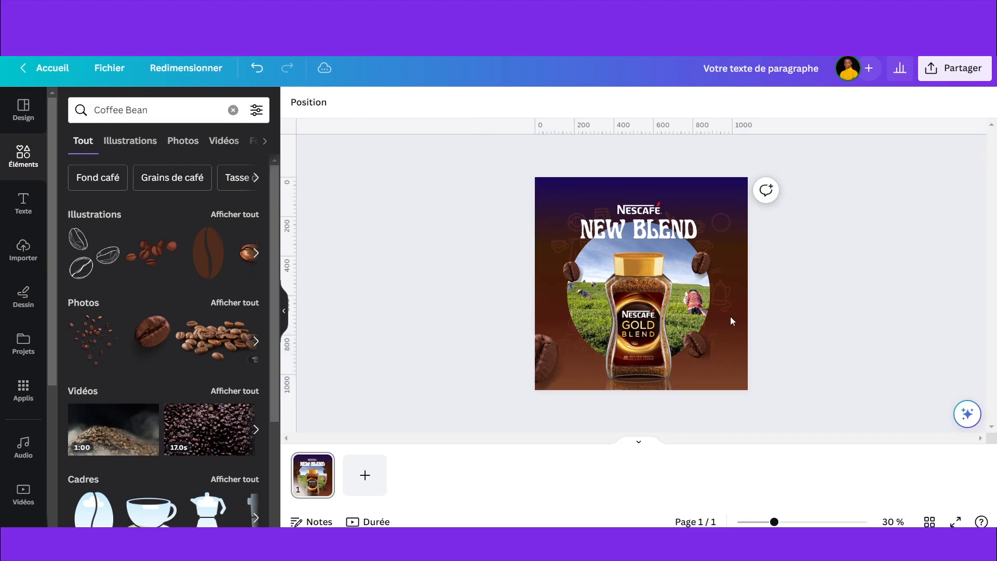
- Reposition the lower-right bean slightly outward and fine-tune the size and rotation of the two upper beans along the circular photo
drag(694, 347, 696, 335)
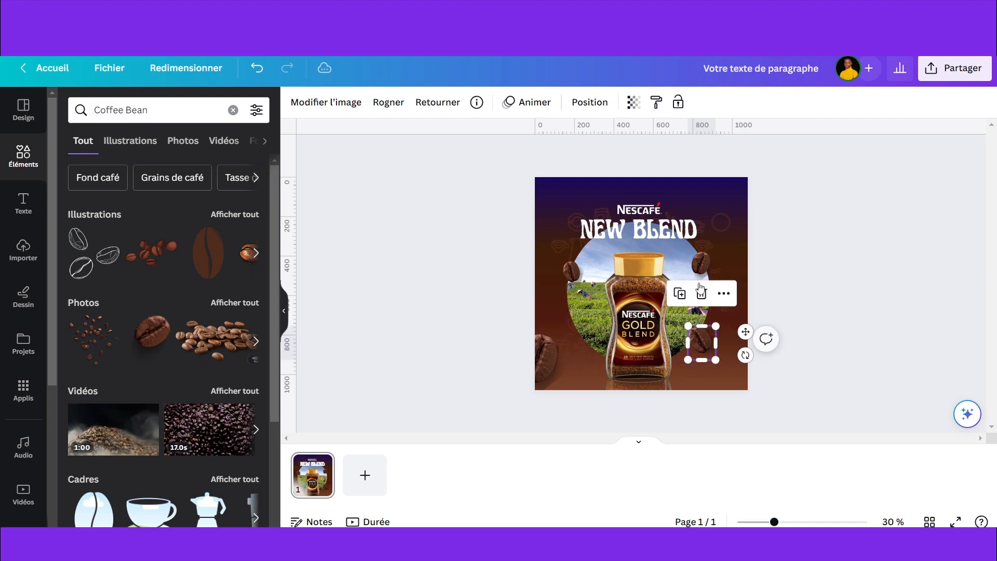
click(701, 265)
drag(689, 264, 733, 285)
click(575, 272)
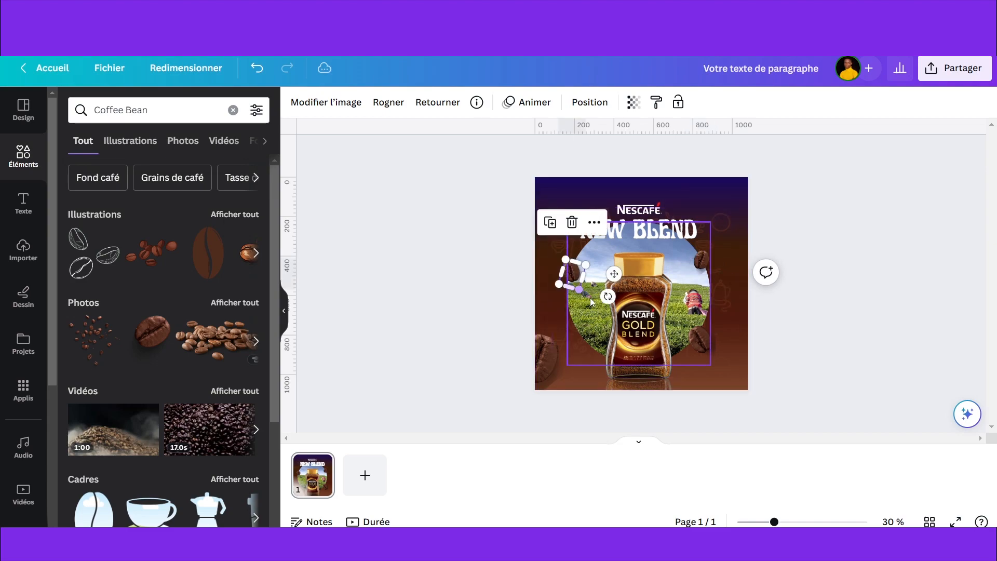
drag(609, 292, 565, 285)
click(512, 276)
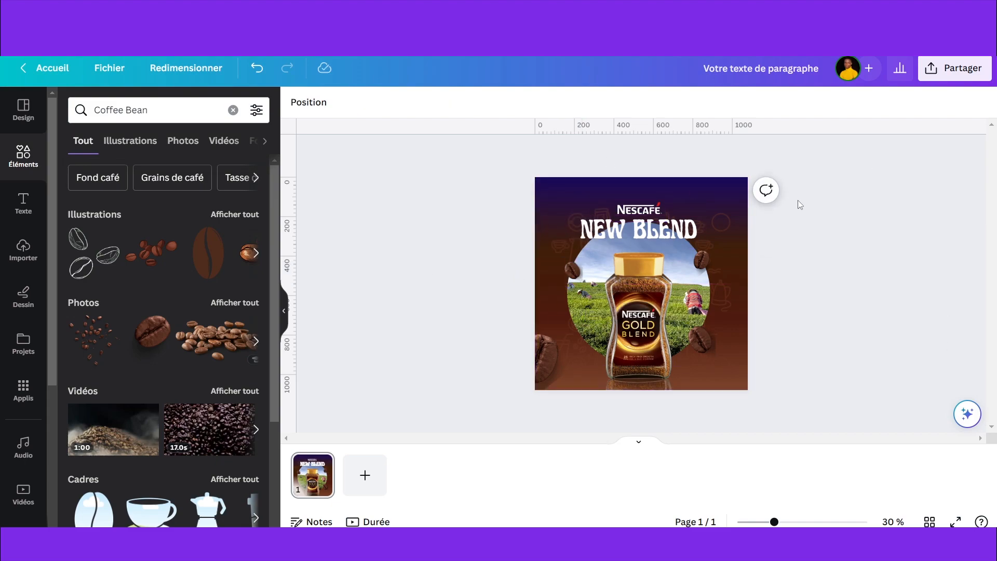
- Blur the lower-right coffee bean by setting its Flou adjustment to 43
click(702, 341)
click(343, 104)
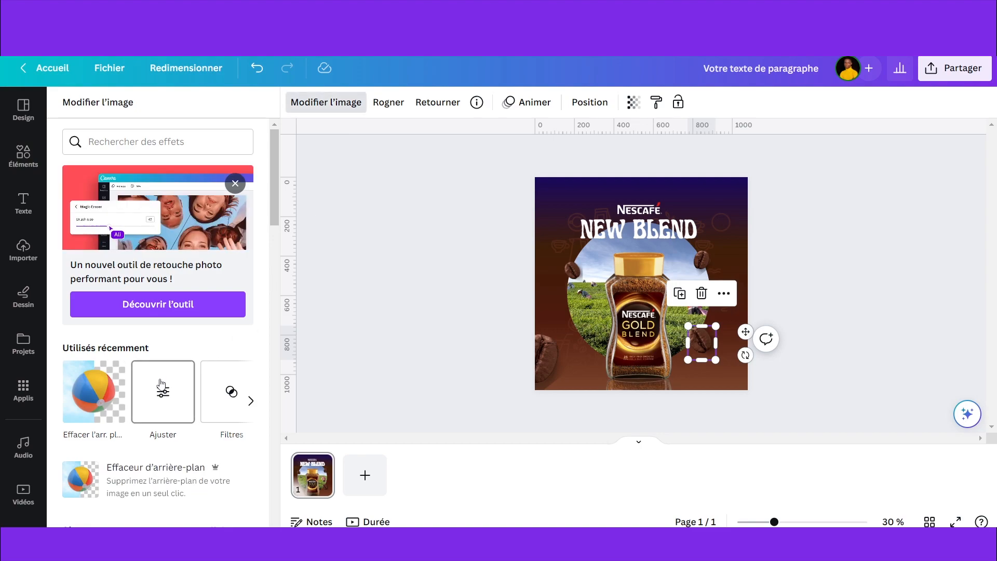
click(161, 384)
scroll(193, 273, down, 3)
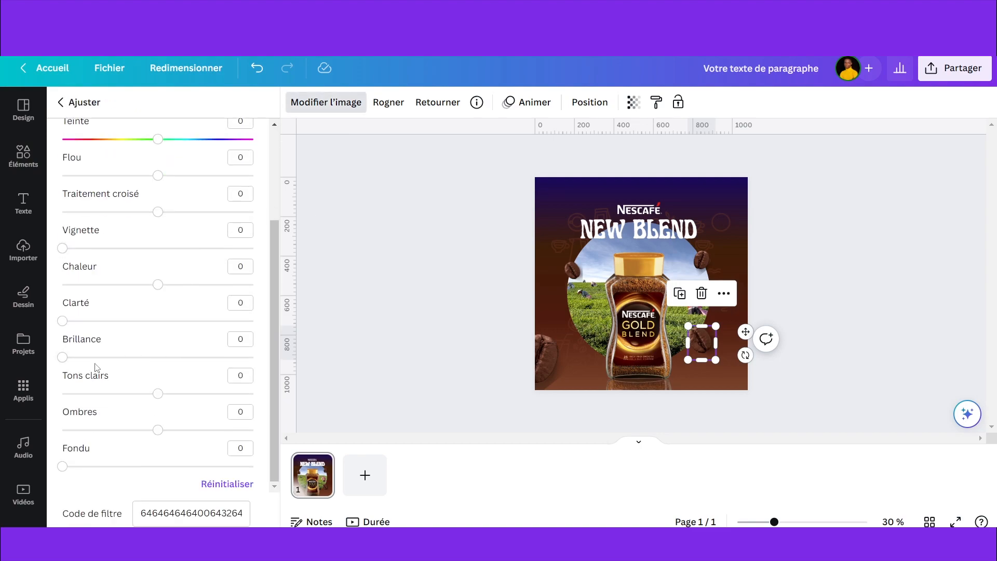
scroll(150, 323, up, 3)
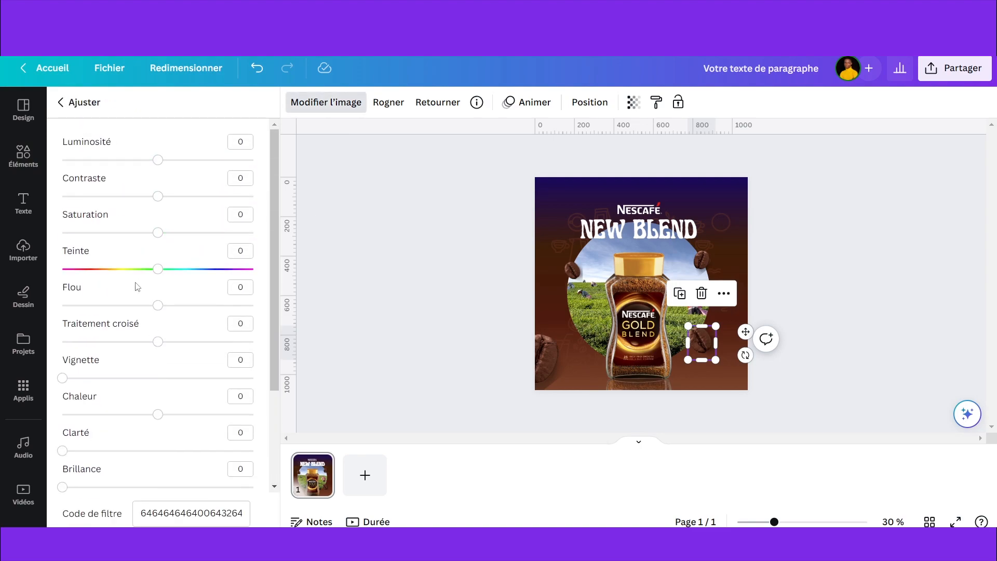
click(338, 109)
click(339, 110)
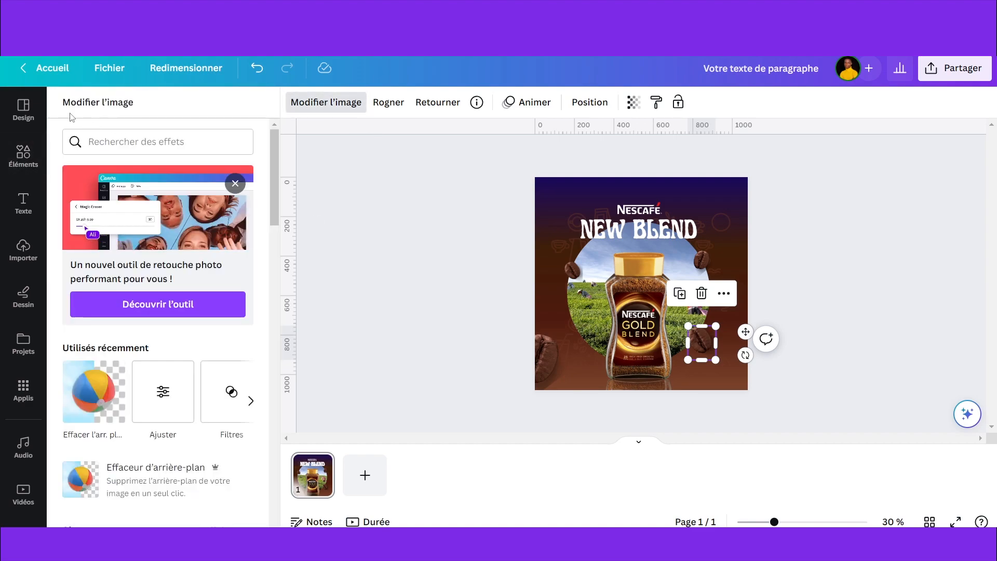
scroll(99, 184, down, 3)
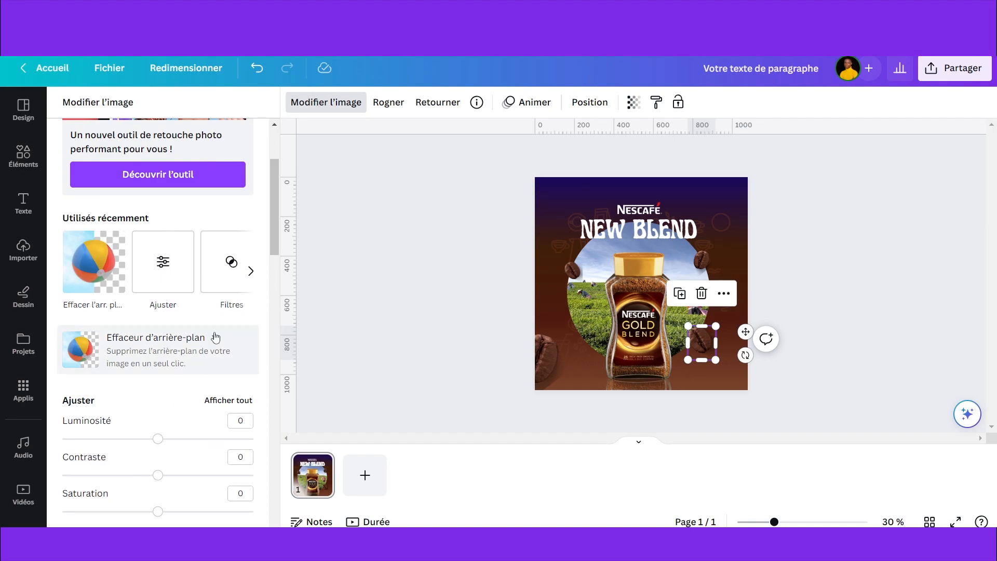
click(162, 261)
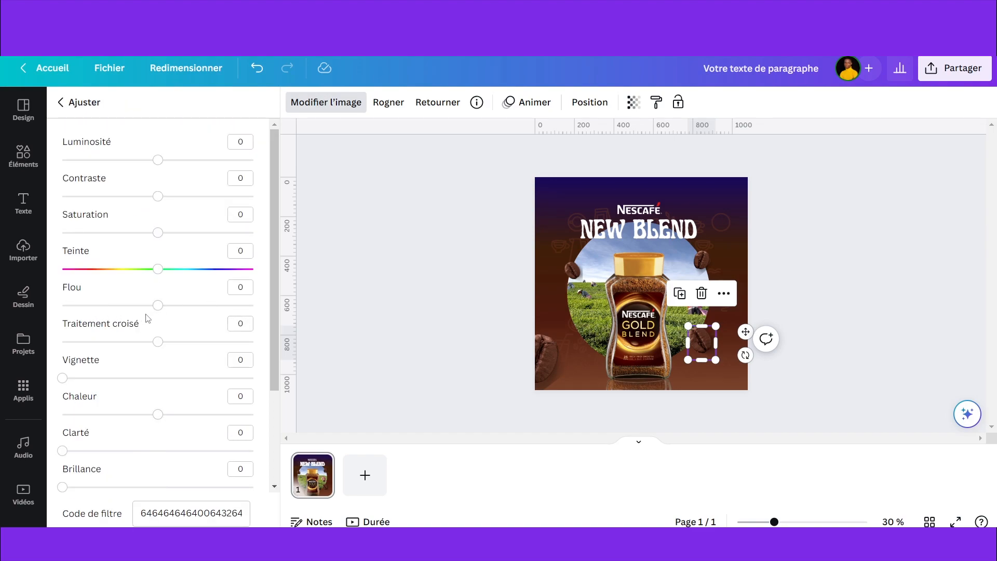
drag(175, 312, 201, 320)
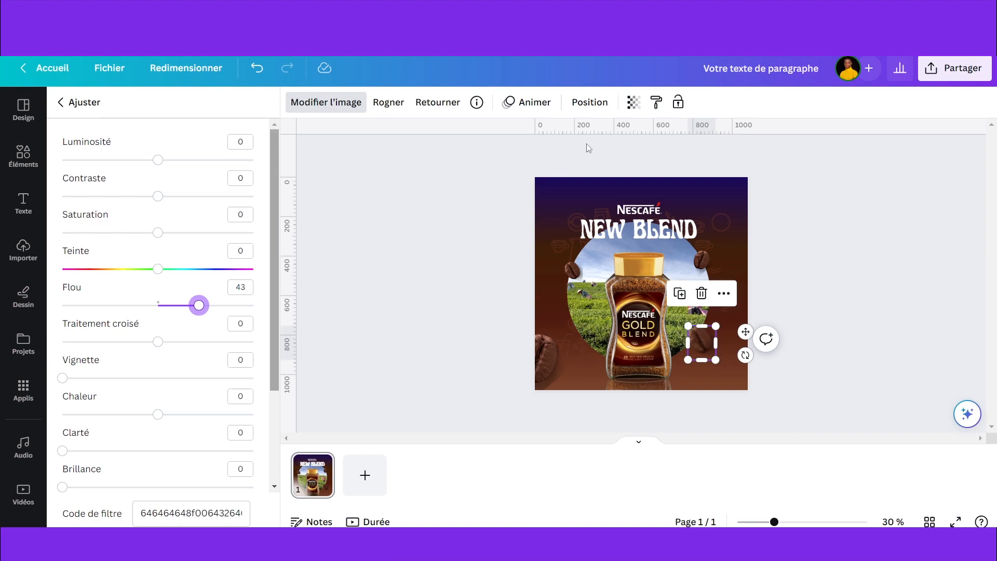
- Copy the blurred bean's style onto the upper-right, upper-left and lower-left coffee beans
click(656, 105)
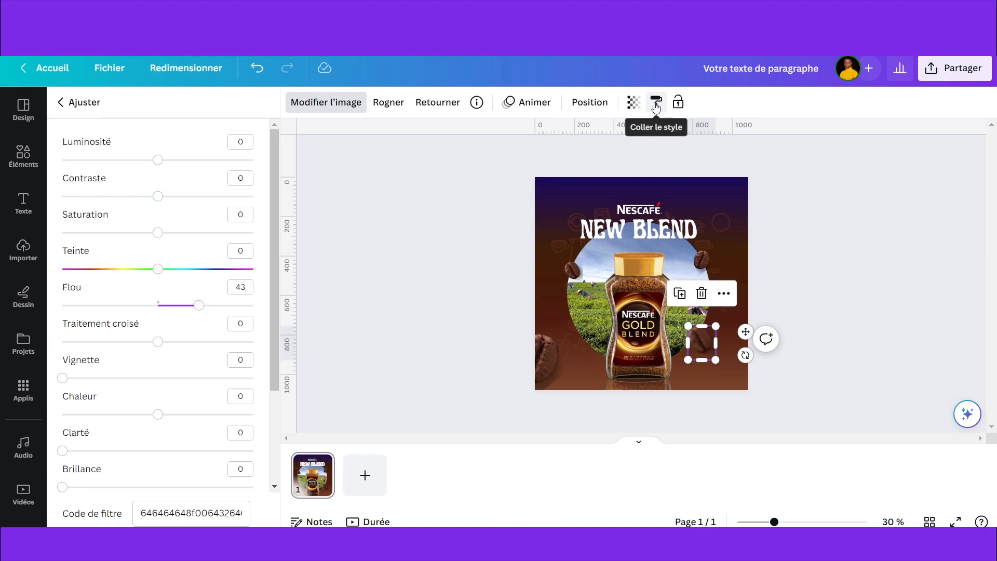
click(699, 261)
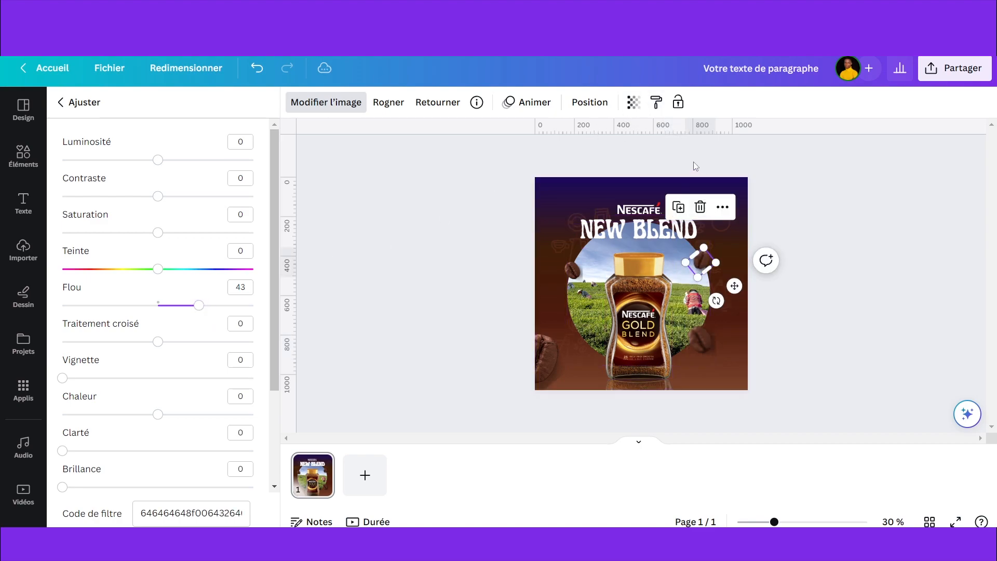
click(657, 102)
click(579, 267)
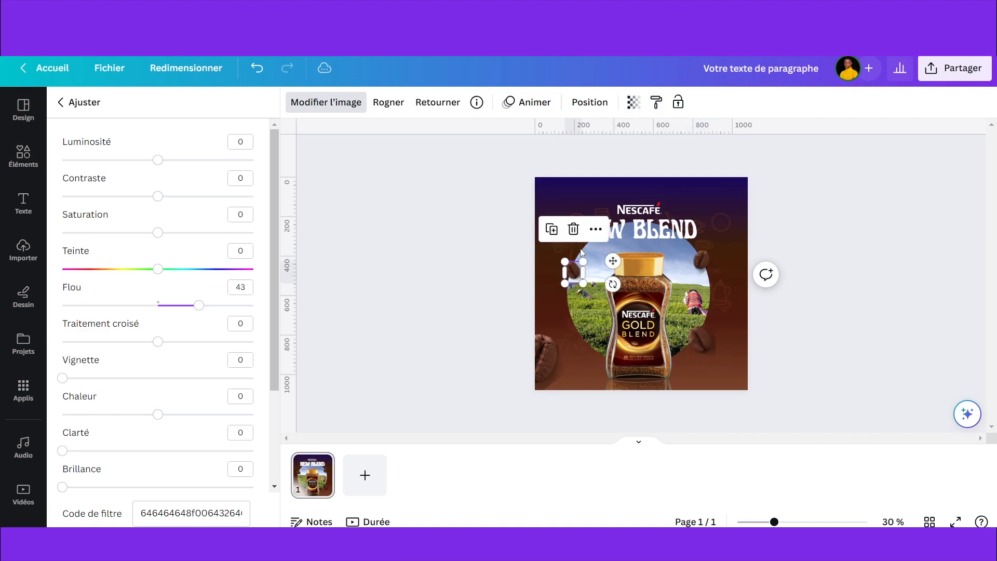
click(656, 106)
click(555, 362)
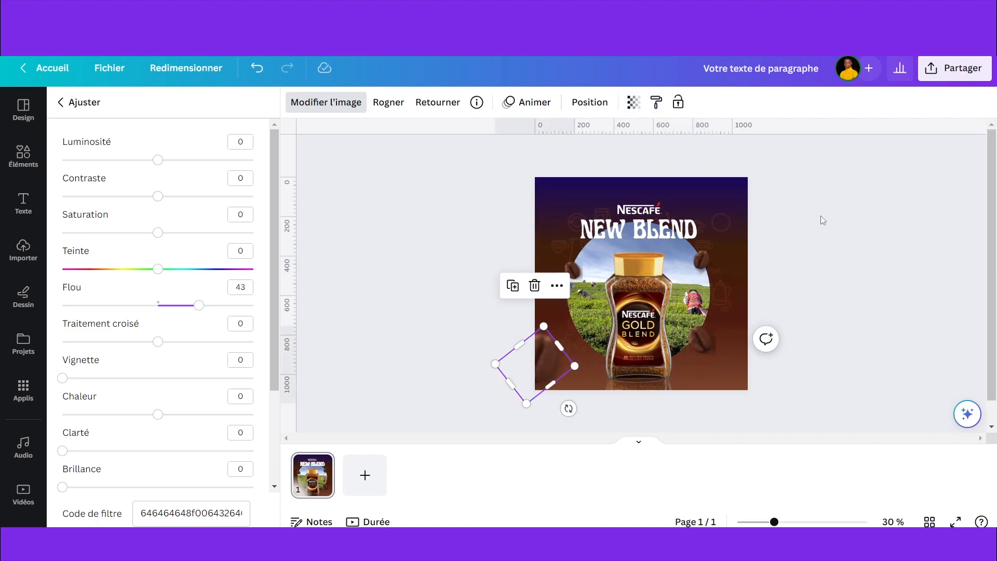
click(823, 221)
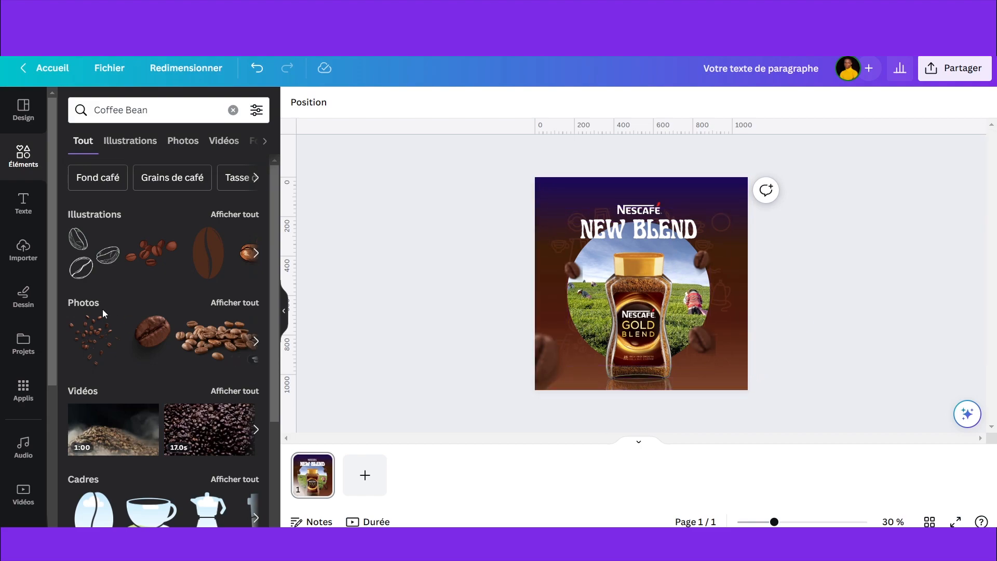
- Add the photo of two coffee beans with green leaves and shrink it to sit at the jar's lower-left foot
click(214, 303)
scroll(173, 301, down, 10)
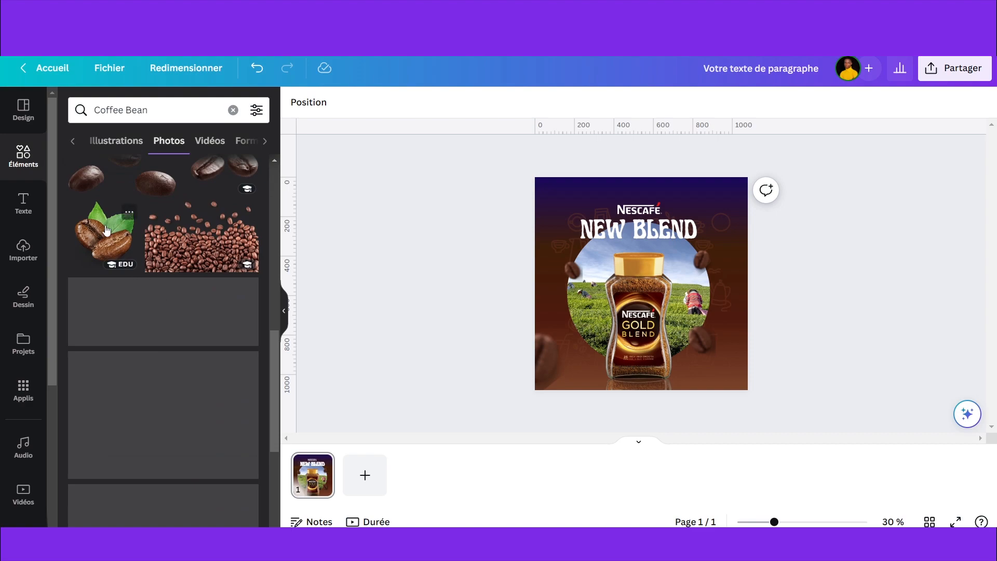
click(118, 243)
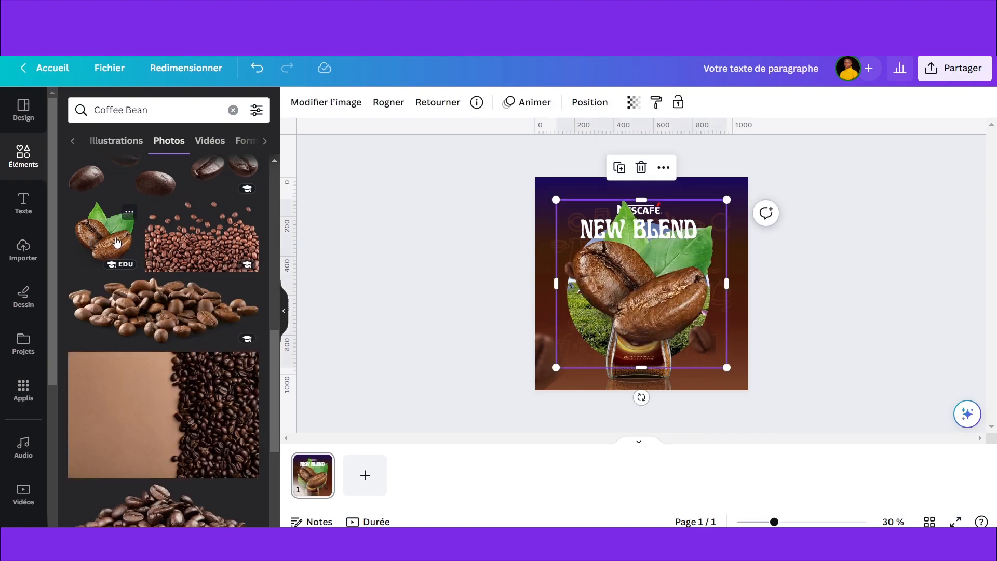
drag(727, 199, 593, 377)
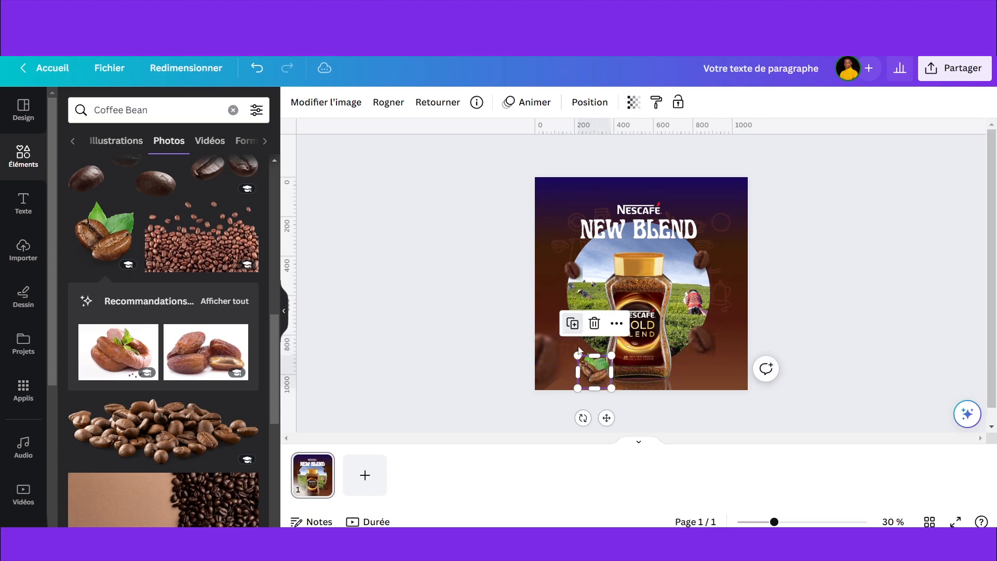
- Make a copy of the leafy beans below the original, rotated -180°, with transparency 50 as a reflection
mouse_move(584, 416)
mouse_down()
mouse_move(639, 338)
mouse_move(592, 349)
mouse_move(582, 398)
mouse_up()
drag(555, 367, 547, 373)
click(633, 101)
drag(636, 156, 574, 165)
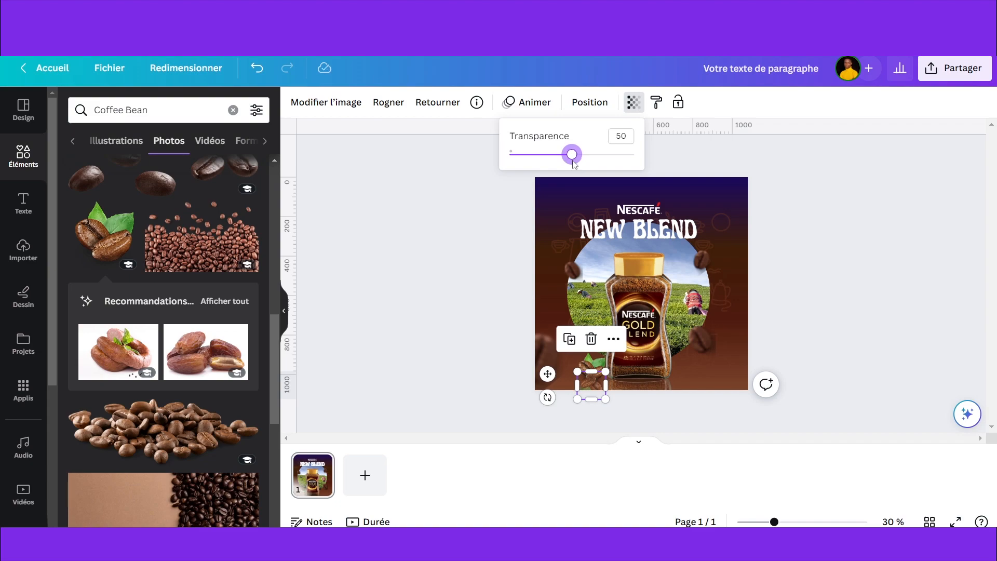
click(826, 258)
click(826, 258)
- Send the leafy beans' reflection backward behind the original beans
click(594, 383)
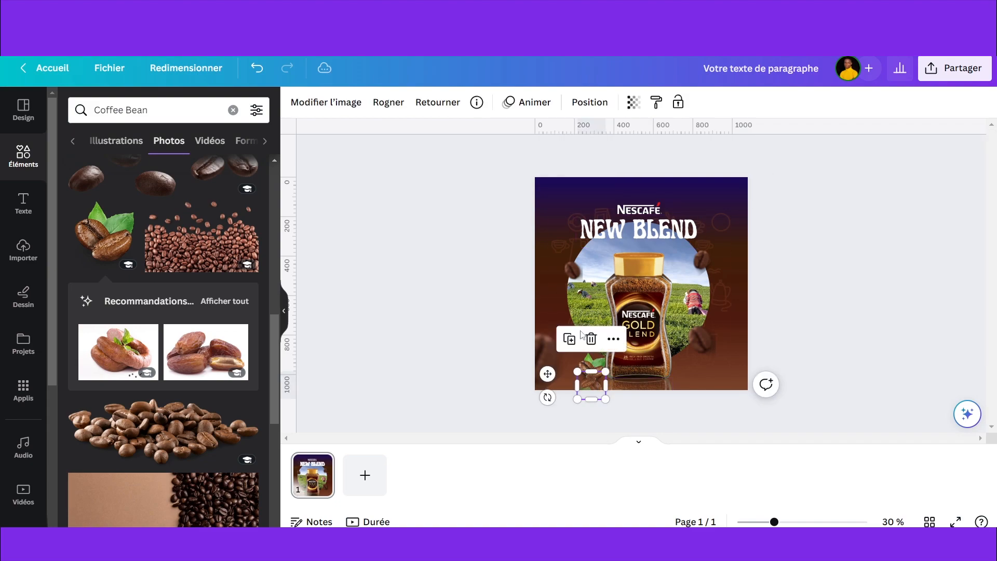
click(588, 102)
click(187, 136)
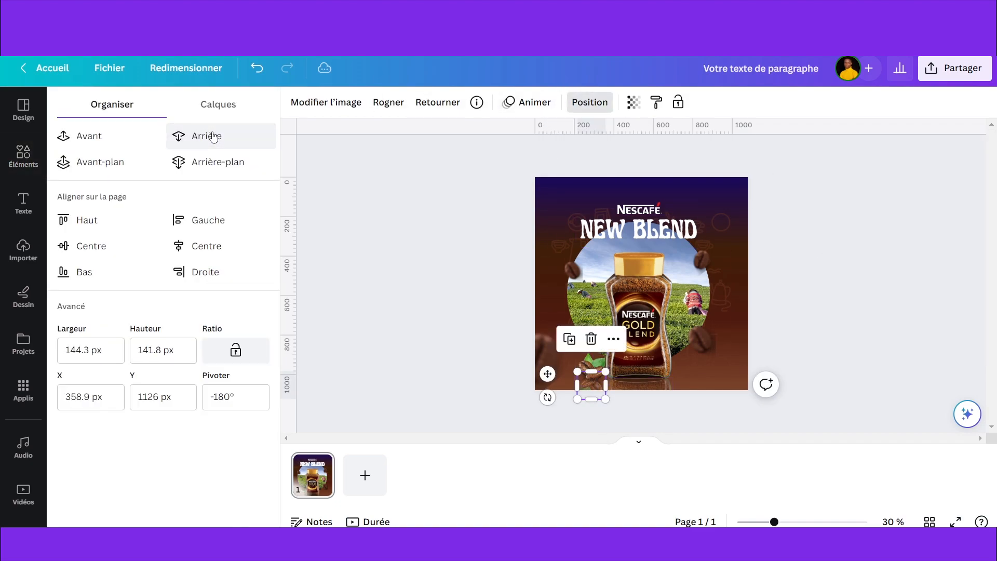
click(790, 281)
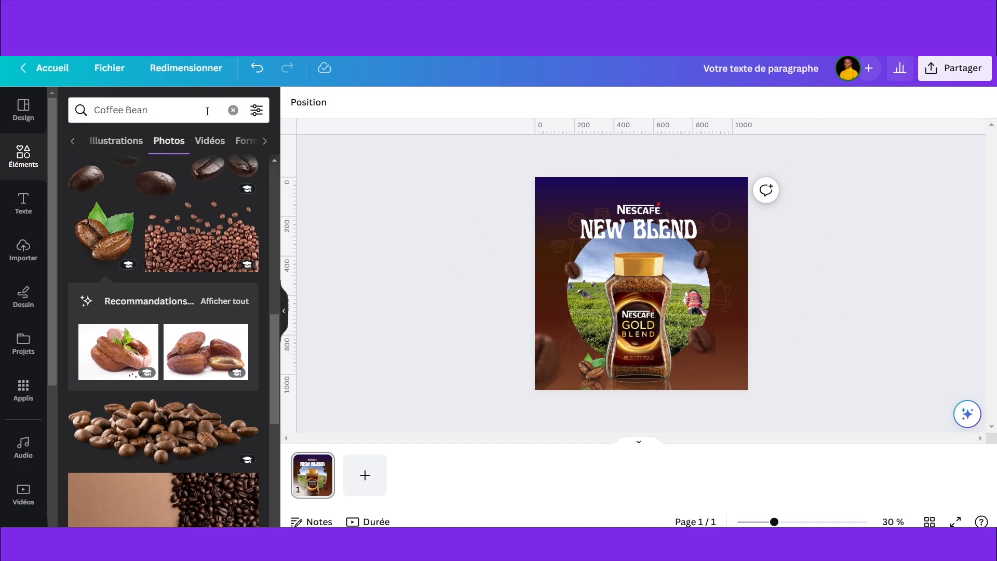
- Search the elements for gradient and add the orange radial glow illustration to the page
click(232, 111)
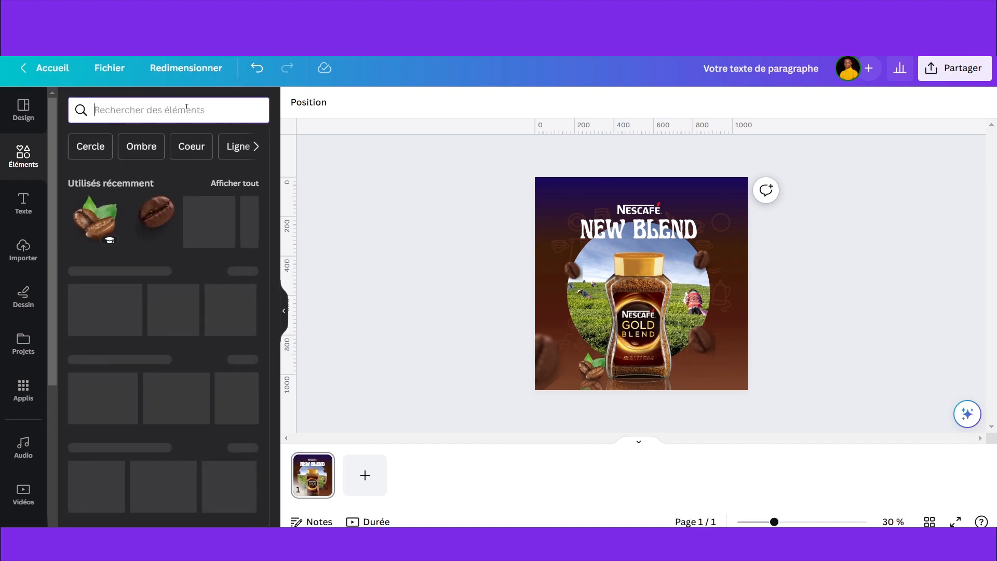
text(gradient)
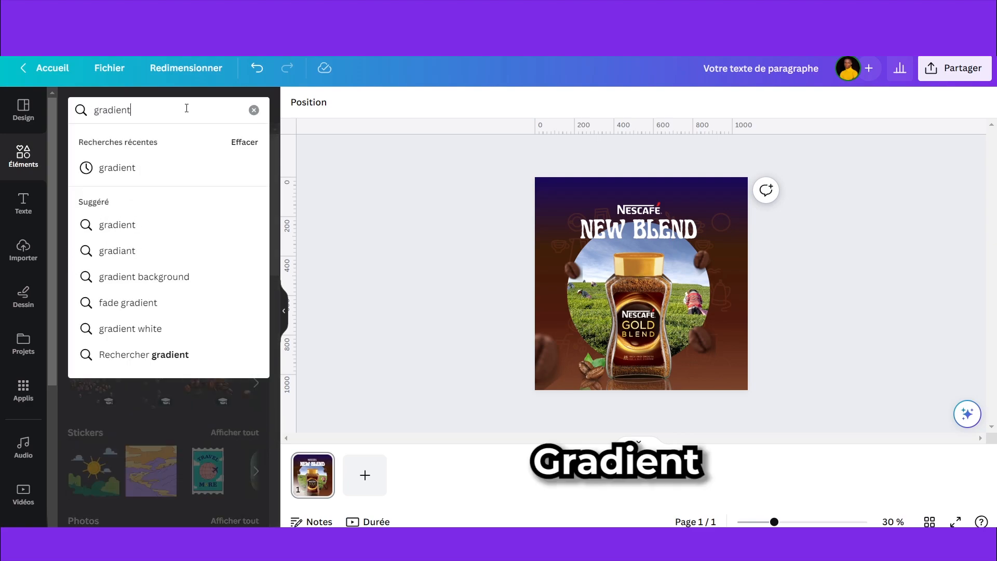
key(Return)
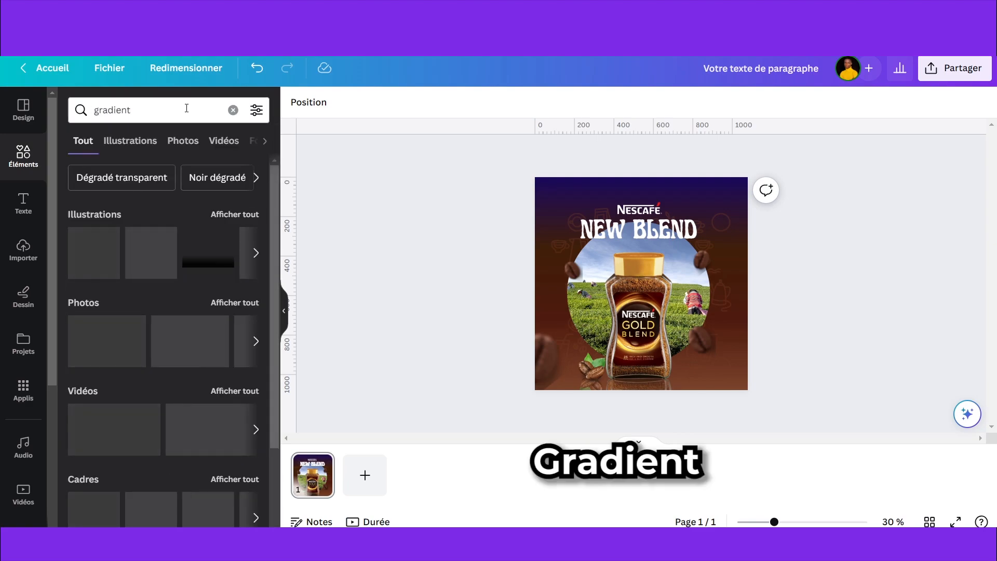
click(236, 216)
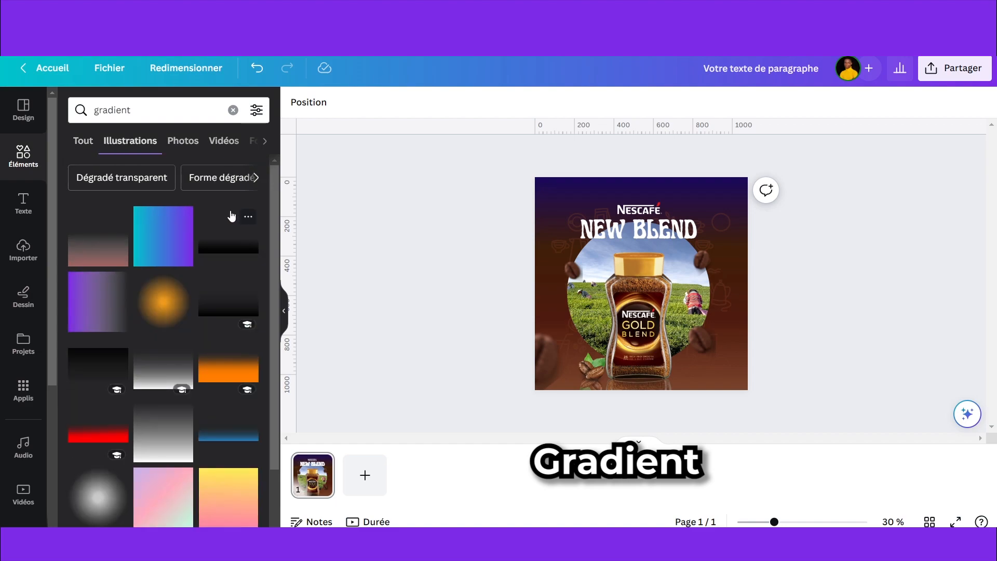
click(165, 306)
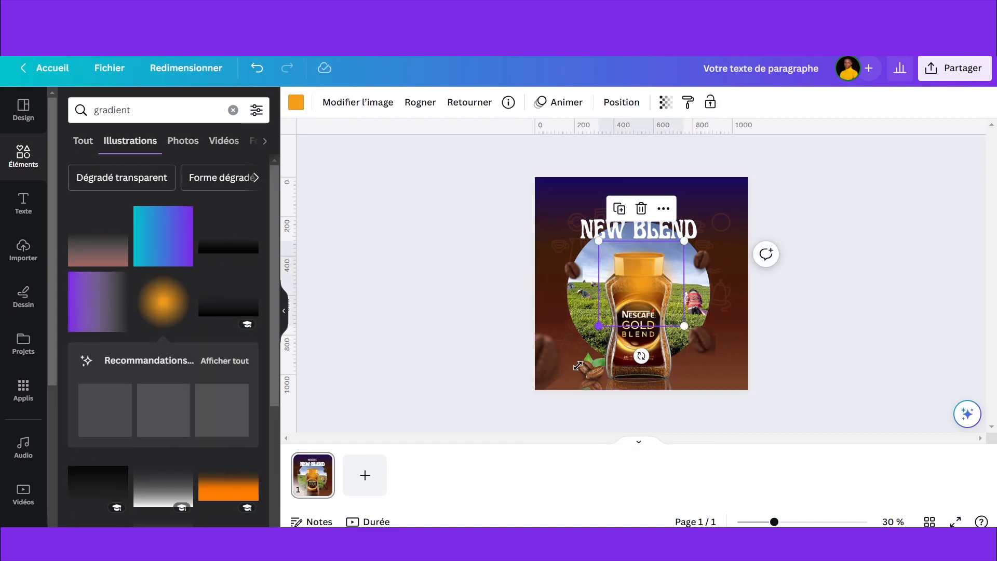
- Enlarge the orange glow to about 1232 × 1232 around the page and layer it between the circular photo and the coffee pattern
drag(608, 322, 507, 446)
drag(565, 325, 615, 269)
click(622, 102)
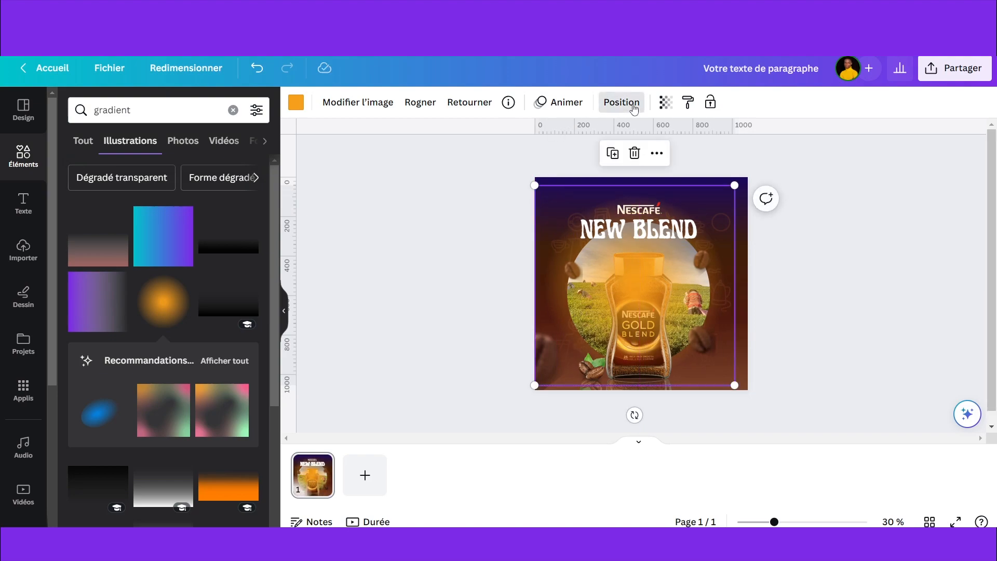
click(221, 104)
drag(178, 229, 200, 393)
drag(734, 185, 760, 160)
drag(534, 385, 517, 404)
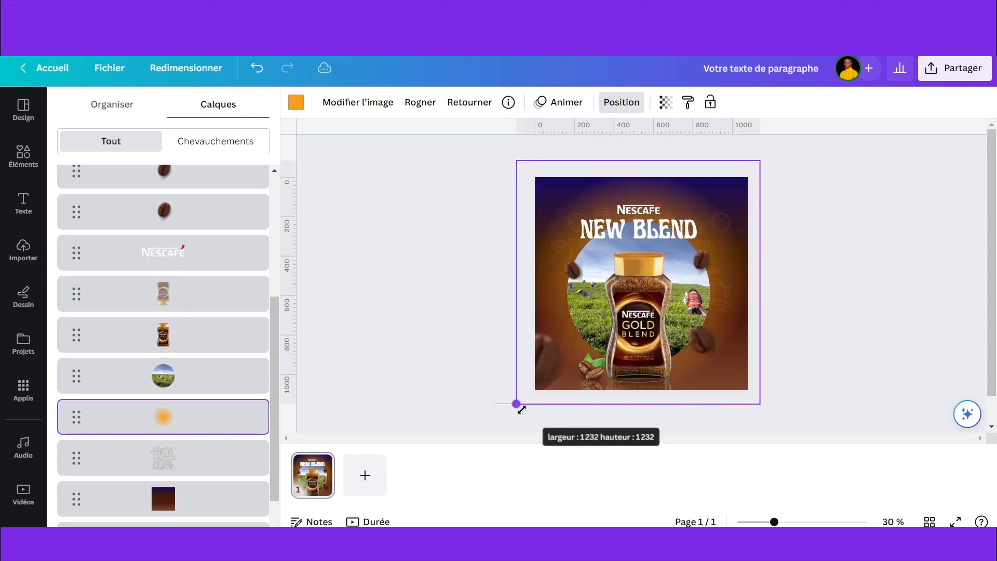
- Set the orange glow's transparency to 20 and show the post in full screen
click(665, 103)
drag(665, 154, 571, 154)
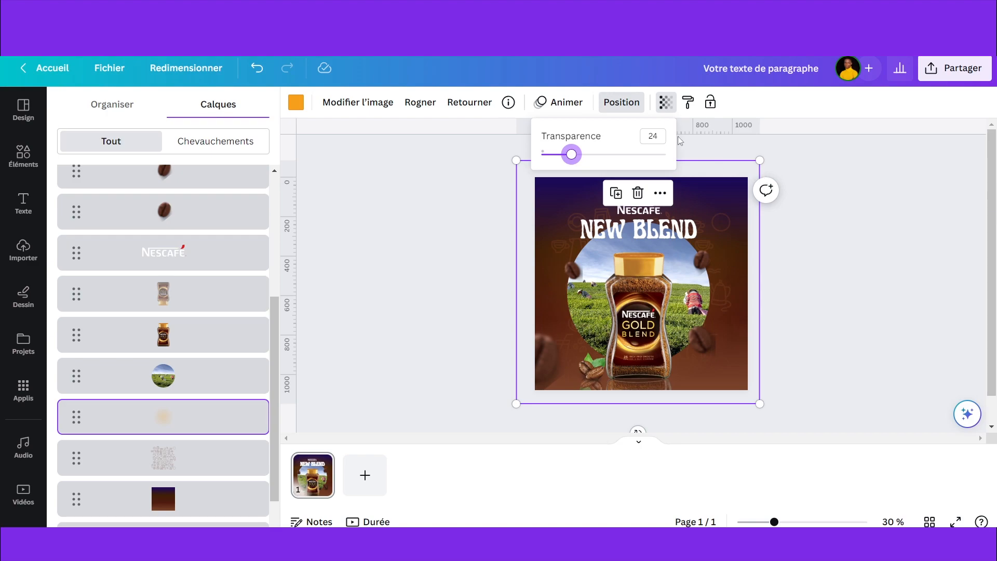
click(651, 138)
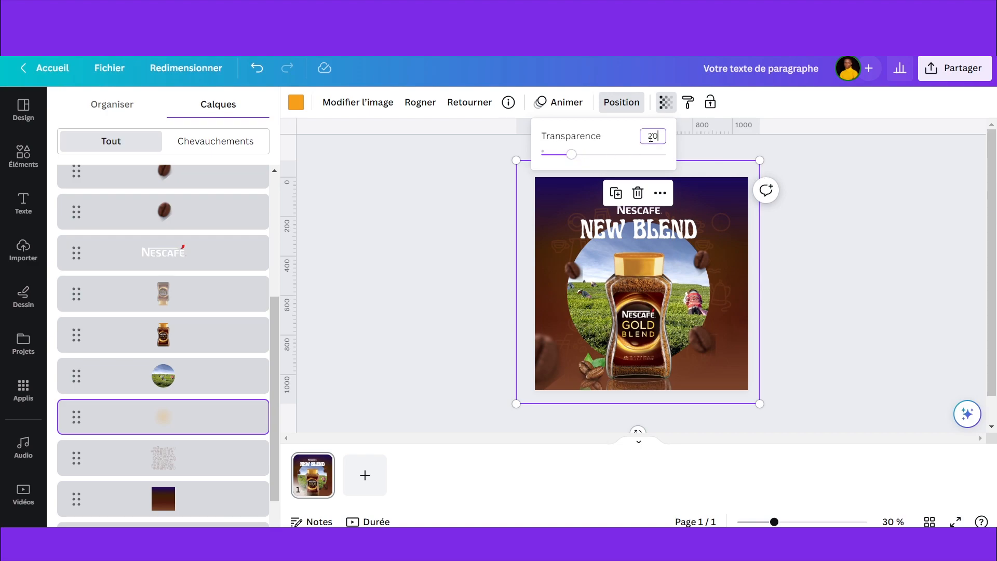
click(890, 163)
click(869, 197)
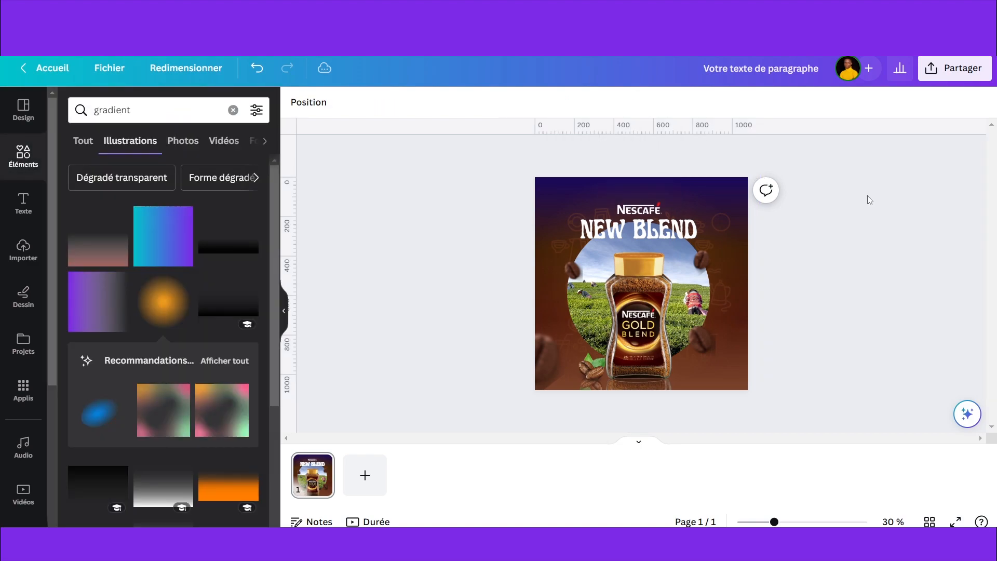
click(952, 522)
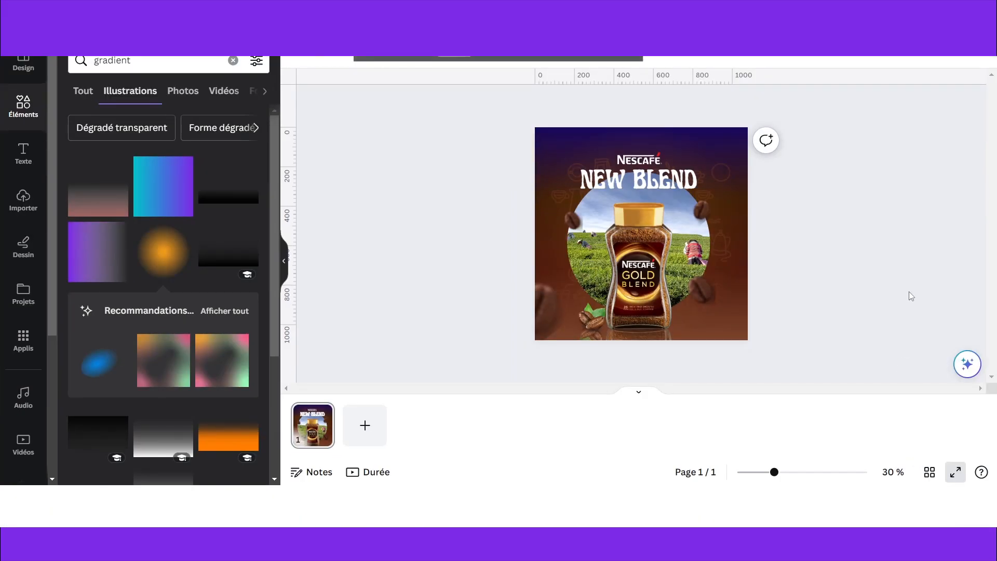